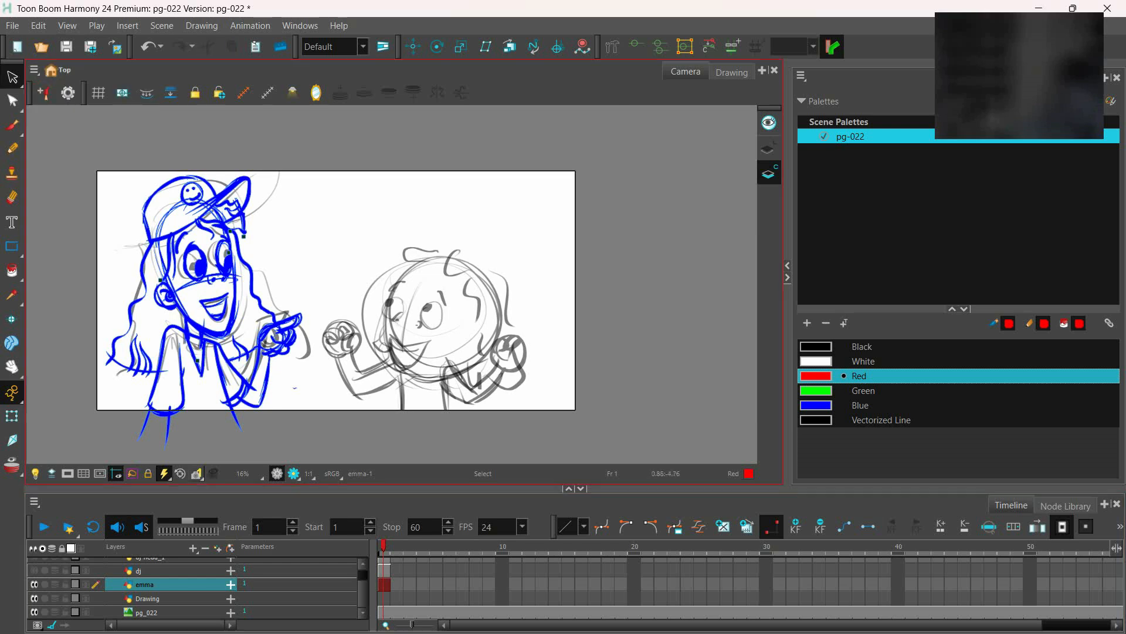
Make line art the active art layer of the emma drawing and solo the emma layer in the timeline
key("ctrl+a")
key("l")
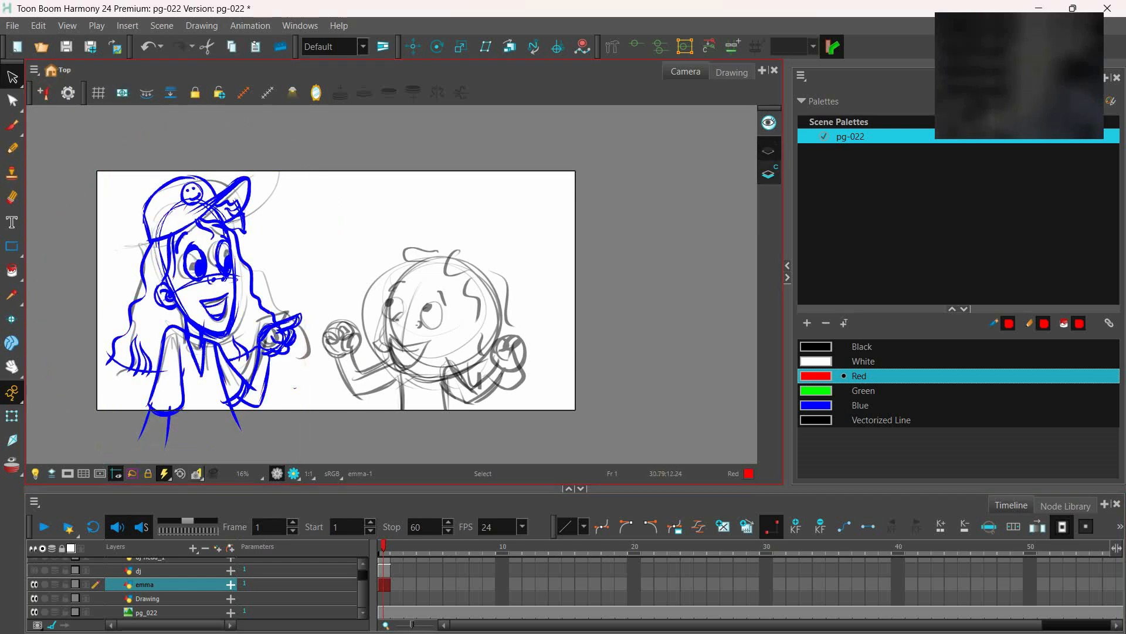
left_click(45, 585)
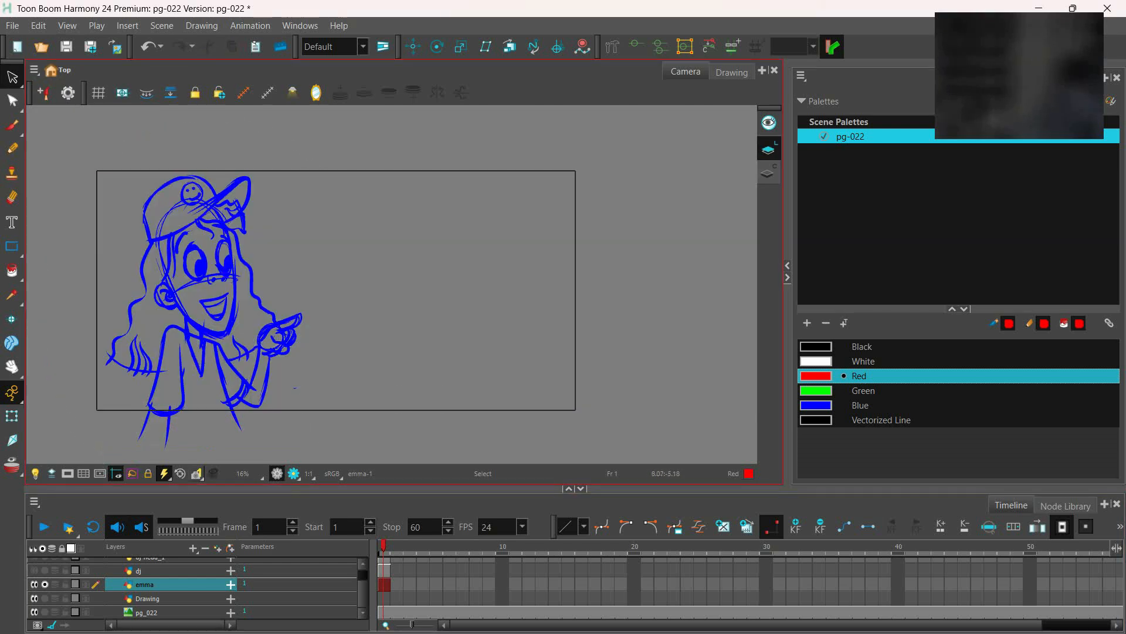
Import the dj-color.plt palette from the palette-library folder inside char_designs
left_click(801, 76)
mouse_move(822, 88)
left_click(869, 153)
key("alt+Up")
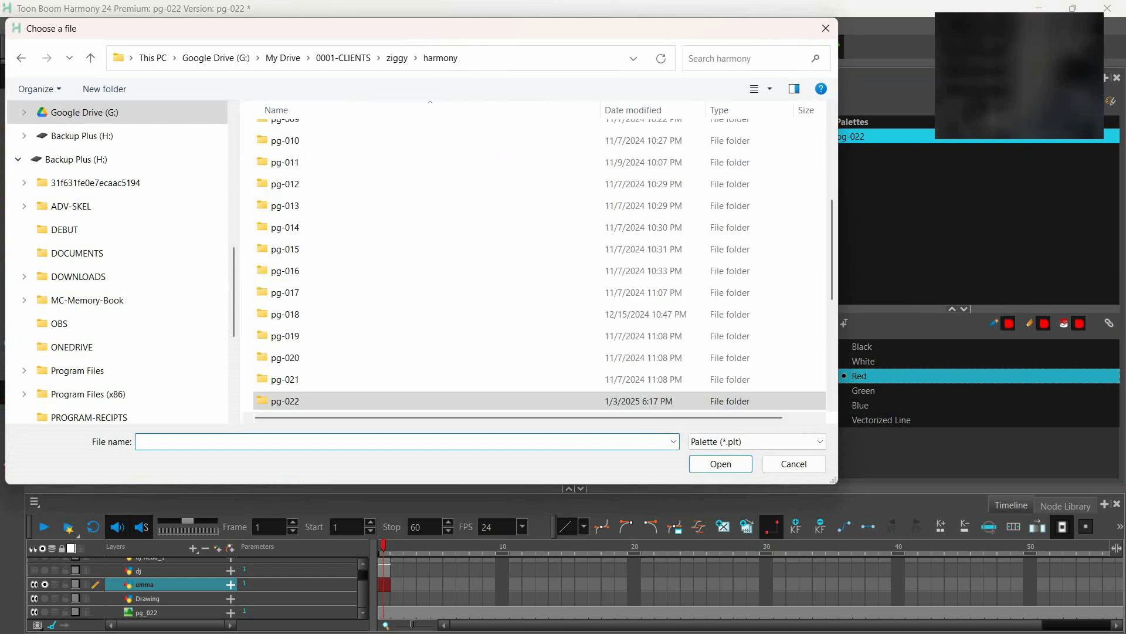
scroll(305, 155, "up", 4)
double_click(296, 134)
double_click(299, 220)
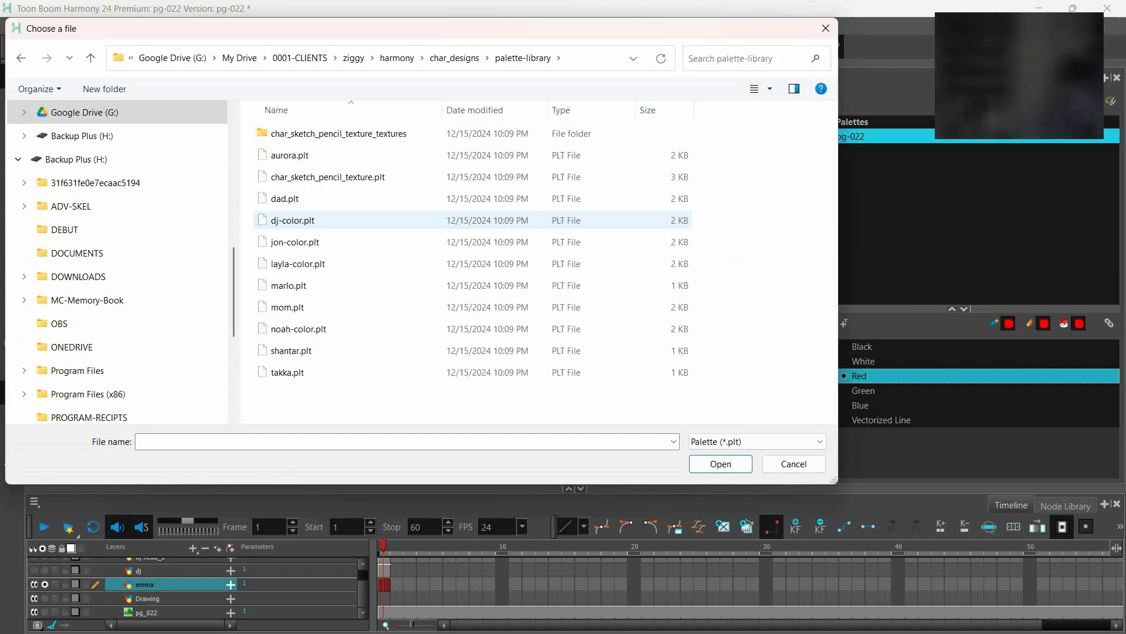
double_click(293, 221)
key("Return")
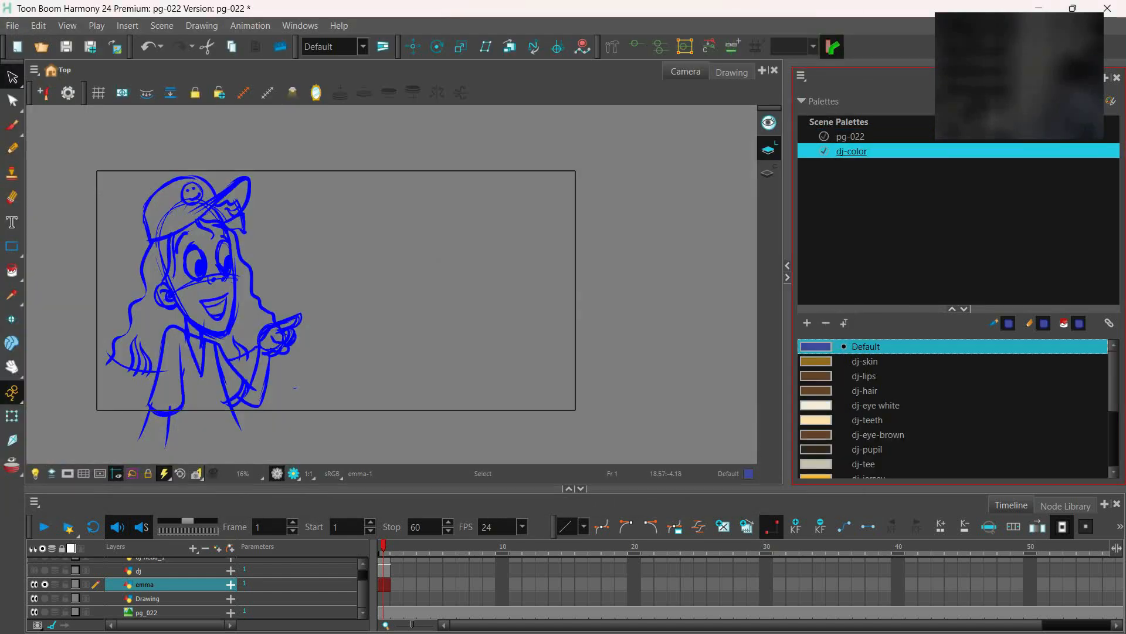
Create a new colour palette named emma-clr in the scene
left_click(851, 137)
left_click(808, 323)
type("emma-")
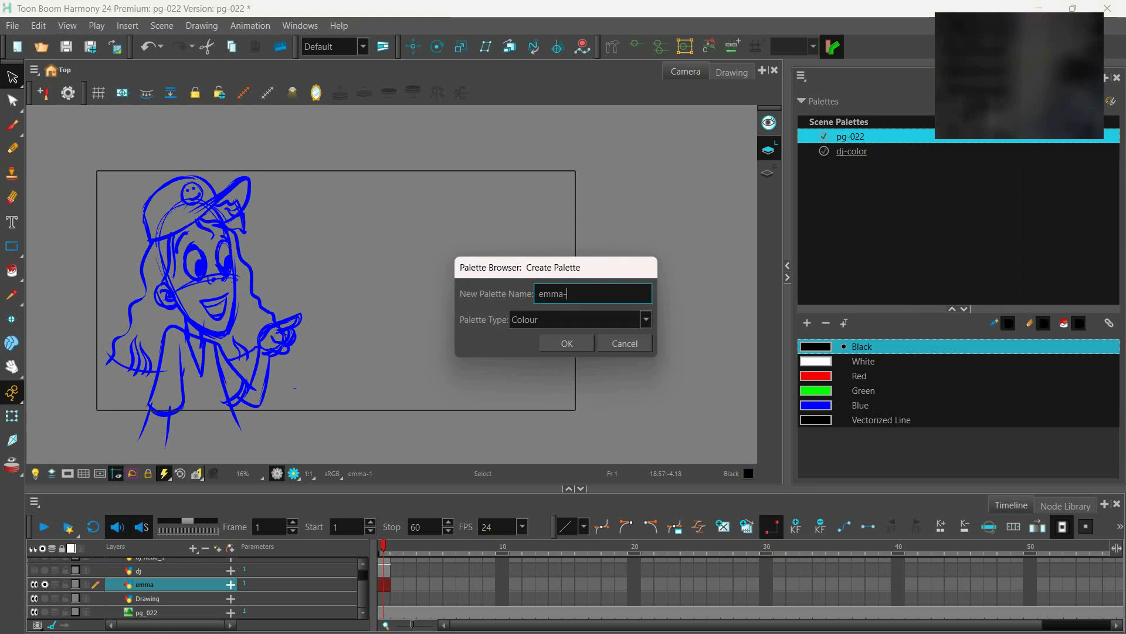
type("clr")
key("Return")
Add a pure red swatch to the emma-clr palette and name it line
left_click(807, 323)
double_click(816, 361)
left_click(654, 220)
left_click(477, 212)
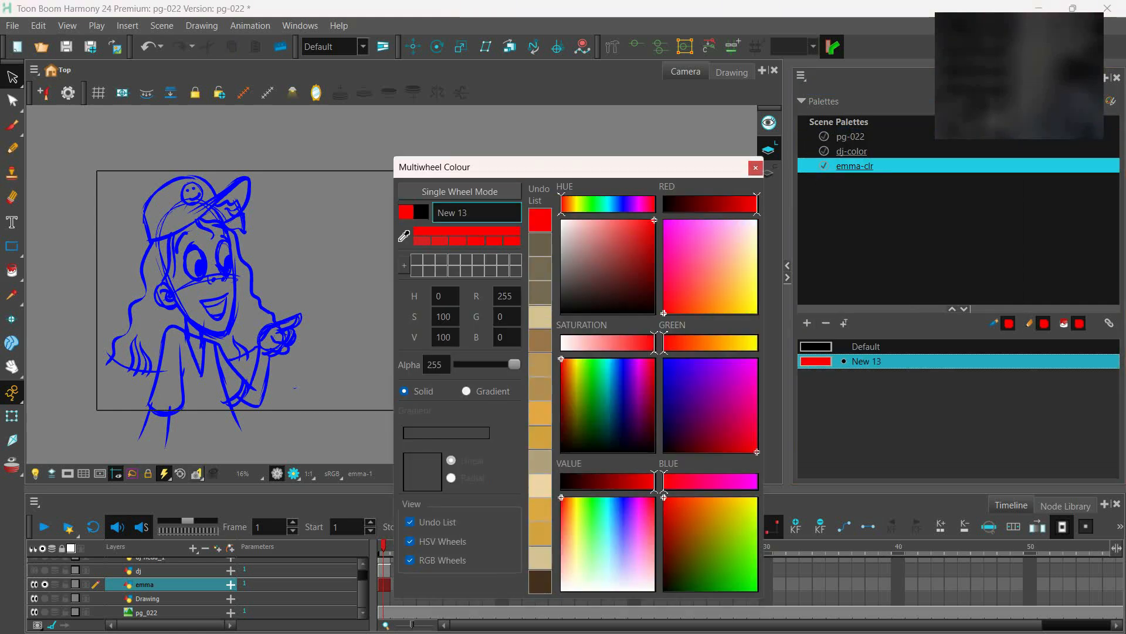
key("ctrl+a")
type("line")
key("Return")
Activate the Brush tool with the kids-book-brush preset, review its smoothing and tip settings, and collapse the timeline for a larger drawing area
mouse_move(329, 294)
left_mouse_down()
mouse_move(420, 281)
mouse_move(443, 263)
left_mouse_up()
key("2")
key("alt+b")
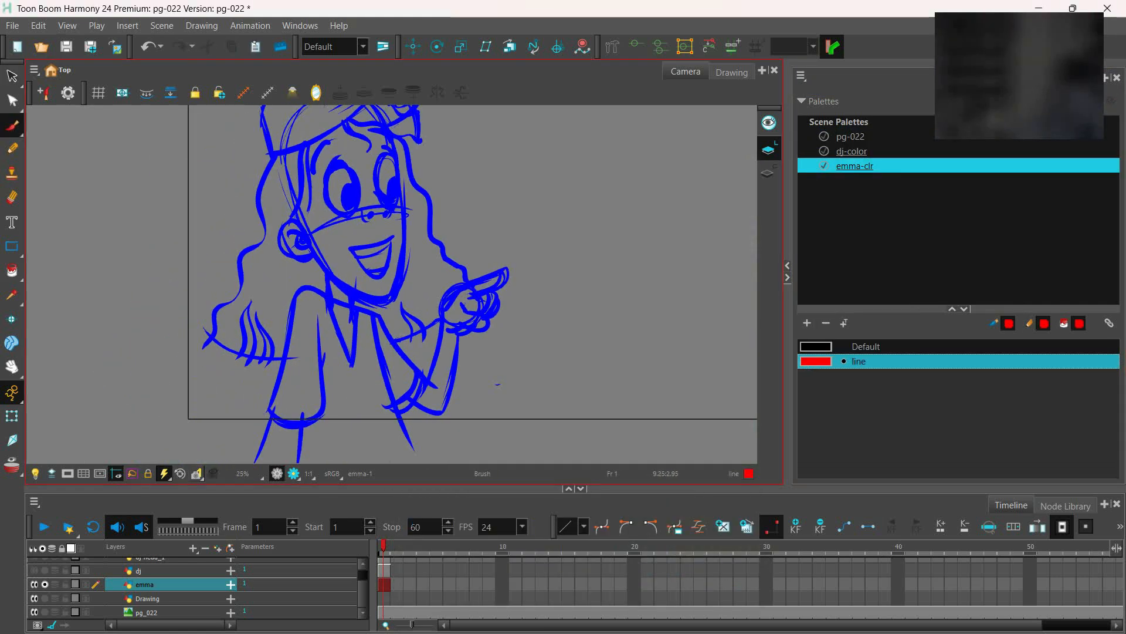
left_click(959, 63)
left_click(964, 141)
left_click(1099, 142)
left_click_drag(721, 325, 698, 108)
left_click(564, 195)
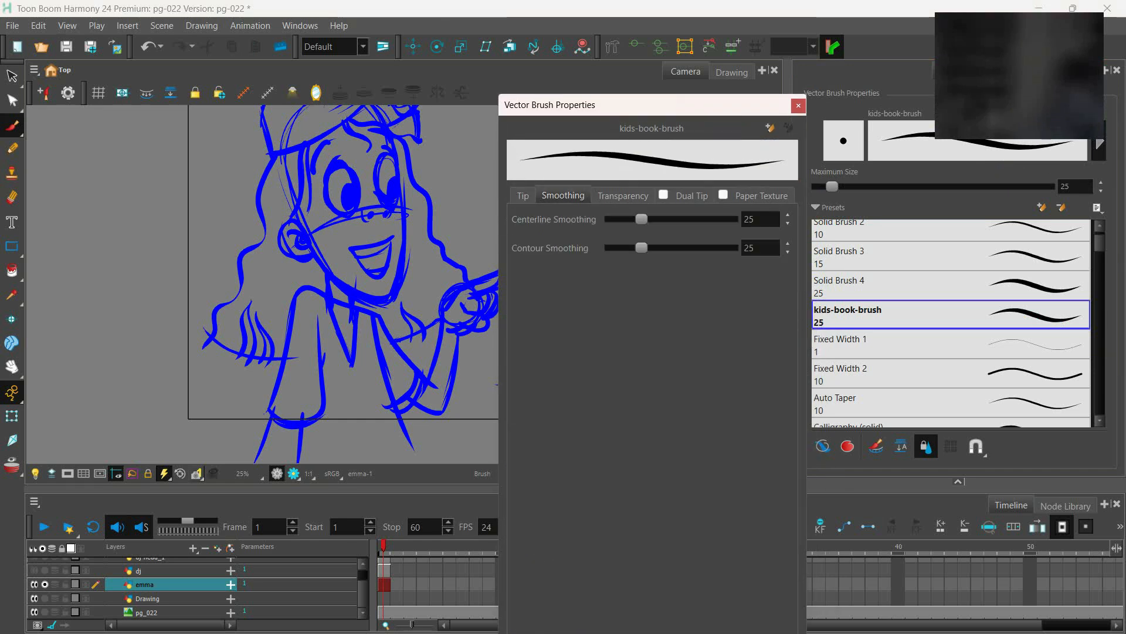
left_click(523, 196)
left_click(798, 106)
left_click(579, 488)
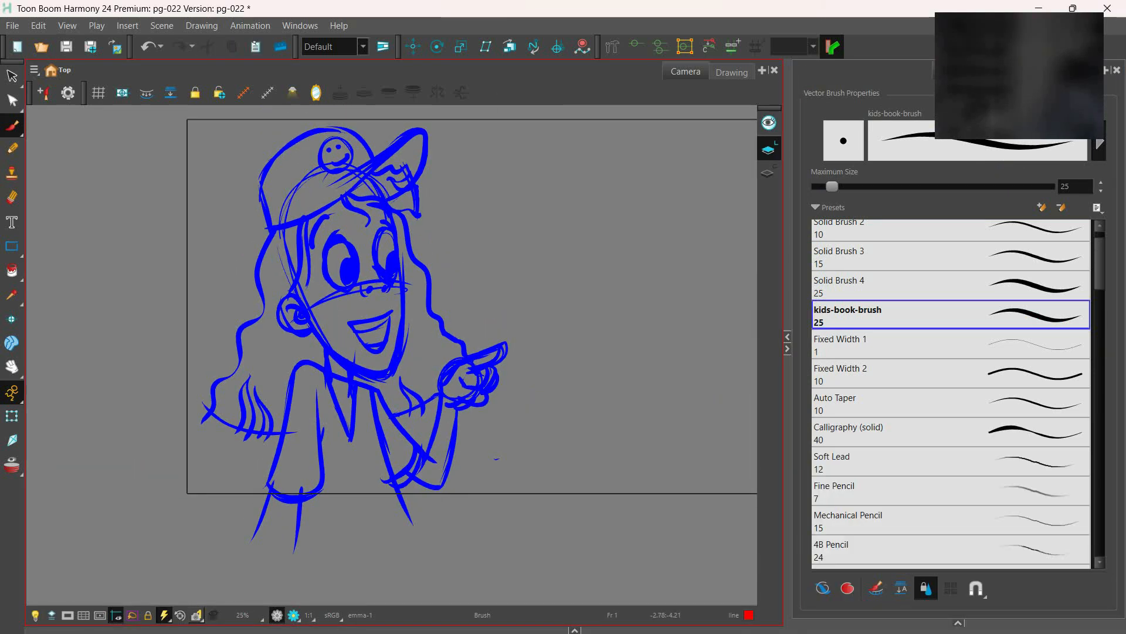
Ink the shirt's collar, both sleeves and the torso side line in red over the blue sketch
mouse_move(375, 375)
left_mouse_down()
mouse_move(426, 334)
mouse_move(352, 336)
mouse_move(378, 511)
mouse_move(411, 469)
left_mouse_up()
left_click_drag(364, 371, 396, 484)
mouse_move(421, 423)
left_mouse_down()
mouse_move(359, 339)
mouse_move(424, 435)
left_mouse_up()
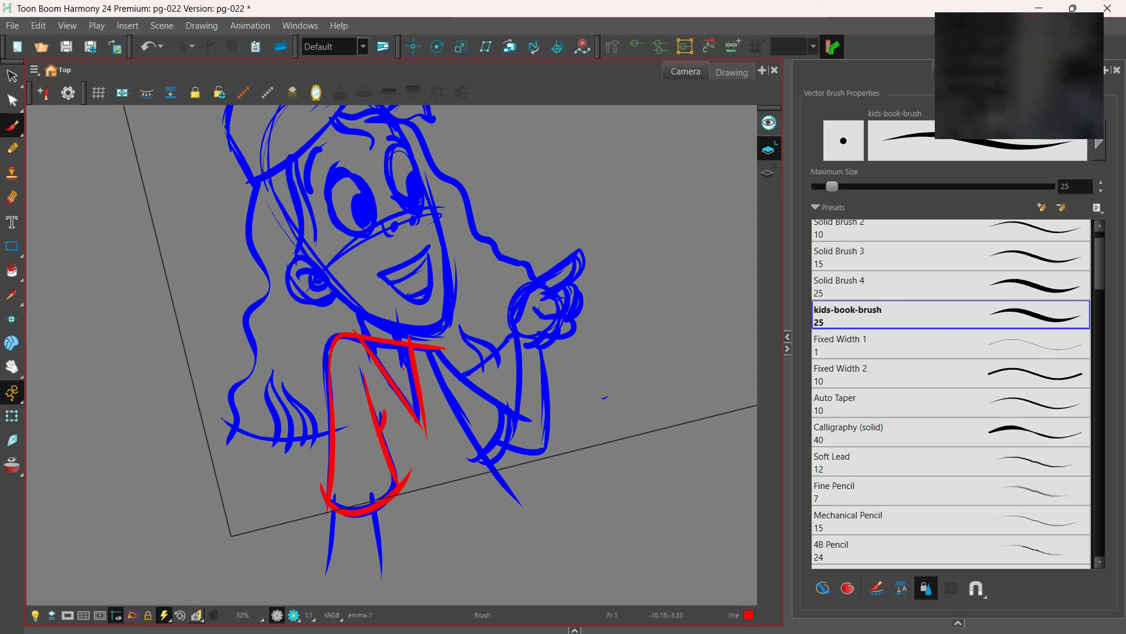
mouse_move(430, 340)
left_mouse_down()
mouse_move(498, 404)
mouse_move(462, 452)
left_mouse_up()
left_click_drag(437, 378, 546, 527)
left_click_drag(422, 458, 417, 422)
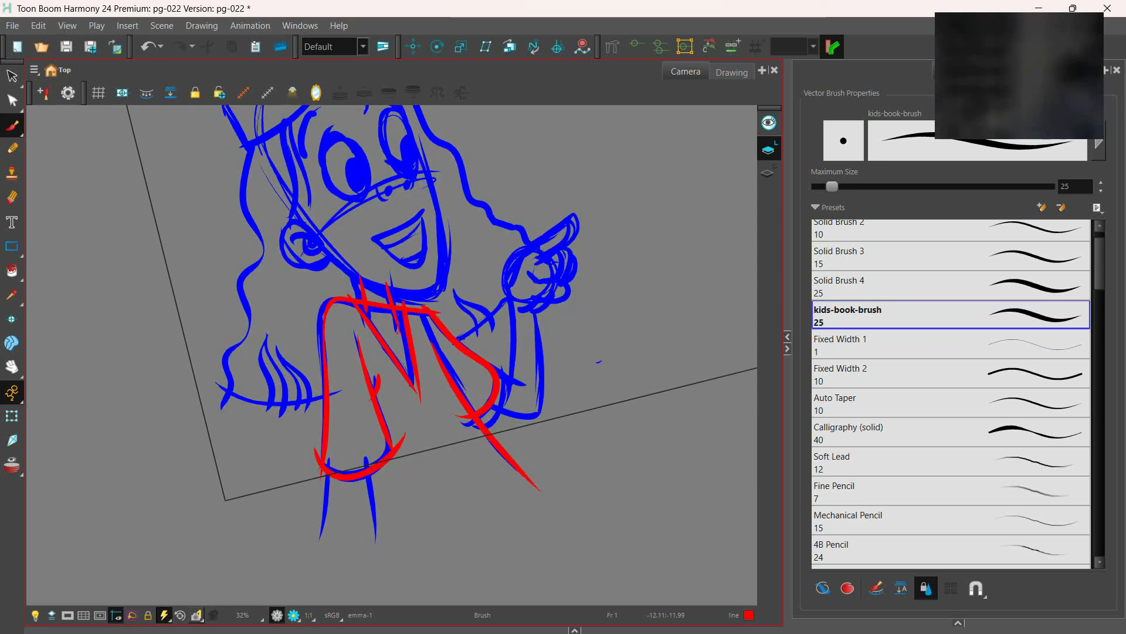
Ink both arms and the pointing hand in red, undoing strokes that miss the sketch
left_click_drag(379, 467, 392, 513)
left_click_drag(367, 474, 382, 543)
key("ctrl+z")
mouse_move(329, 457)
left_mouse_down()
mouse_move(325, 555)
mouse_move(369, 562)
left_mouse_up()
left_click_drag(528, 355, 506, 429)
mouse_move(445, 440)
left_mouse_down()
mouse_move(503, 462)
mouse_move(497, 468)
mouse_move(539, 380)
left_mouse_up()
key("ctrl+z")
mouse_move(466, 420)
left_mouse_down()
mouse_move(486, 454)
mouse_move(578, 337)
mouse_move(547, 325)
left_mouse_up()
key("ctrl+z")
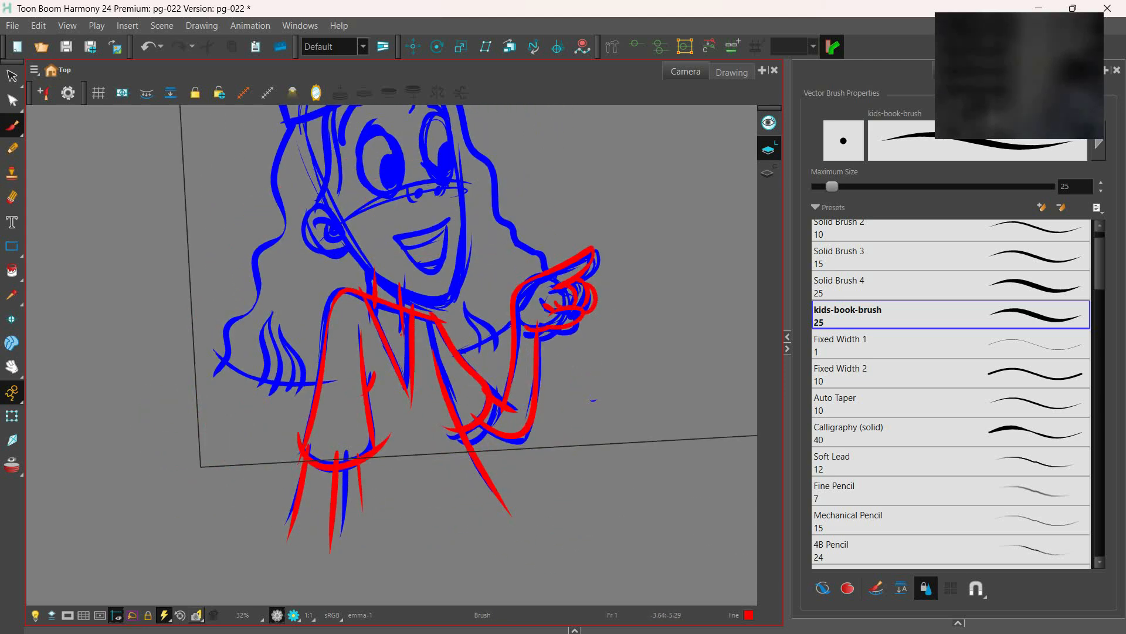
Ink the neck, ear, jaw and face outline, and the wavy hair on the left side down to its hem
mouse_move(376, 258)
left_mouse_down()
mouse_move(383, 242)
mouse_move(382, 345)
left_mouse_up()
left_click_drag(317, 257, 345, 313)
mouse_move(342, 300)
left_mouse_down()
mouse_move(313, 309)
mouse_move(359, 330)
left_mouse_up()
mouse_move(353, 325)
left_mouse_down()
mouse_move(440, 388)
mouse_move(469, 313)
mouse_move(449, 208)
mouse_move(409, 140)
left_mouse_up()
left_click_drag(341, 177, 317, 310)
mouse_move(308, 195)
left_mouse_down()
mouse_move(259, 388)
mouse_move(220, 456)
left_mouse_up()
mouse_move(222, 456)
left_mouse_down()
mouse_move(196, 321)
mouse_move(301, 410)
left_mouse_up()
left_click_drag(305, 414, 360, 455)
left_click_drag(469, 170, 462, 235)
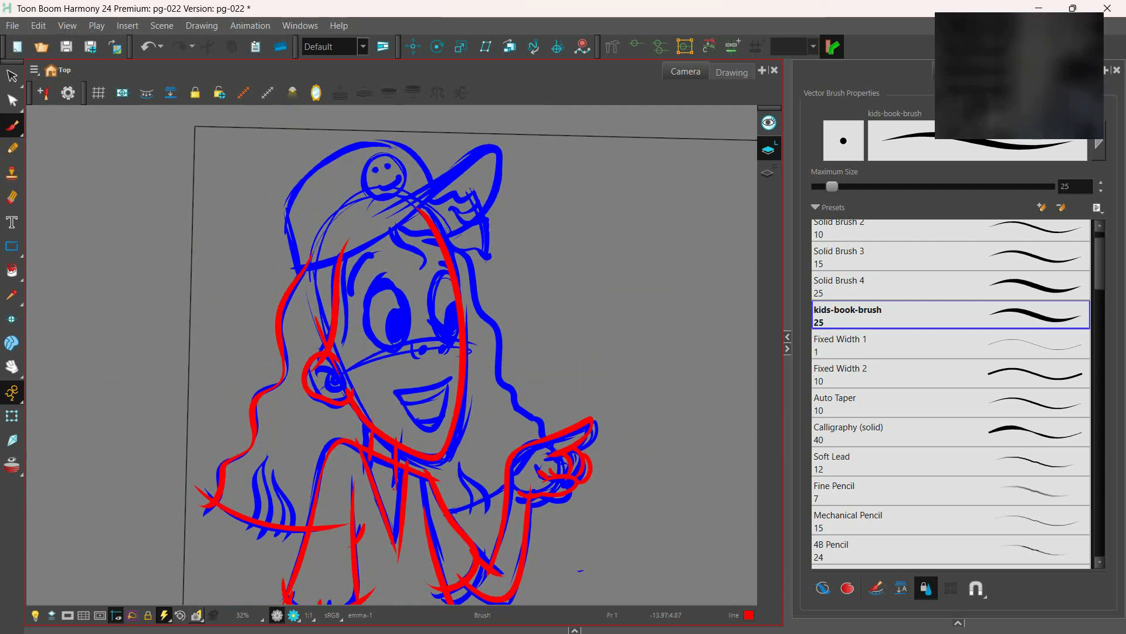
Ink the cap's crown and brim and the round smiley badge on its front
mouse_move(294, 275)
left_mouse_down()
mouse_move(429, 197)
mouse_move(460, 233)
left_mouse_up()
left_click_drag(452, 166, 380, 212)
mouse_move(431, 183)
left_mouse_down()
mouse_move(421, 168)
mouse_move(292, 275)
left_mouse_up()
left_click_drag(280, 185, 236, 203)
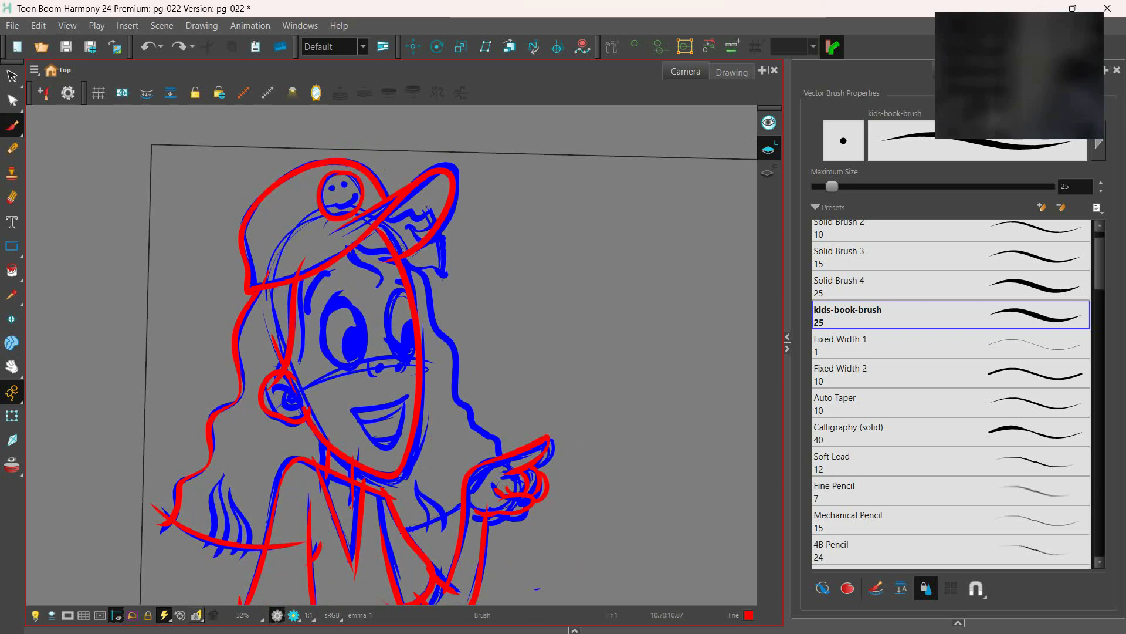
mouse_move(350, 248)
left_mouse_down()
mouse_move(323, 228)
mouse_move(364, 236)
left_mouse_up()
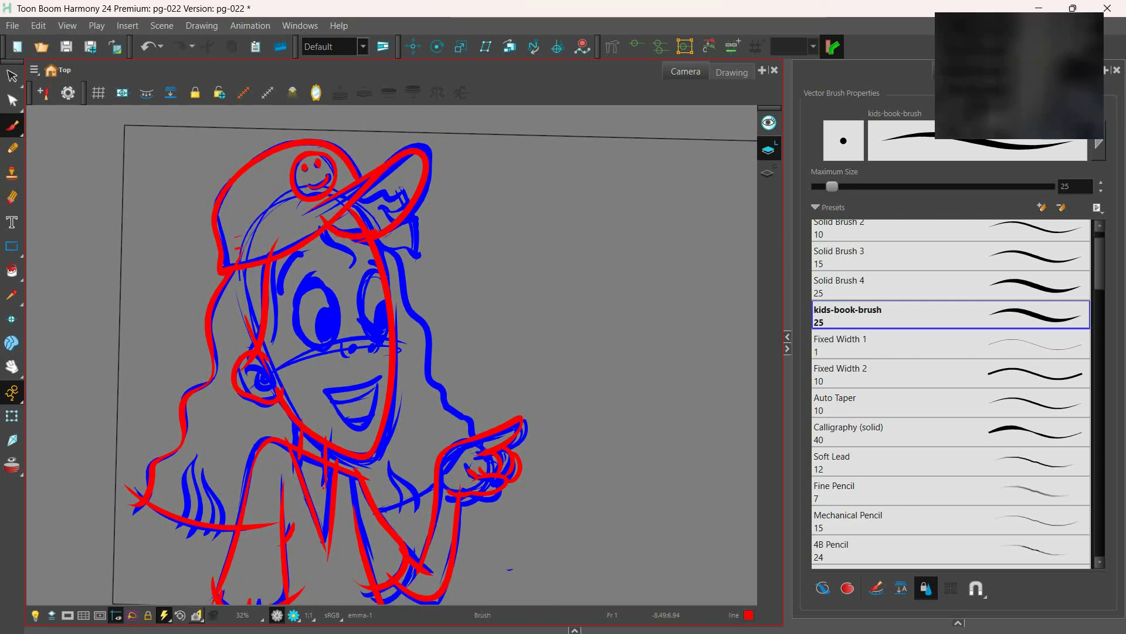
Undo the last stroke and ink the details beneath the cap brim and the curled bangs on the forehead
key("ctrl+z")
left_click_drag(396, 181, 417, 271)
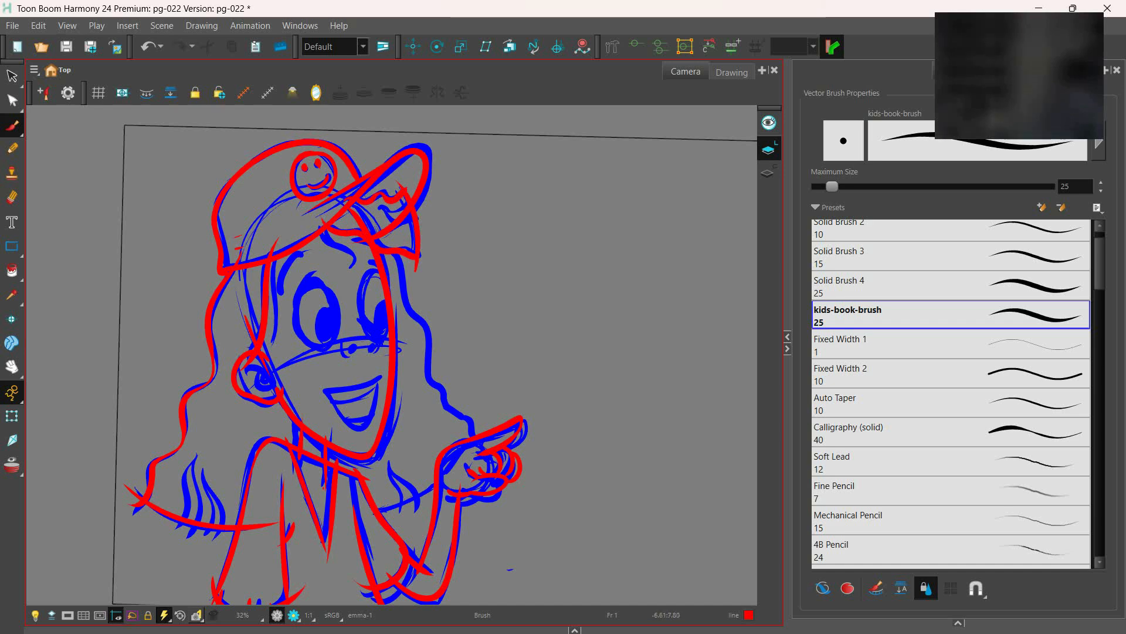
left_click_drag(392, 221, 430, 215)
mouse_move(376, 246)
left_mouse_down()
mouse_move(381, 227)
mouse_move(376, 254)
left_mouse_up()
left_click_drag(321, 231, 352, 276)
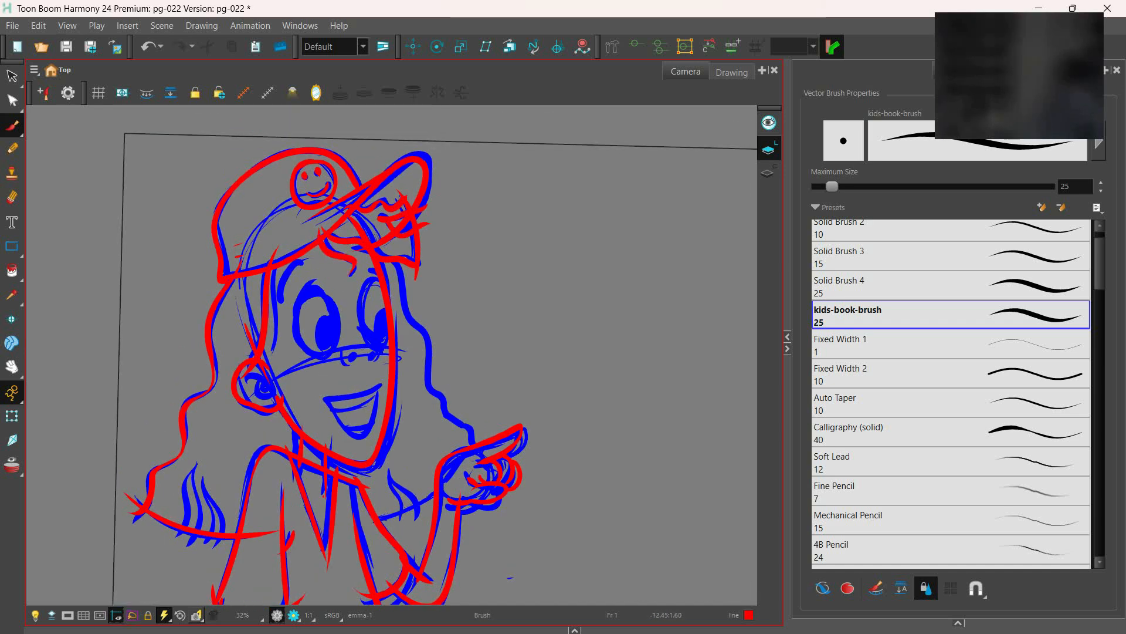
Ink the strand beside the face, the eyebrow, both eyes with pupils, and the nose
left_click_drag(283, 253, 272, 352)
left_click_drag(341, 324, 326, 361)
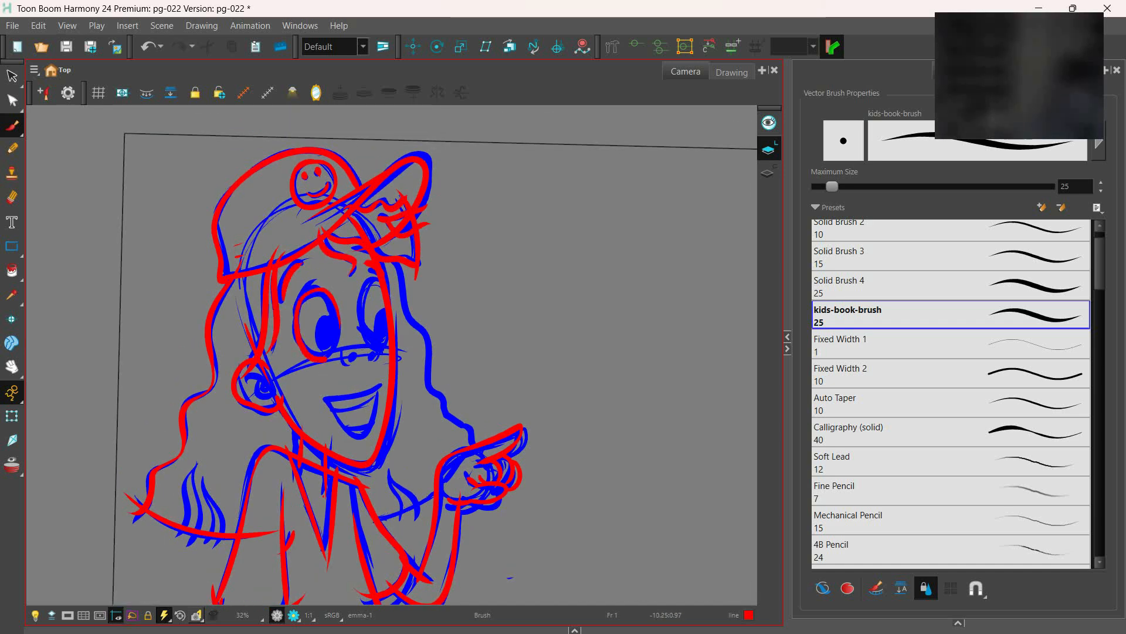
left_click_drag(379, 280, 365, 345)
key("alt+t")
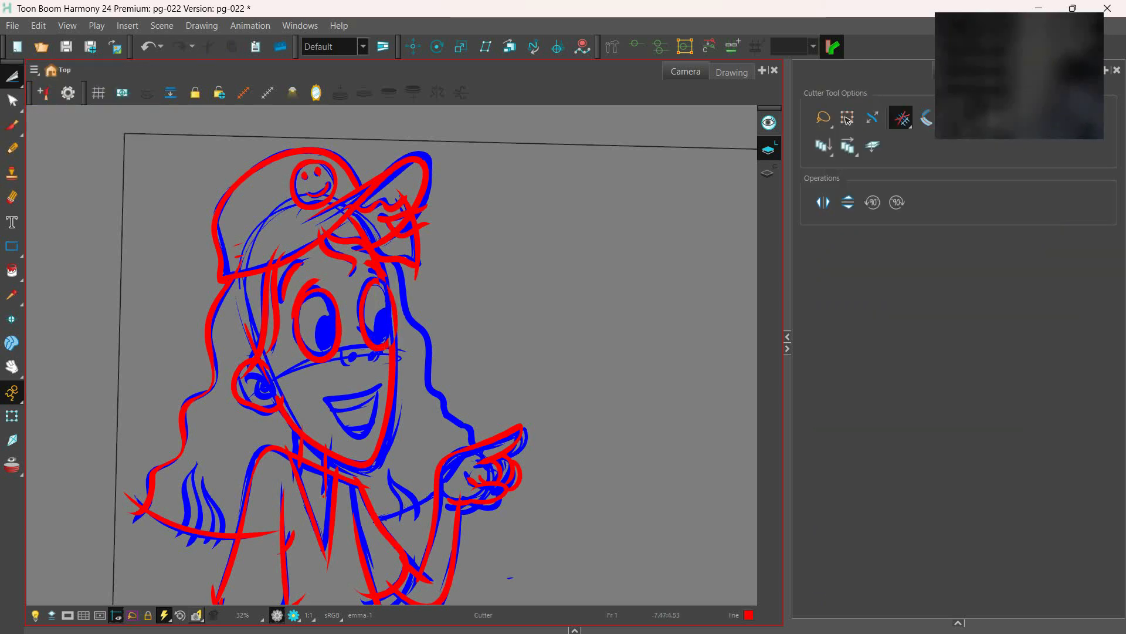
key("alt+b")
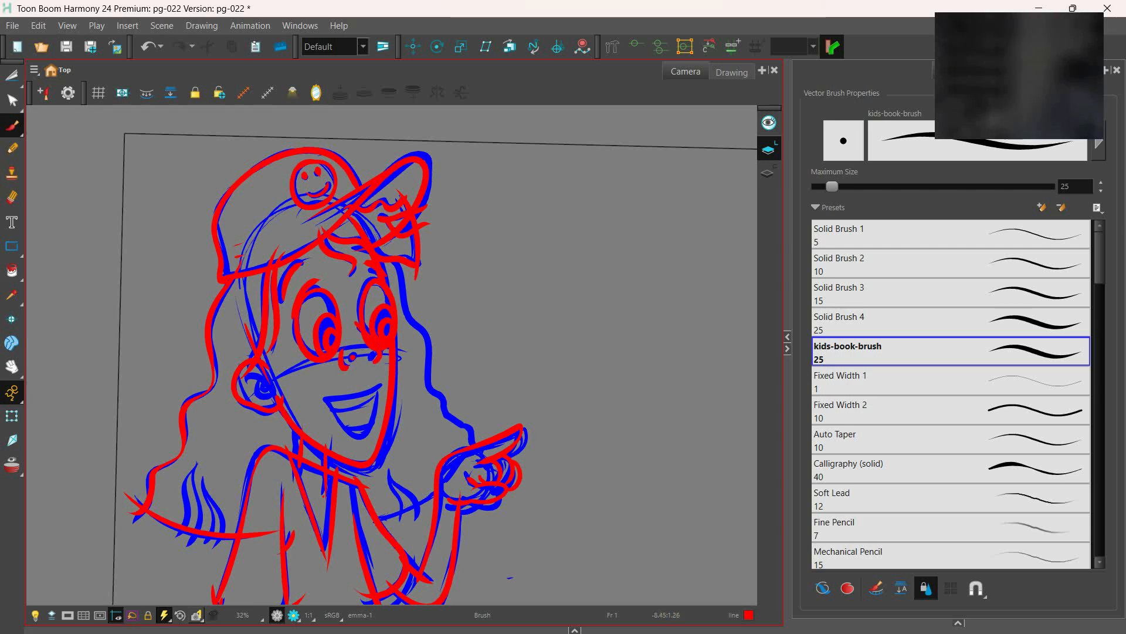
Ink the open mouth with its tongue and lip line, and the right-side hair with its loose locks
mouse_move(382, 382)
left_mouse_down()
mouse_move(321, 398)
mouse_move(377, 418)
left_mouse_up()
left_click_drag(332, 406, 347, 409)
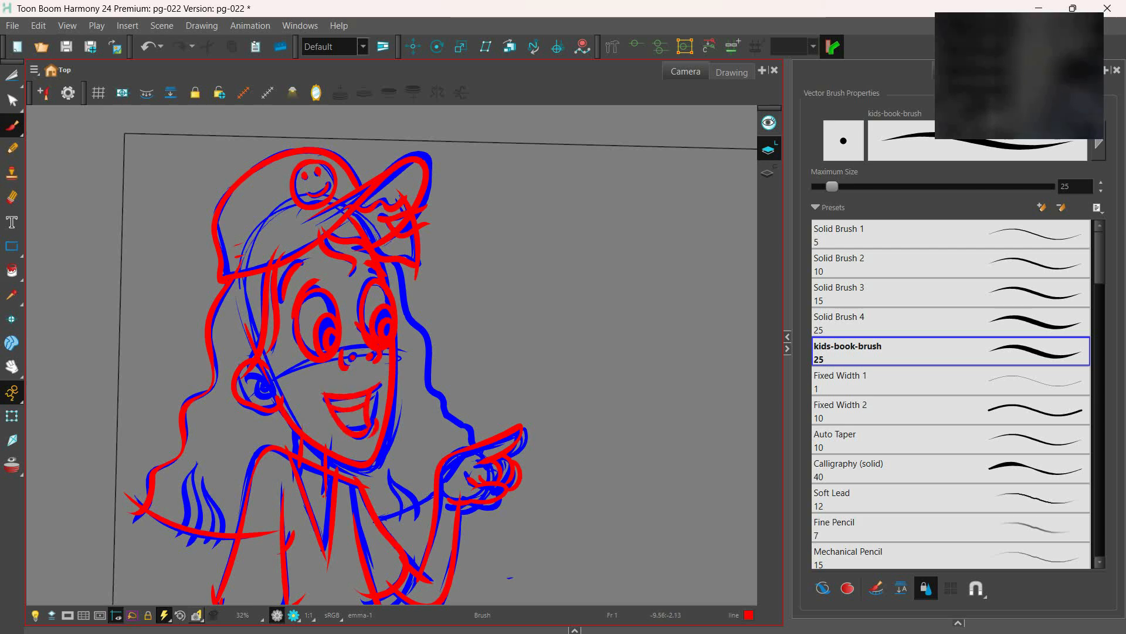
key("ctrl+z")
left_click_drag(339, 418, 331, 347)
mouse_move(389, 189)
left_mouse_down()
mouse_move(470, 375)
mouse_move(358, 453)
left_mouse_up()
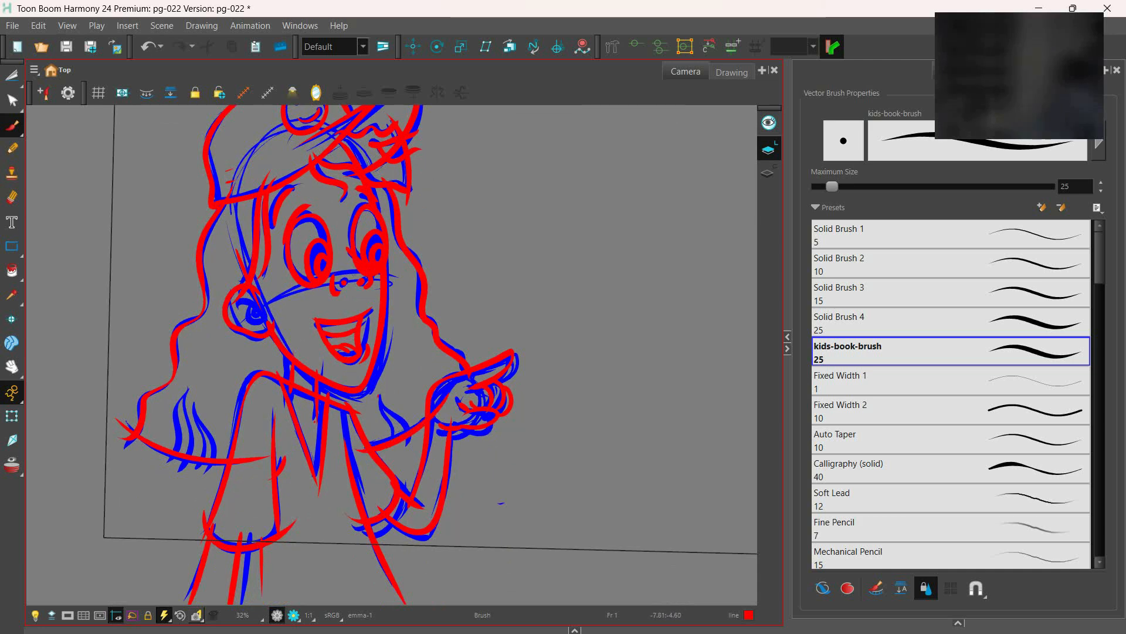
left_click_drag(380, 397, 393, 458)
left_click_drag(390, 424, 411, 462)
left_click_drag(301, 360, 323, 417)
Cut away the upper part of the ear outline with the Cutter tool and redraw the ear with brush strokes
key("alt+t")
key("alt+b")
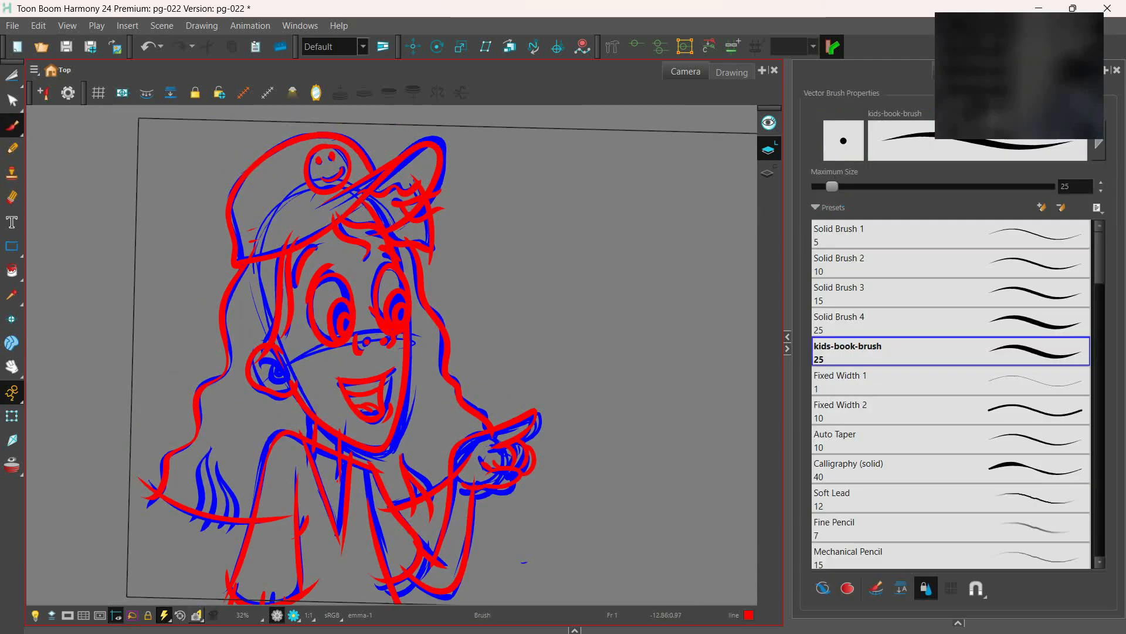
key("alt+t")
mouse_move(272, 345)
left_mouse_down()
mouse_move(234, 391)
mouse_move(282, 364)
left_mouse_up()
key("alt+b")
key("ctrl+z")
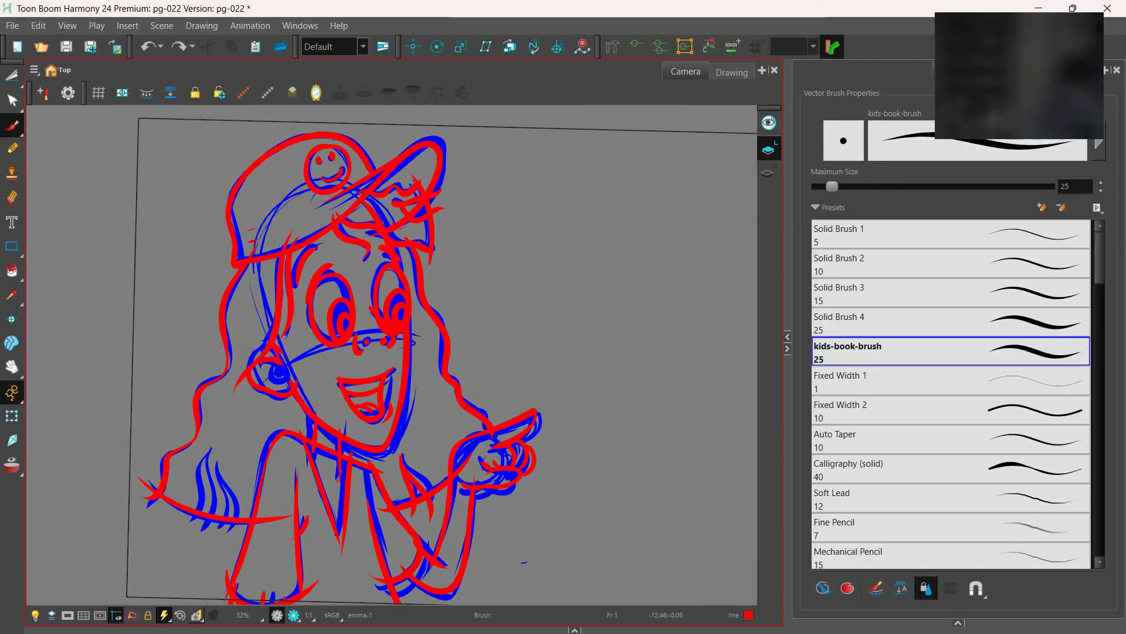
Ink the loose strand lines in the hair above the left hem
key("alt+t")
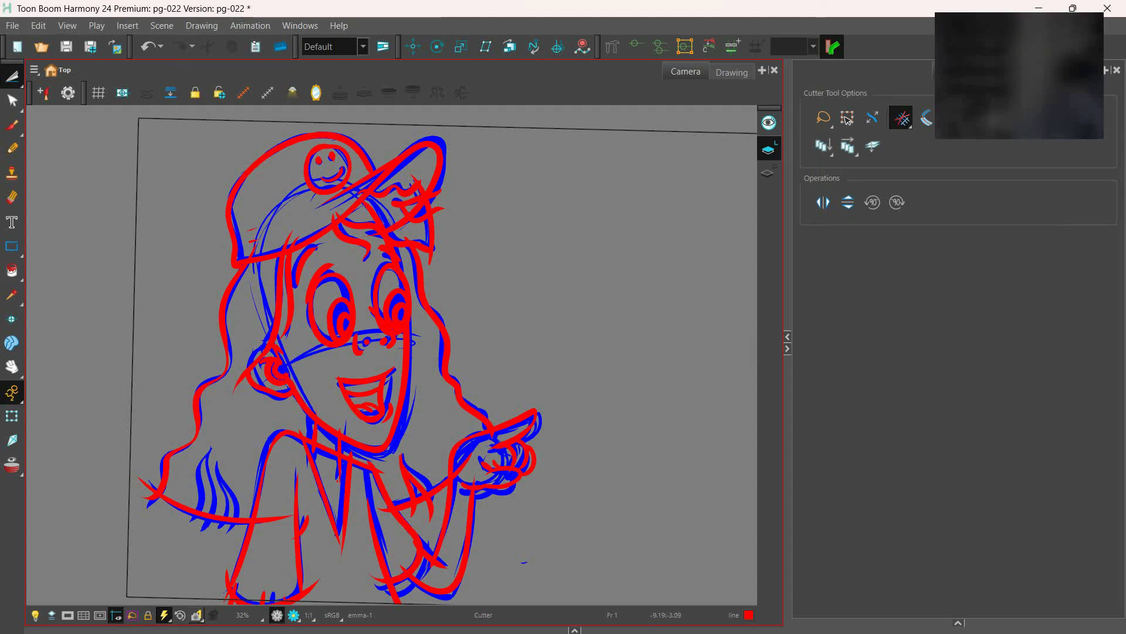
scroll(206, 403, "down", 2)
key("alt+b")
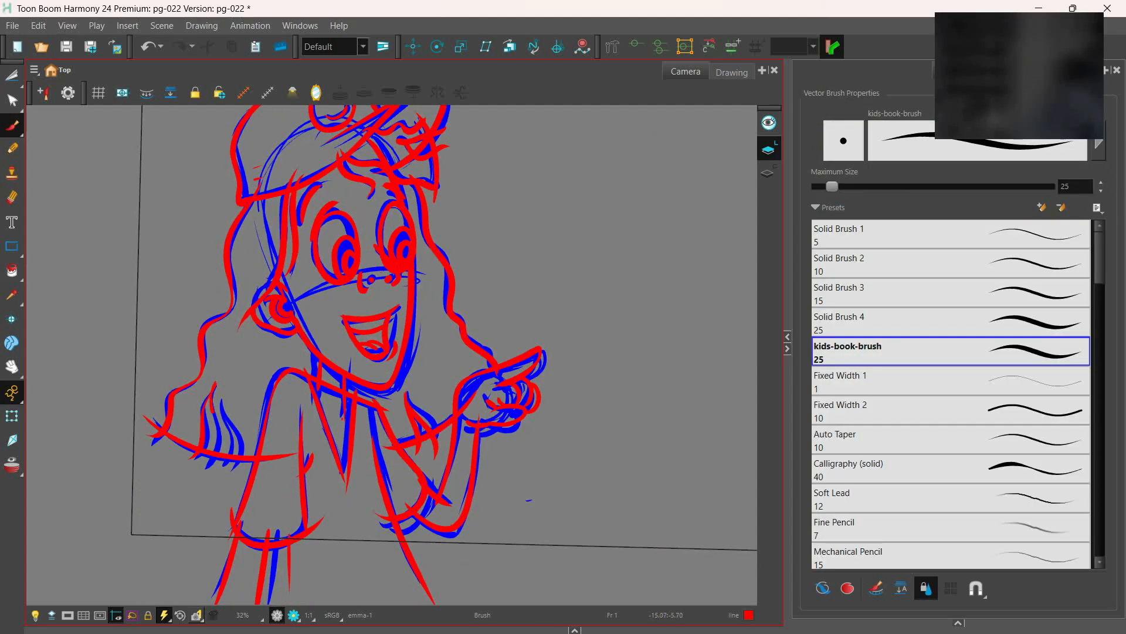
scroll(232, 446, "down", 1)
Delete the entire blue sketch from the colour art layer and switch back to line art
key("alt+s")
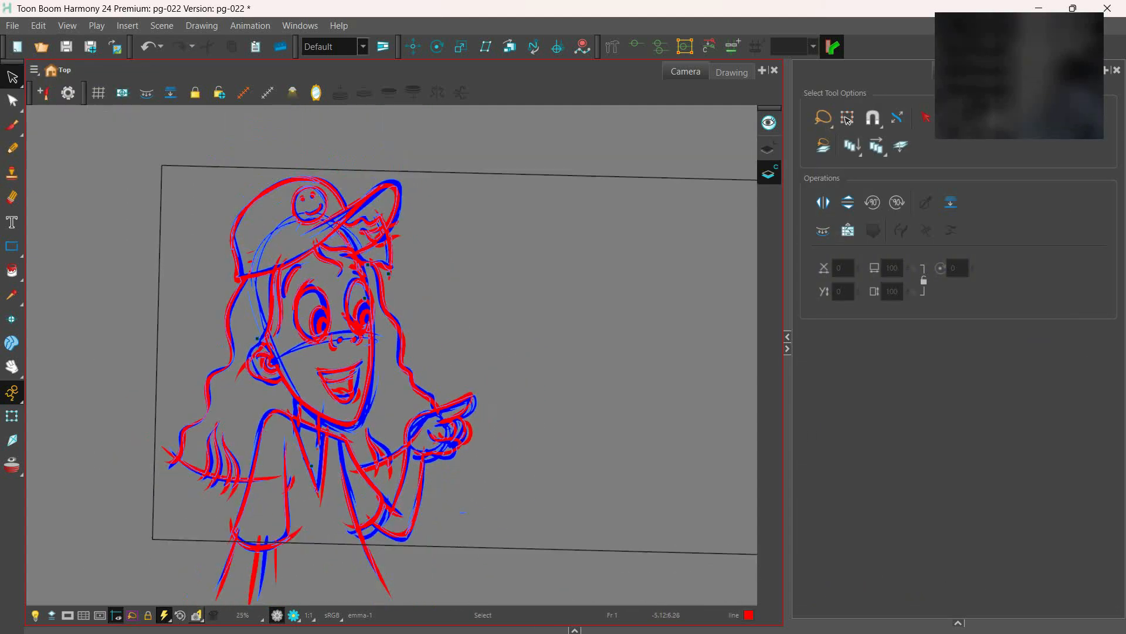
scroll(388, 357, "down", 2)
key("ctrl+a")
key("Delete")
key("l")
Trim overlapping line ends around the cap and upper hair with the Cutter tool
scroll(375, 293, "up", 4)
key("alt+t")
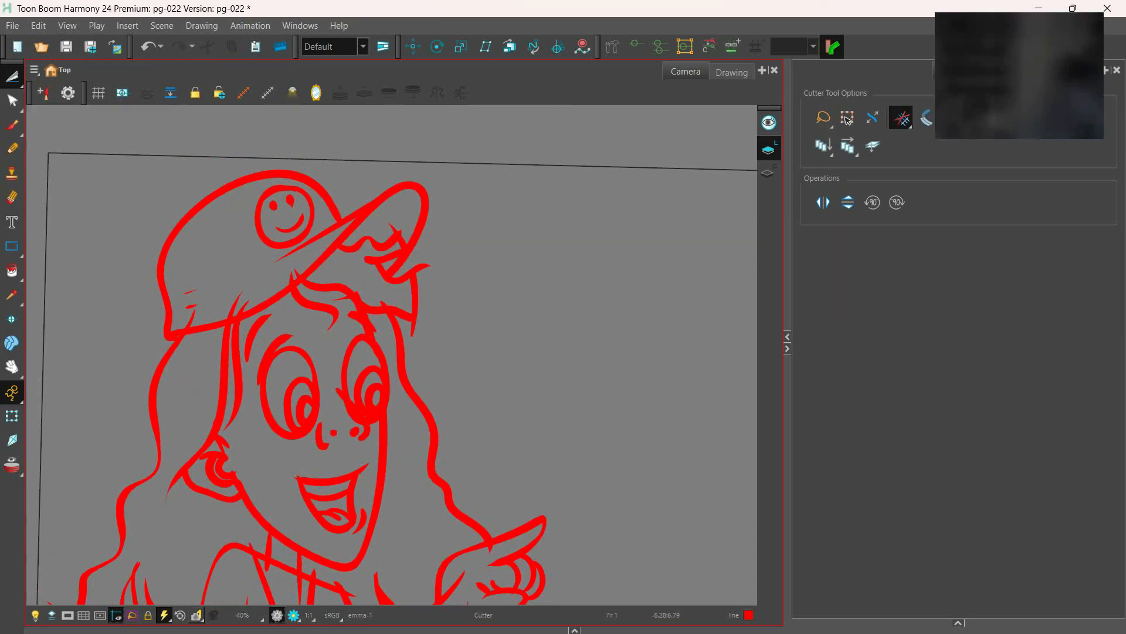
key("ctrl+z")
left_click_drag(351, 289, 379, 222)
left_click_drag(329, 411, 346, 285)
left_click_drag(104, 463, 119, 379)
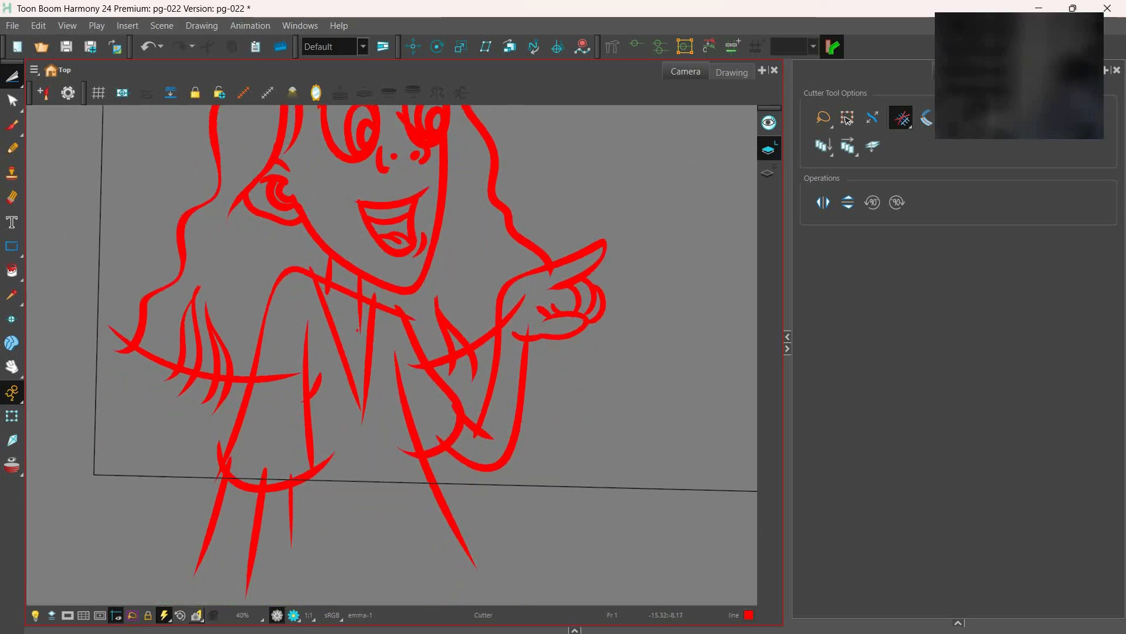
Trim the crossing line ends at the hair hems, sleeves, collar and wrist with the Cutter tool
left_click_drag(186, 364, 186, 380)
left_click_drag(185, 389, 231, 394)
mouse_move(352, 352)
left_mouse_down()
mouse_move(303, 358)
mouse_move(304, 318)
left_mouse_up()
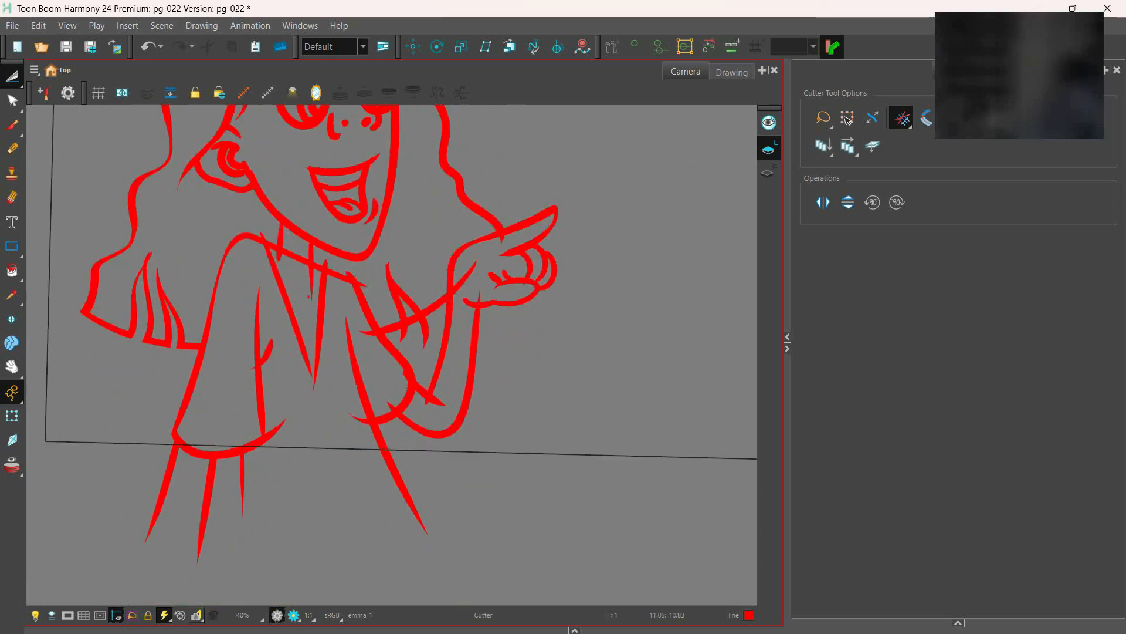
left_click_drag(398, 336, 432, 333)
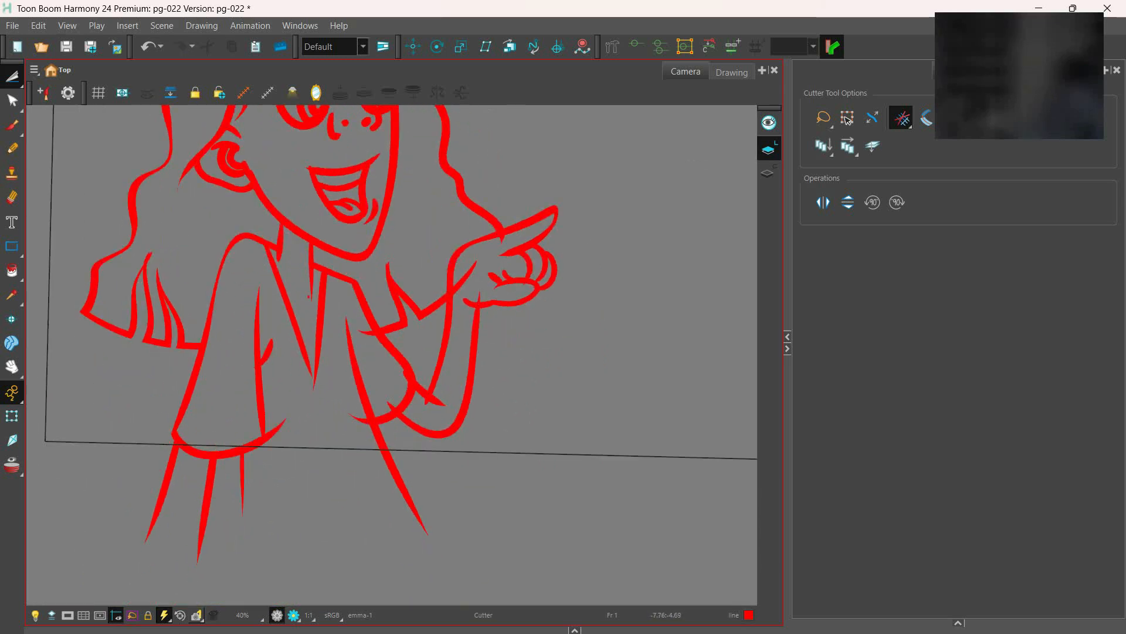
left_click_drag(167, 248, 141, 264)
left_click_drag(506, 237, 467, 276)
Clean up the leftover stroke end beside the left sleeve cuff
key("alt+b")
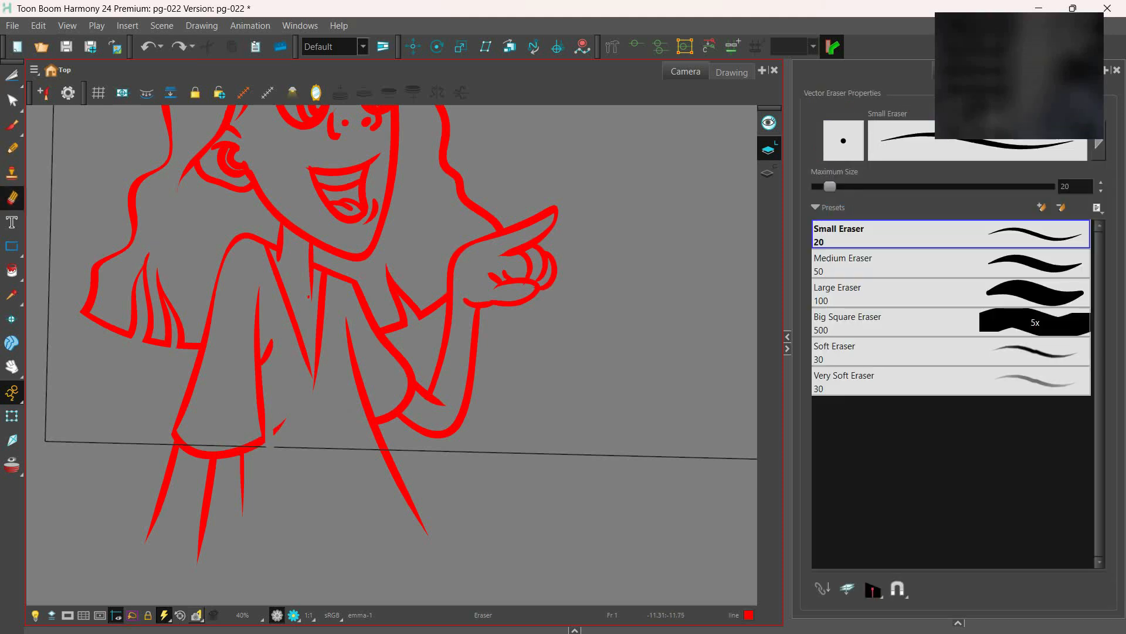
left_click_drag(124, 534, 410, 537)
left_click_drag(317, 361, 312, 439)
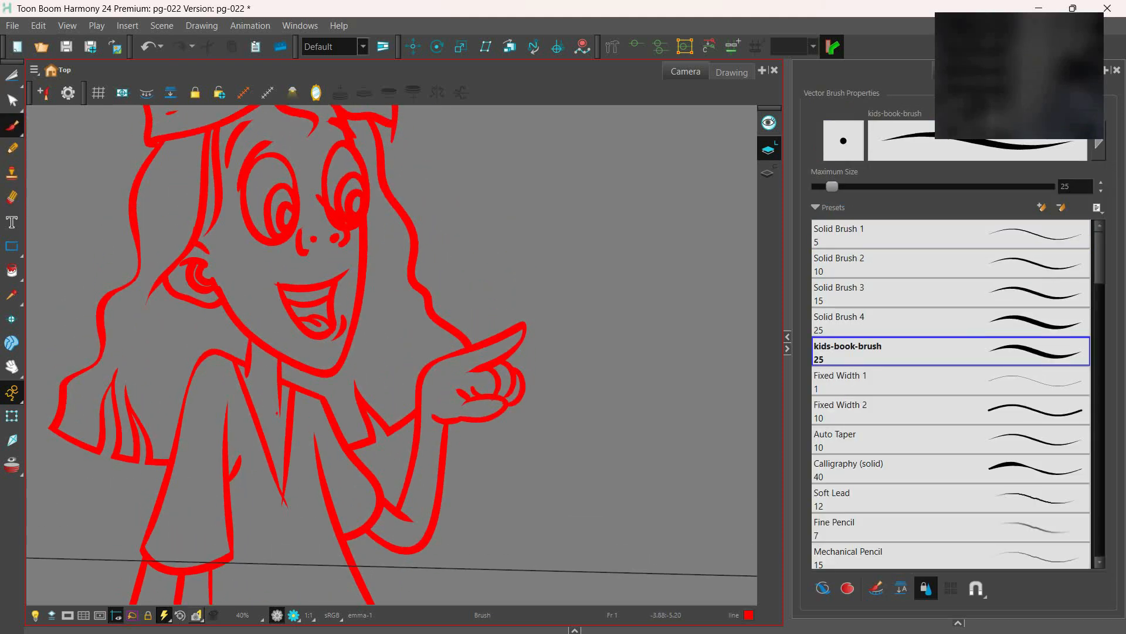
key("ctrl+z")
Select the stray finger line inside the pointing hand and delete it
left_click(11, 76)
left_click(53, 76)
left_click(474, 389)
key("Delete")
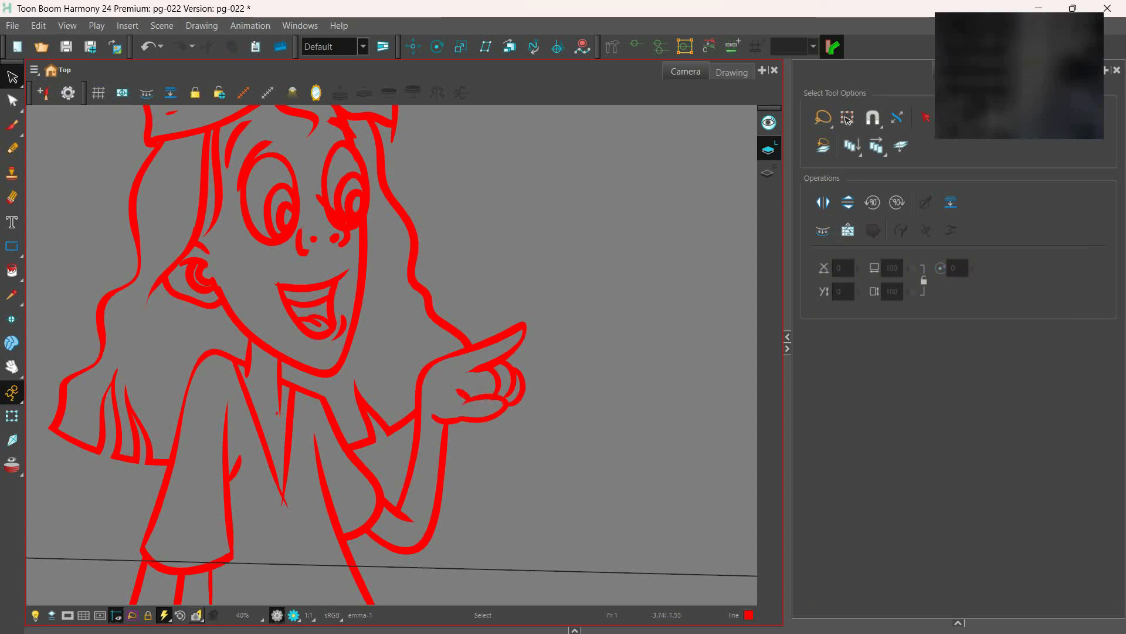
Ink the knuckle and crease lines inside the pointing hand with the Brush tool
left_click(12, 126)
left_click_drag(477, 383, 476, 395)
left_click_drag(506, 384, 518, 366)
left_click(12, 76)
mouse_move(352, 381)
left_mouse_down()
mouse_move(372, 378)
mouse_move(320, 438)
mouse_move(306, 547)
left_mouse_up()
left_click(53, 100)
mouse_move(396, 283)
left_mouse_down()
mouse_move(412, 281)
mouse_move(405, 428)
left_mouse_up()
key("ctrl+z")
Ink extra hair strand lines beneath the cap's brim with the kids-book-brush
key("alt+e")
key("alt+b")
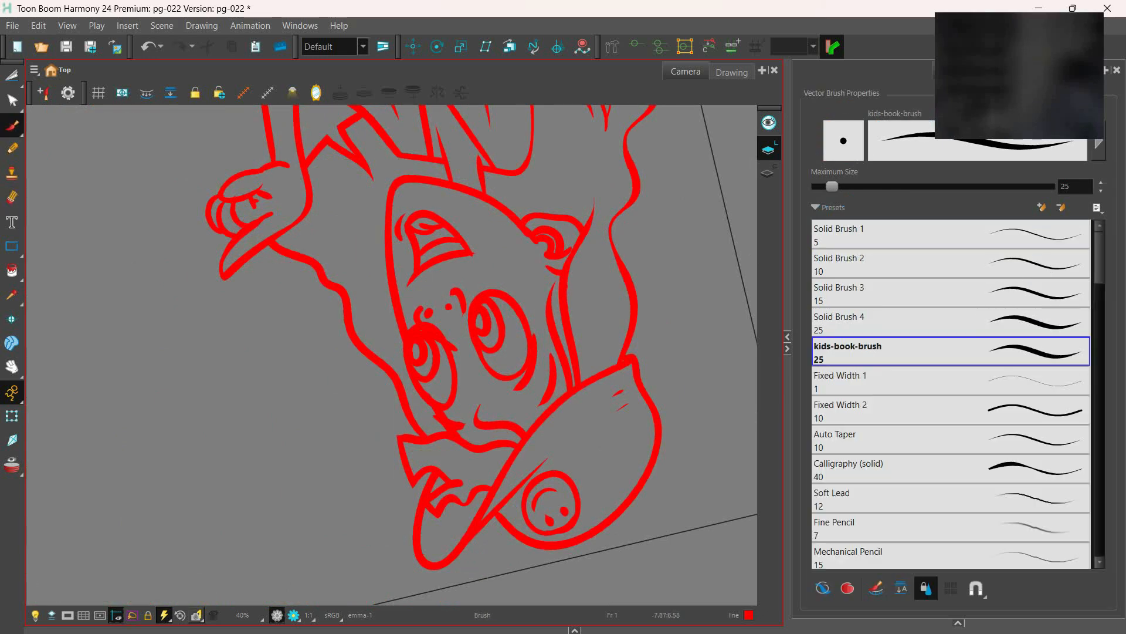
left_click_drag(413, 484, 398, 417)
key("ctrl+z")
mouse_move(413, 485)
left_mouse_down()
mouse_move(398, 417)
mouse_move(462, 348)
left_mouse_up()
left_click_drag(497, 254, 484, 351)
left_click_drag(484, 352, 426, 270)
left_click_drag(201, 405, 211, 506)
key("ctrl+z")
left_click_drag(253, 223, 245, 251)
Trim the crossing line end near the eye with the Cutter tool
key("alt+t")
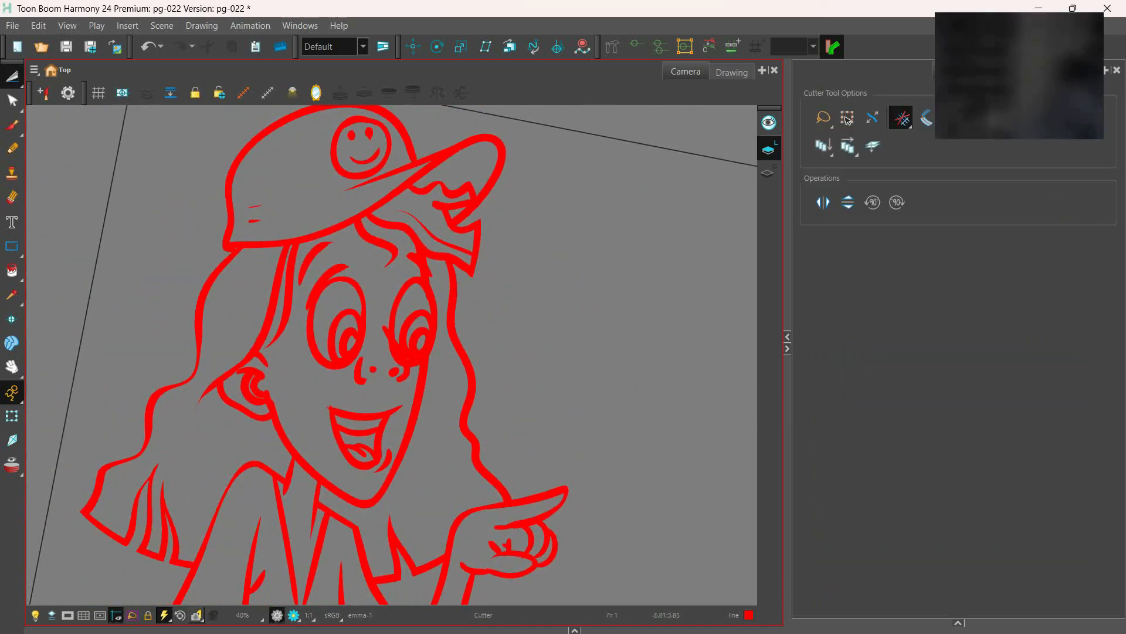
left_click_drag(388, 359, 400, 348)
key("Delete")
Reset the view and bring up the dj layer's rough sketch on its own
key("shift+m")
left_click(575, 630)
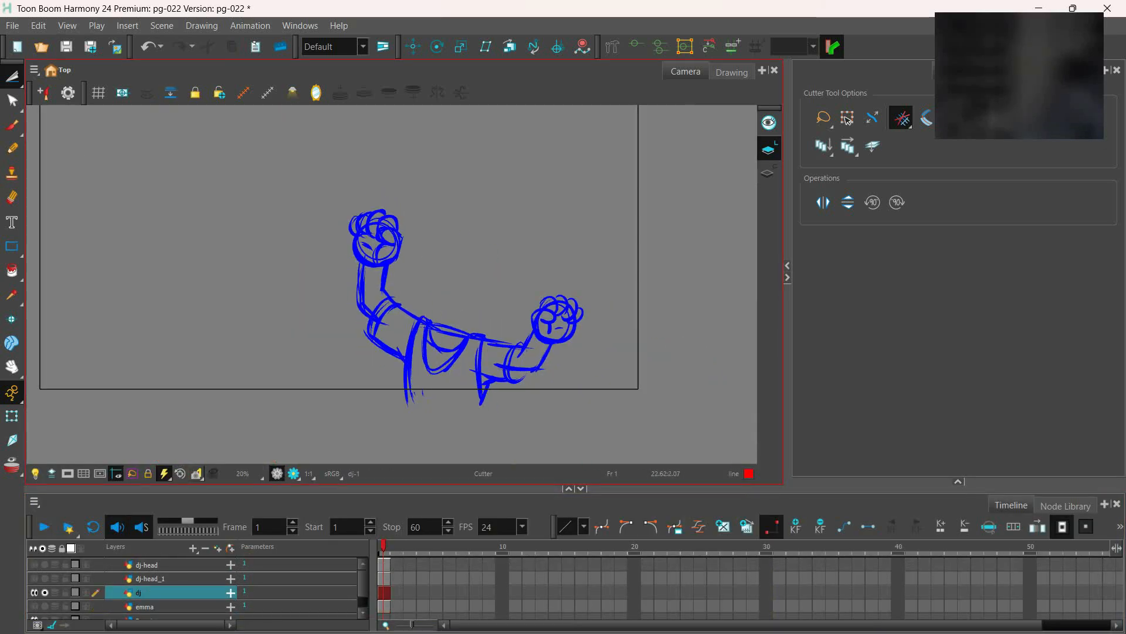
key("ctrl+a")
key("alt+s")
key("Delete")
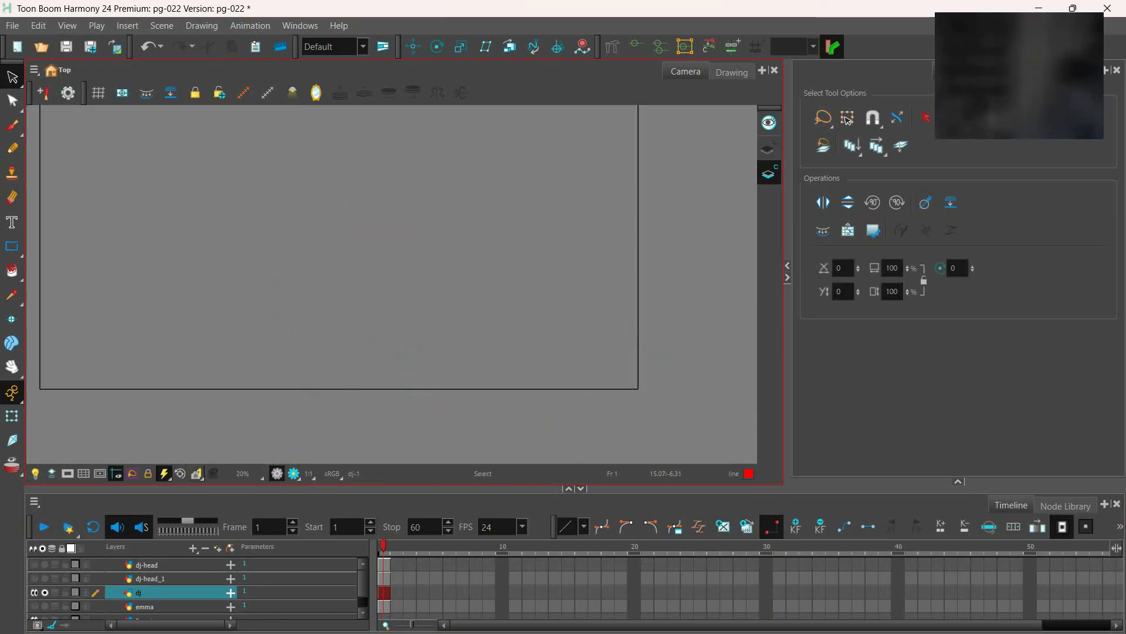
key("ctrl+z")
Ink both sides of dj's torso with the Brush in the Red swatch of the pg-022 palette
key("alt+b")
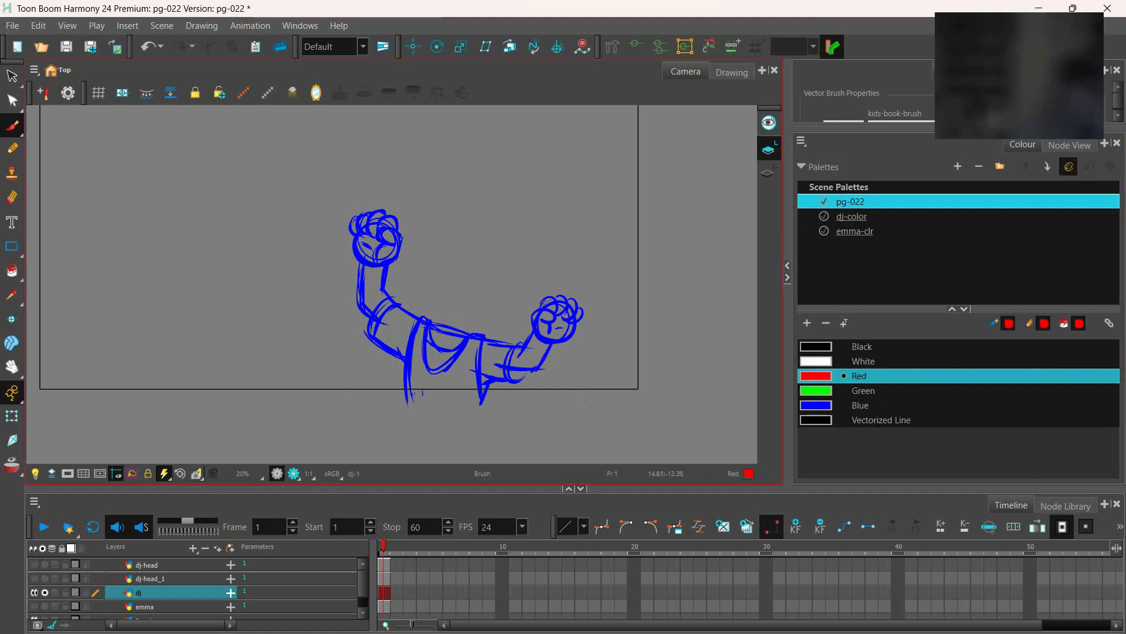
scroll(420, 429, "up", 2)
left_click_drag(433, 230, 398, 402)
left_click_drag(520, 286, 529, 406)
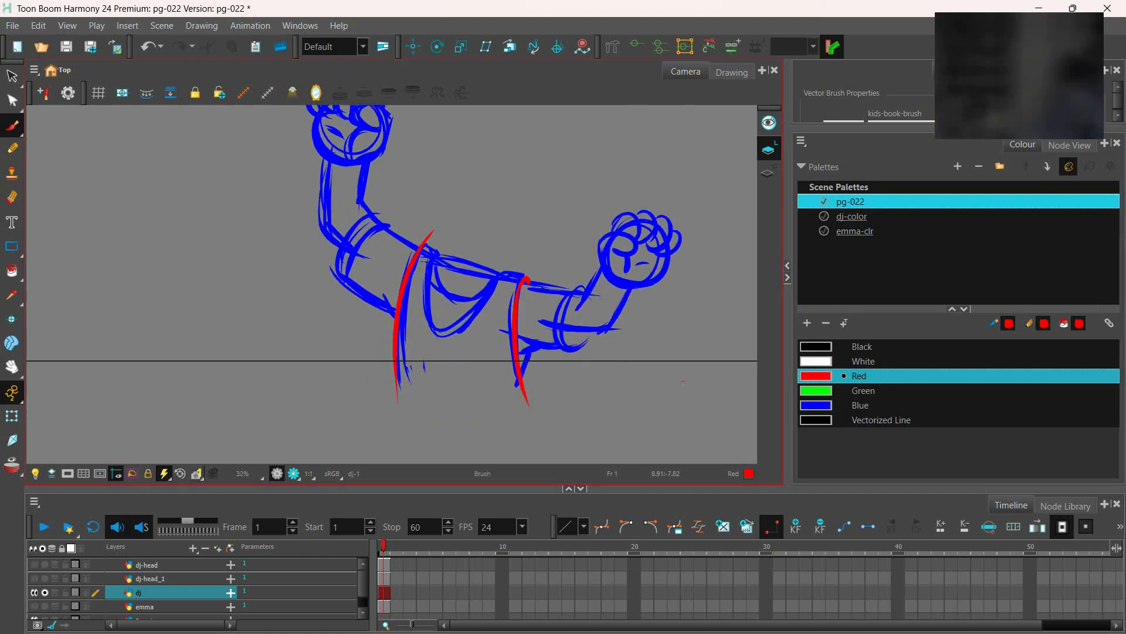
Ink dj's shoulder line, curved neckline and both sleeves over the rough sketch
mouse_move(527, 279)
left_mouse_down()
mouse_move(436, 319)
mouse_move(440, 251)
mouse_move(490, 298)
mouse_move(441, 256)
left_mouse_up()
key("ctrl+z")
left_click_drag(502, 276, 444, 256)
mouse_move(426, 250)
left_mouse_down()
mouse_move(441, 277)
mouse_move(405, 335)
left_mouse_up()
mouse_move(545, 306)
left_mouse_down()
mouse_move(517, 294)
mouse_move(569, 309)
mouse_move(565, 295)
mouse_move(563, 364)
left_mouse_up()
key("ctrl+z")
key("ctrl+z")
left_click_drag(490, 345, 533, 365)
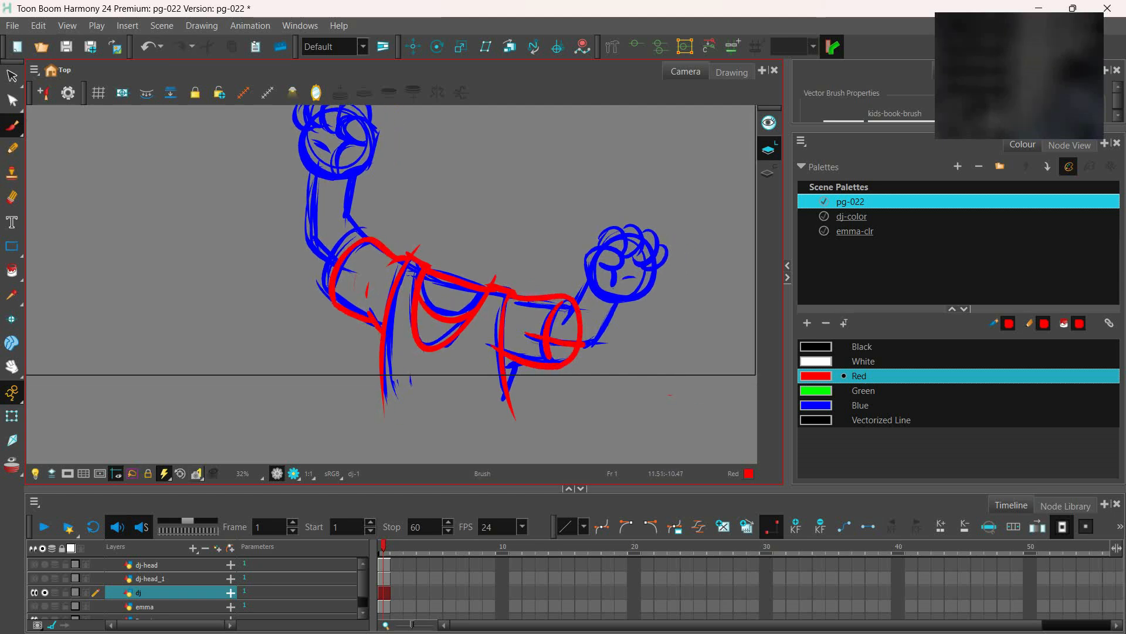
Ink the right forearm and its fist with the thumb and curled fingers
left_click_drag(622, 289, 586, 345)
left_click_drag(592, 284, 611, 269)
left_click_drag(612, 268, 613, 287)
left_click_drag(601, 239, 625, 258)
mouse_move(632, 224)
left_mouse_down()
mouse_move(641, 263)
mouse_move(629, 261)
left_mouse_up()
left_click_drag(650, 231, 643, 266)
left_click_drag(666, 248, 656, 275)
Ink the raised left forearm and its fist with the thumb and curled fingers
mouse_move(367, 200)
left_mouse_down()
mouse_move(399, 249)
mouse_move(386, 226)
left_mouse_up()
mouse_move(389, 323)
left_mouse_down()
mouse_move(345, 268)
mouse_move(352, 217)
left_mouse_up()
mouse_move(365, 226)
left_mouse_down()
mouse_move(409, 190)
mouse_move(397, 192)
left_mouse_up()
left_click_drag(385, 200, 368, 215)
left_click_drag(335, 176, 356, 223)
mouse_move(402, 173)
left_mouse_down()
mouse_move(400, 155)
mouse_move(368, 182)
left_mouse_up()
left_click_drag(385, 145, 358, 179)
key("ctrl+z")
left_click_drag(363, 143, 351, 177)
left_click_drag(352, 199, 341, 221)
Trim the overlapping line ends in the raised left fist and around its arm with the Cutter tool
left_click_drag(12, 76, 44, 92)
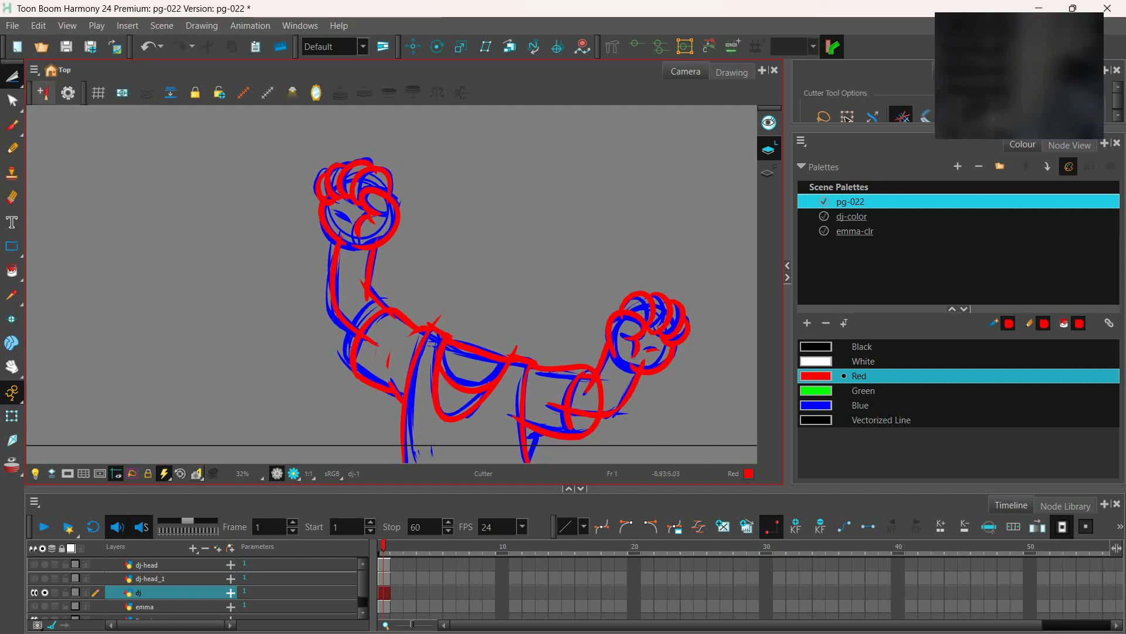
left_click_drag(383, 183, 370, 170)
key("Delete")
left_click_drag(405, 321, 386, 234)
key("2")
key("2")
key("2")
left_click_drag(365, 209, 318, 268)
left_click_drag(606, 389, 593, 424)
left_click_drag(528, 352, 392, 288)
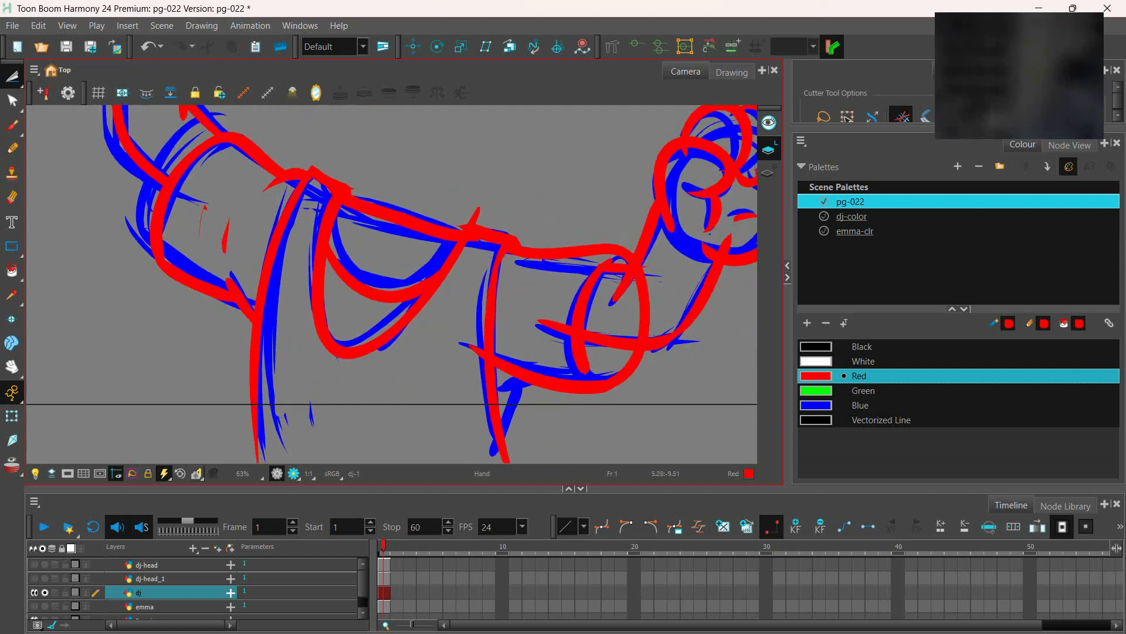
Trim the crossing line ends at the neckline, right sleeve and right forearm with the Cutter tool
left_click_drag(454, 205, 480, 225)
left_click_drag(469, 352, 433, 319)
mouse_move(618, 254)
left_mouse_down()
mouse_move(584, 279)
mouse_move(554, 283)
left_mouse_up()
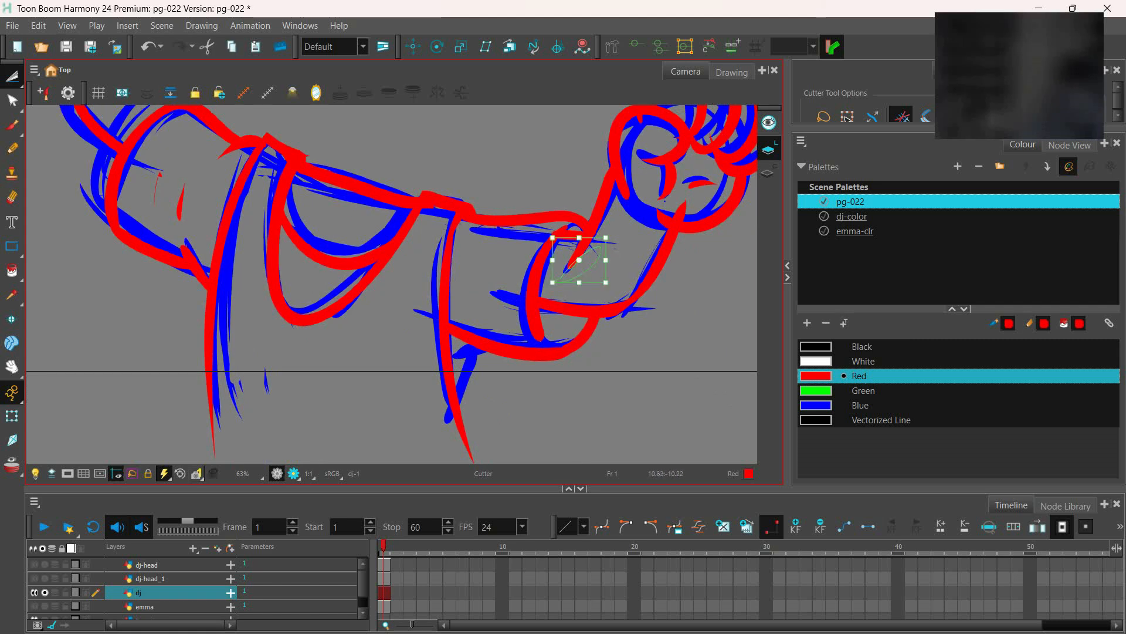
key("Delete")
mouse_move(604, 234)
left_mouse_down()
mouse_move(561, 288)
mouse_move(464, 305)
left_mouse_up()
left_click_drag(570, 253, 538, 271)
left_click_drag(528, 264, 509, 301)
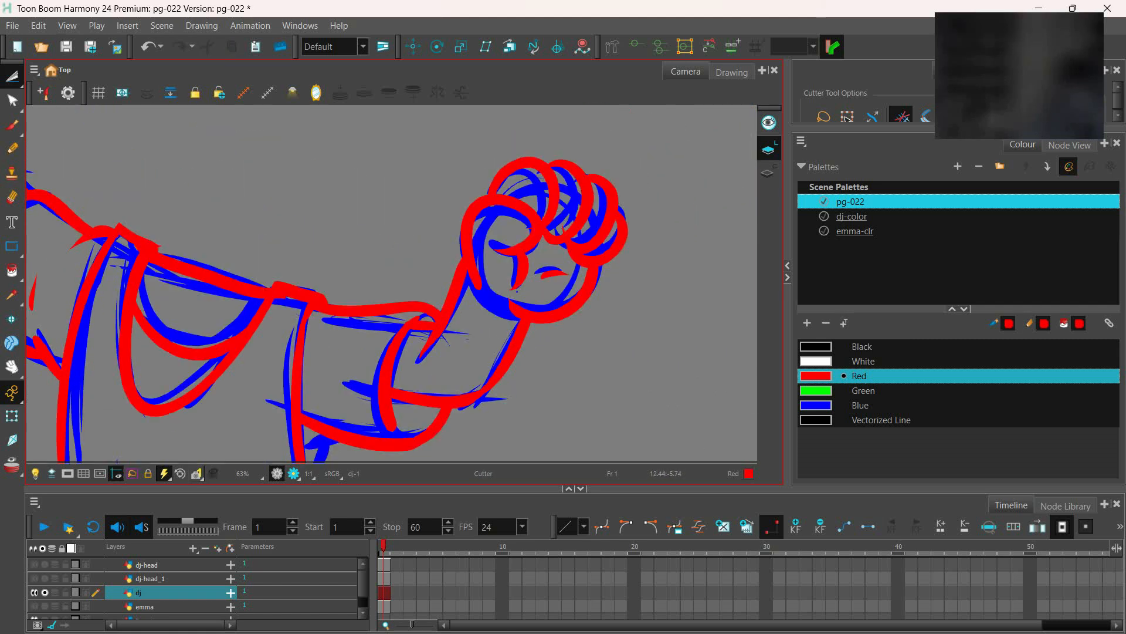
left_click_drag(375, 364, 471, 261)
Ink the small flap beside the torso's right side and a line closing off the torso's bottom
key("alt+b")
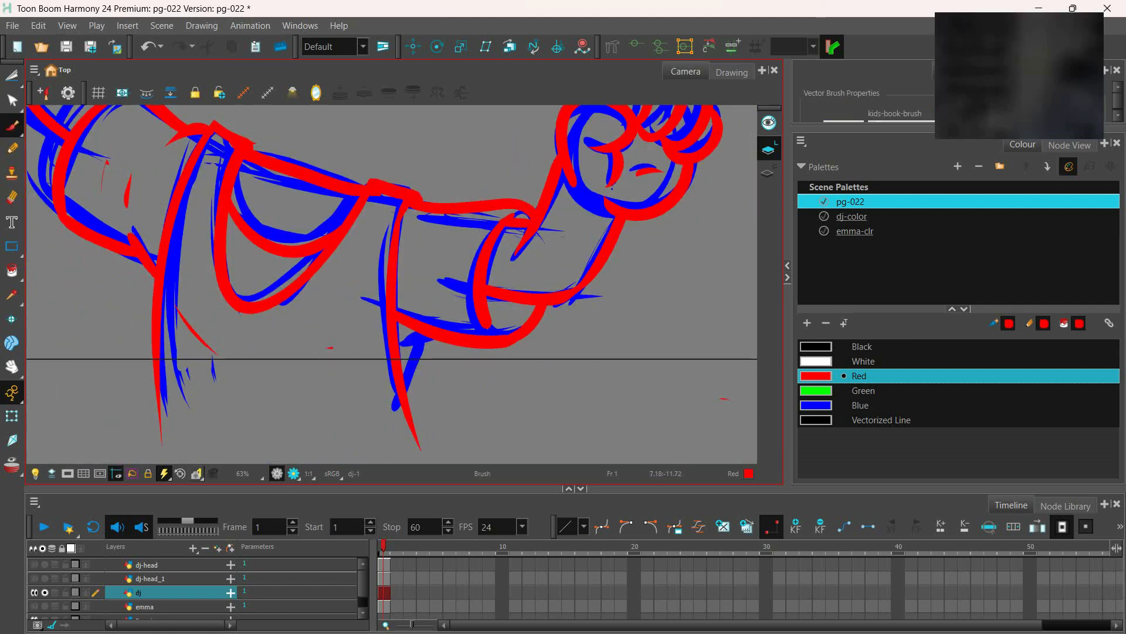
left_click_drag(422, 339, 450, 395)
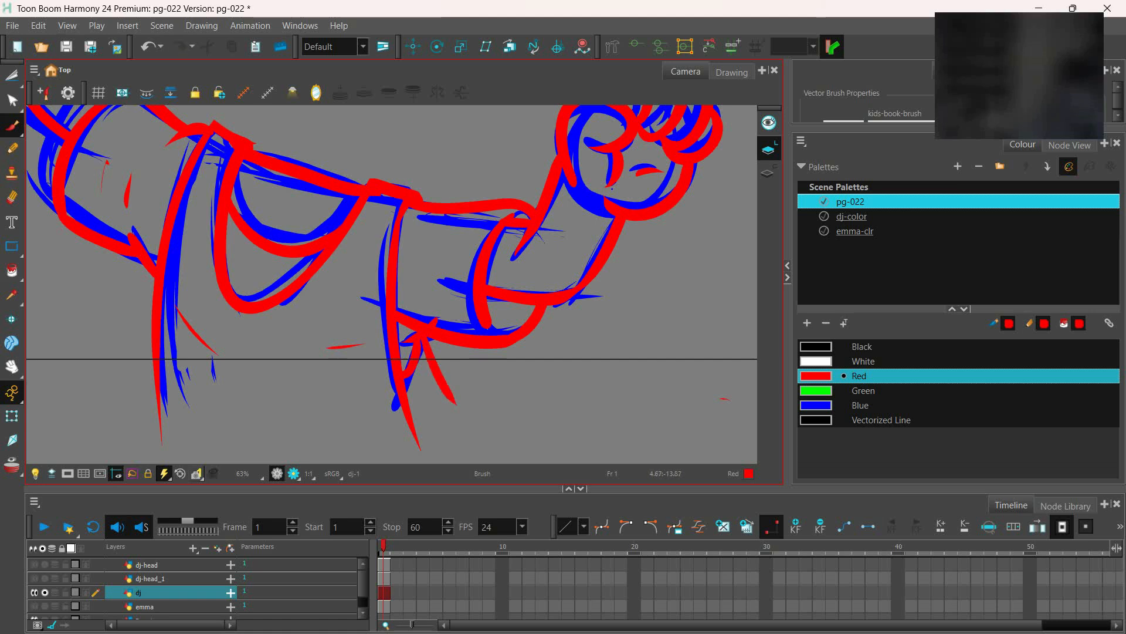
left_click_drag(135, 393, 494, 394)
Ink short fold lines inside dj's right sleeve
key("alt+t")
key("alt+e")
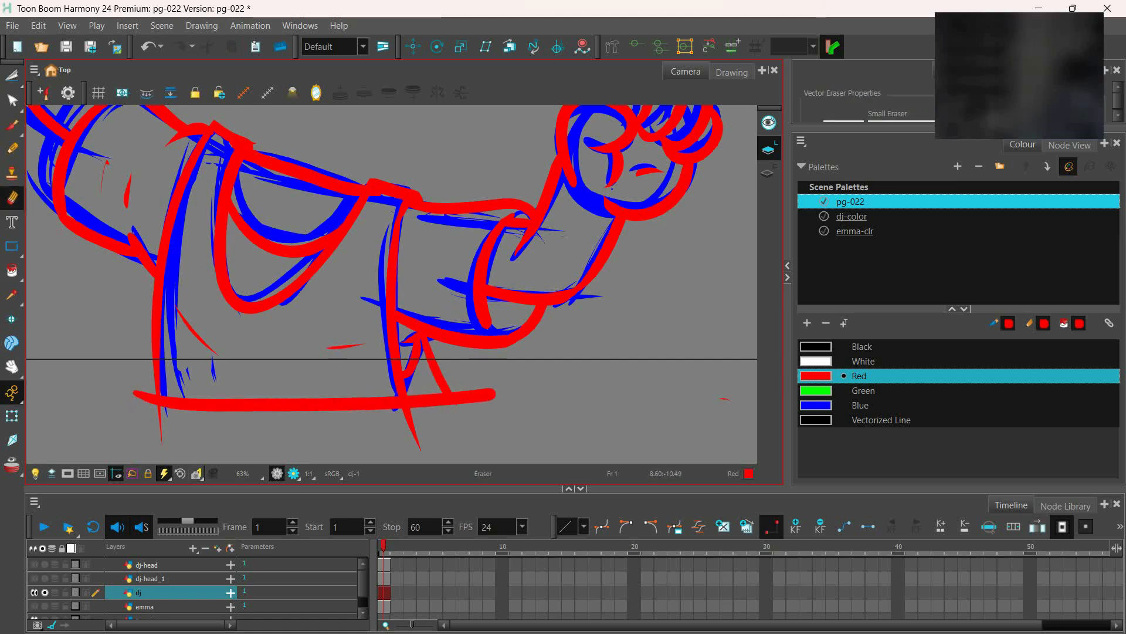
left_click_drag(422, 258, 404, 326)
key("alt+b")
left_click_drag(446, 259, 415, 297)
left_click_drag(417, 293, 446, 321)
Select dj's blue rough body sketch on the other art layer, delete it and return to the line art
scroll(377, 334, "down", 4)
key("alt+s")
key("l")
mouse_move(558, 206)
left_mouse_down()
mouse_move(579, 239)
mouse_move(595, 180)
left_mouse_up()
key("Delete")
key("l")
key("2")
key("2")
key("2")
key("2")
left_click_drag(252, 164, 511, 358)
left_click(13, 78)
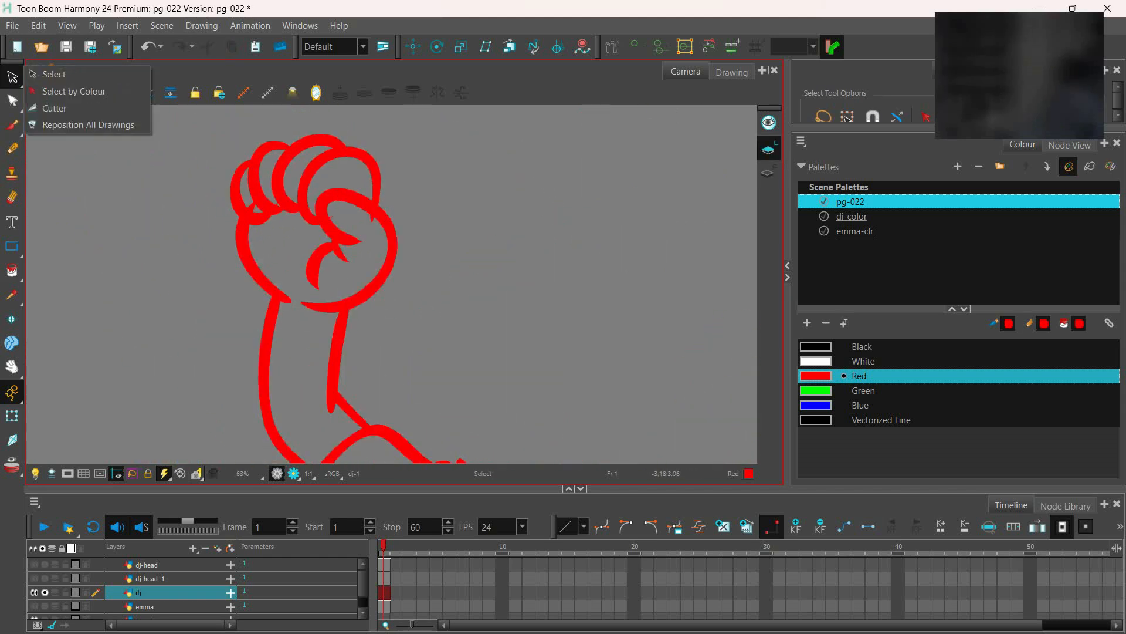
left_click(55, 107)
mouse_move(426, 311)
left_mouse_down()
mouse_move(375, 227)
mouse_move(346, 117)
left_mouse_up()
left_click_drag(408, 267, 395, 289)
key("ctrl+z")
key("alt+e")
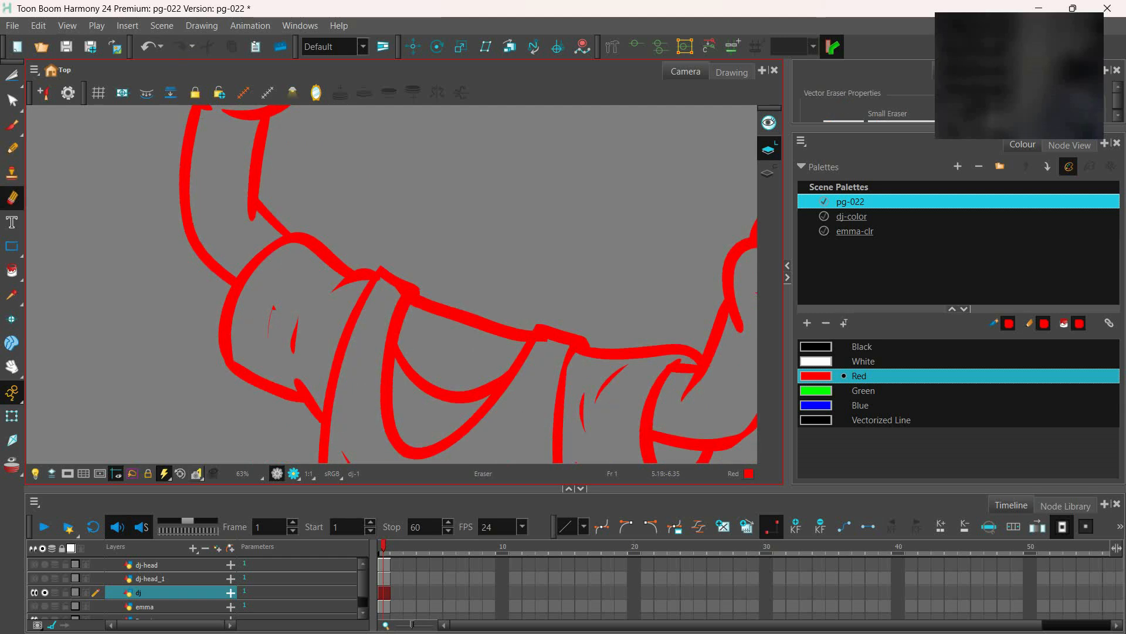
key("alt+b")
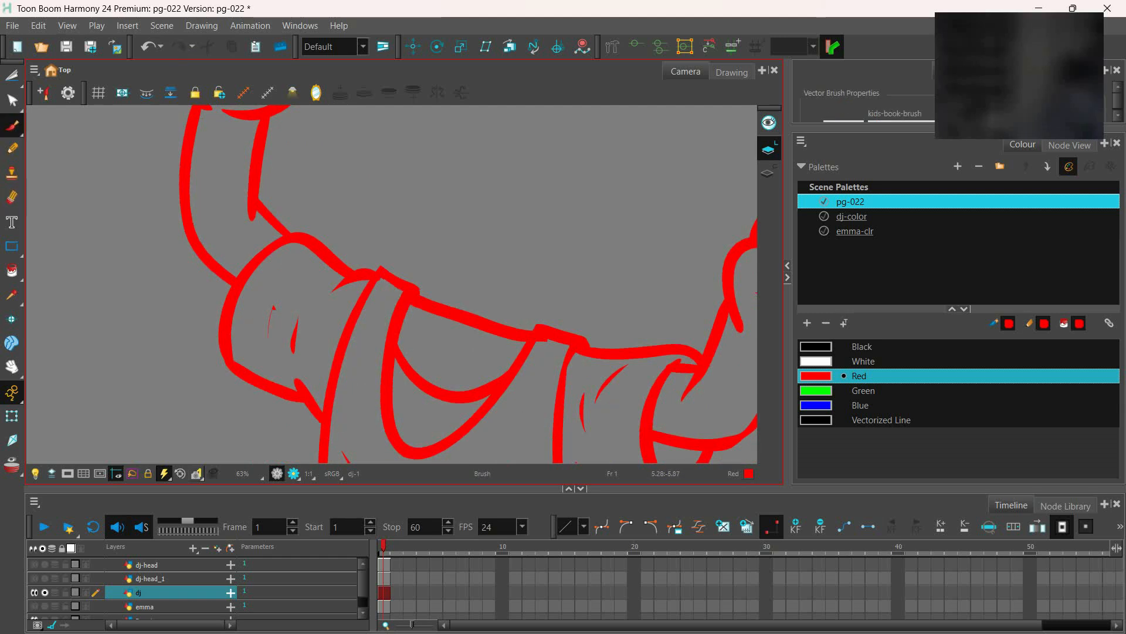
key("alt+t")
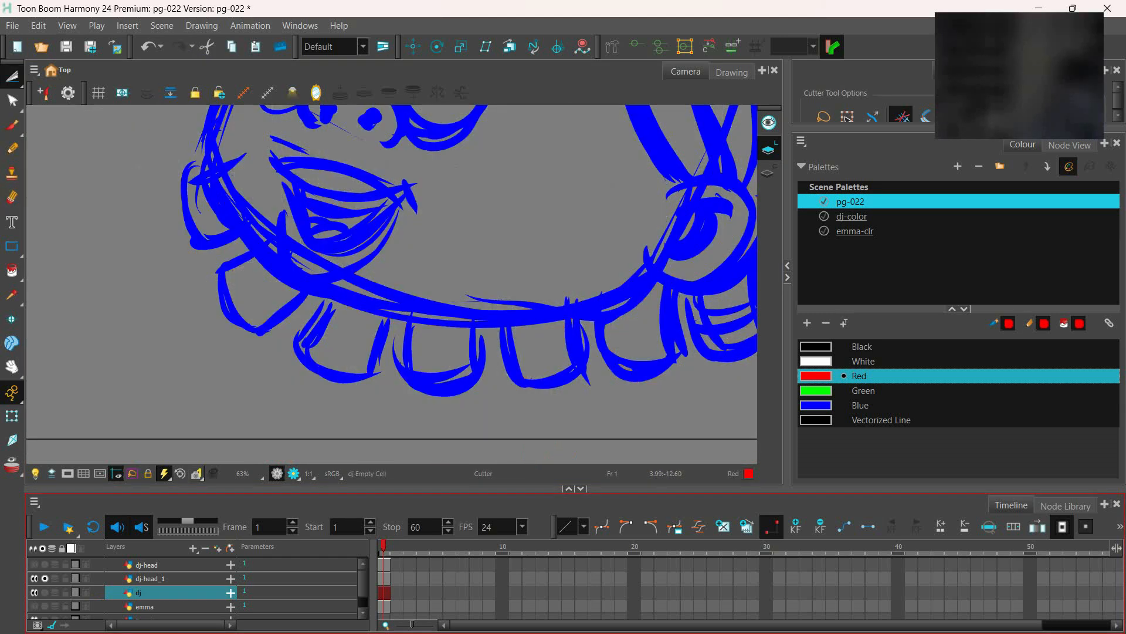
Hide the dj layer, switch to the dj-head_1 layer and clear the selected area beside the head sketch
left_click(34, 593)
left_click(152, 579)
scroll(376, 320, "down", 5)
left_click(12, 77)
left_click(65, 81)
mouse_move(519, 204)
left_mouse_down()
mouse_move(498, 380)
mouse_move(521, 358)
left_mouse_up()
key("Delete")
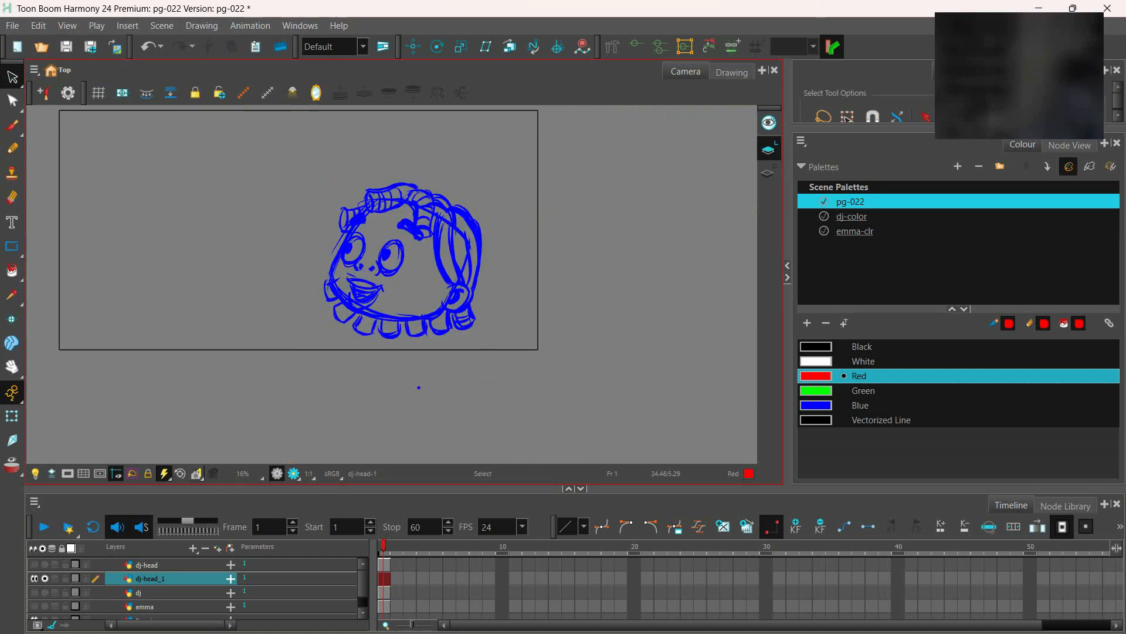
Ink dj's face outline from forehead to jaw and the ear with its inner curve
scroll(417, 382, "up", 2)
key("alt+b")
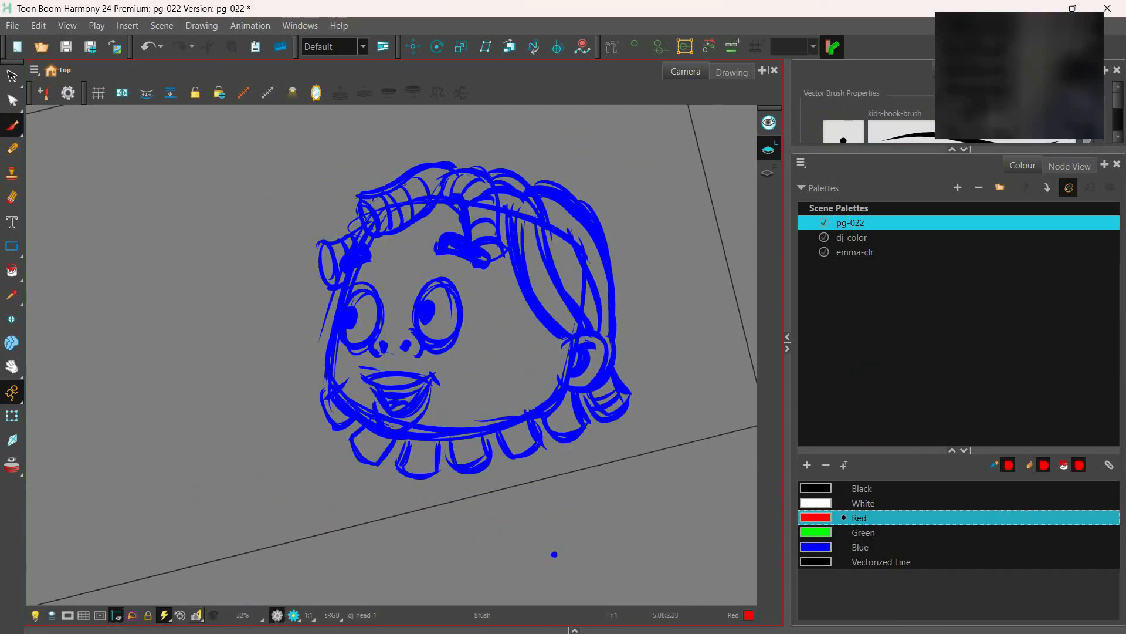
mouse_move(376, 217)
left_mouse_down()
mouse_move(330, 389)
mouse_move(336, 408)
mouse_move(368, 208)
mouse_move(342, 376)
mouse_move(402, 407)
left_mouse_up()
key("ctrl+z")
mouse_move(402, 407)
left_mouse_down()
mouse_move(441, 402)
mouse_move(491, 282)
left_mouse_up()
left_click_drag(492, 281, 434, 238)
left_click_drag(444, 297, 445, 325)
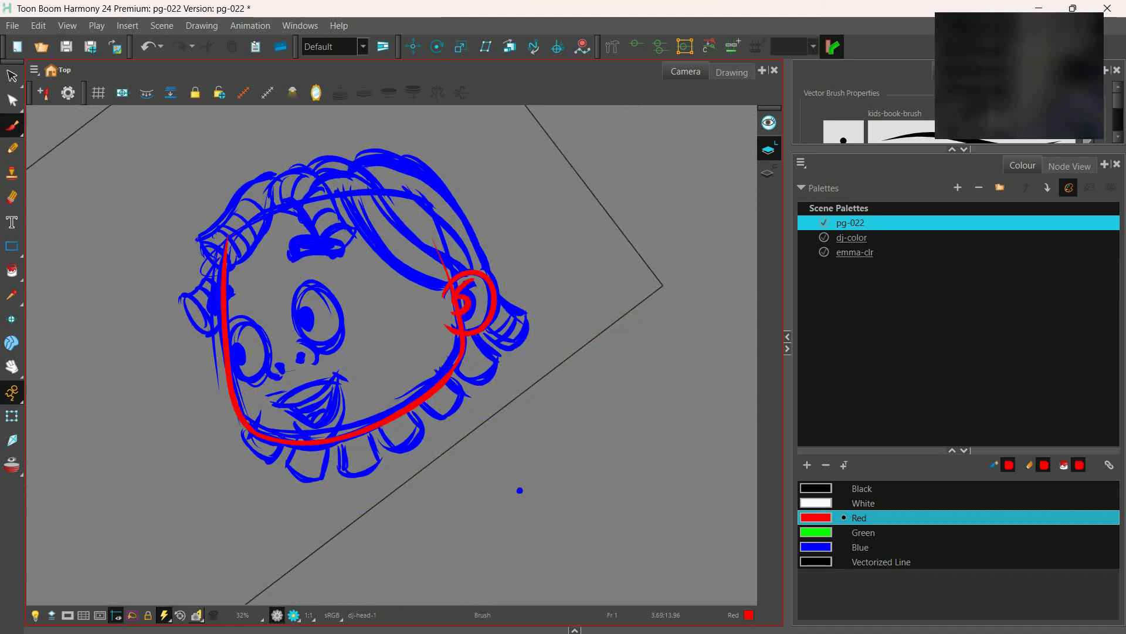
Trim the overlapping line end where the ear meets the jaw with the Cutter tool
key("alt+t")
key("alt+b")
key("alt+t")
left_click_drag(442, 335, 452, 323)
Ink both eye outlines and the two front hair twists
key("alt+b")
left_click_drag(376, 293, 384, 352)
mouse_move(285, 234)
left_mouse_down()
mouse_move(227, 327)
mouse_move(249, 255)
mouse_move(292, 233)
left_mouse_up()
left_click_drag(223, 329, 241, 437)
left_click_drag(304, 377, 347, 346)
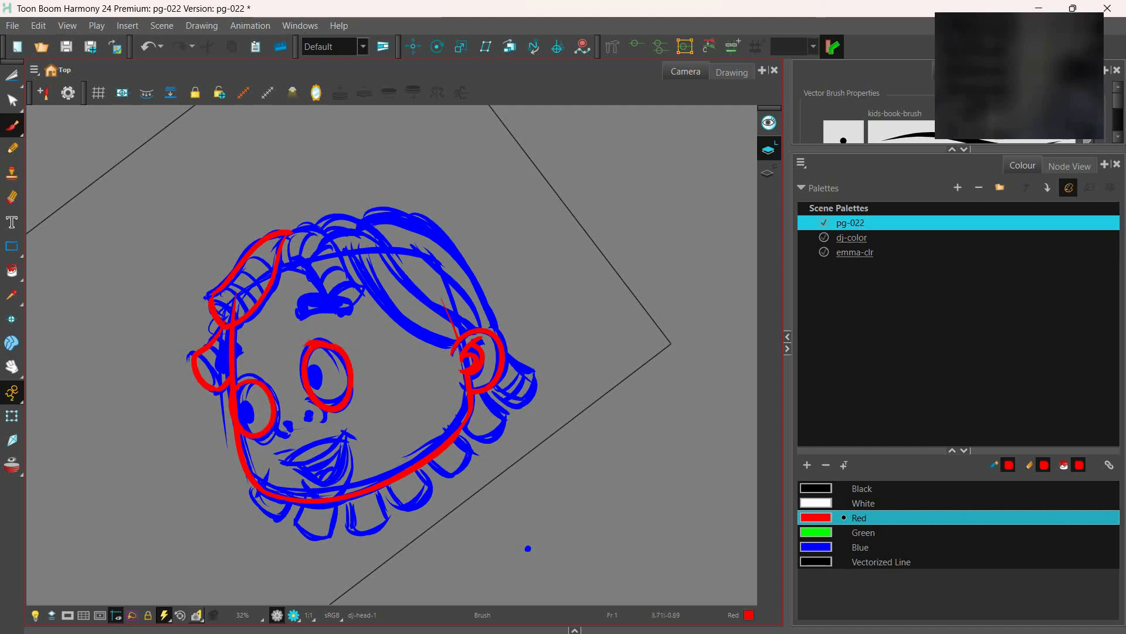
Ink the eyebrows, nose and mouth along with the hair twist curling over the forehead
left_click_drag(295, 297, 353, 306)
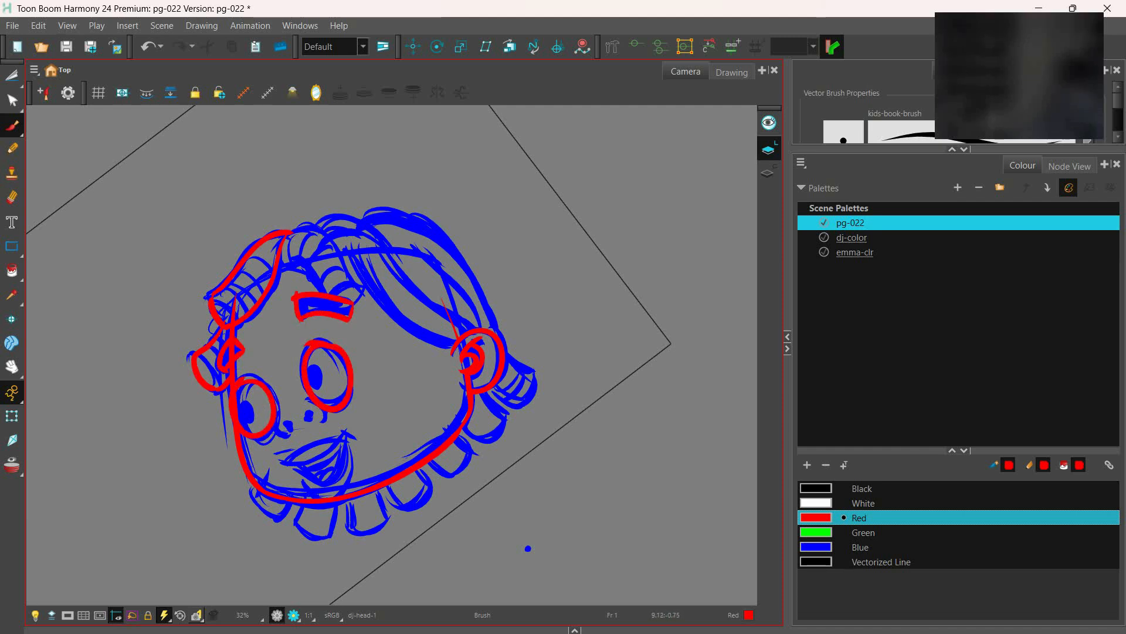
left_click_drag(279, 264, 344, 306)
left_click_drag(287, 231, 350, 262)
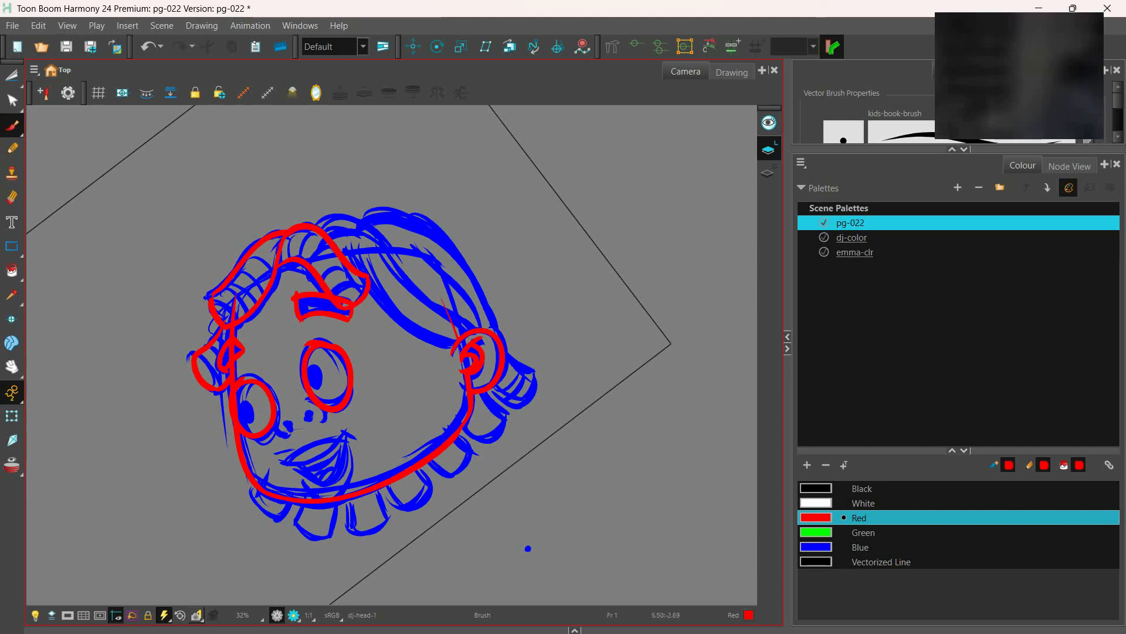
left_click_drag(283, 462, 345, 433)
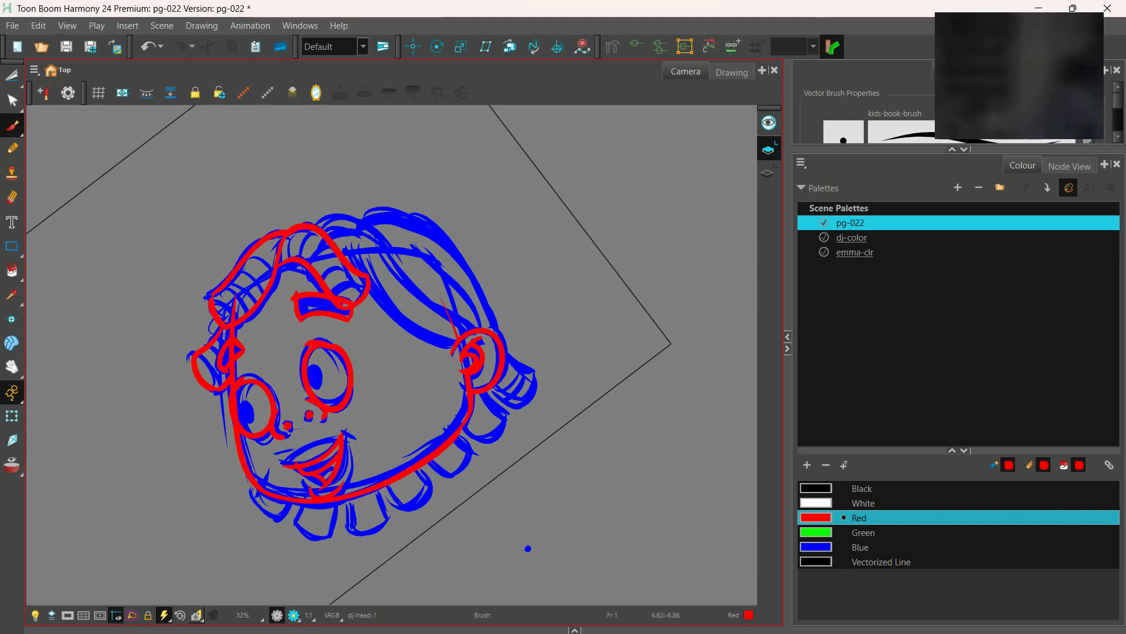
Ink the long swept-back hair twists running from the top of the head to the ear
left_click_drag(528, 547, 382, 591)
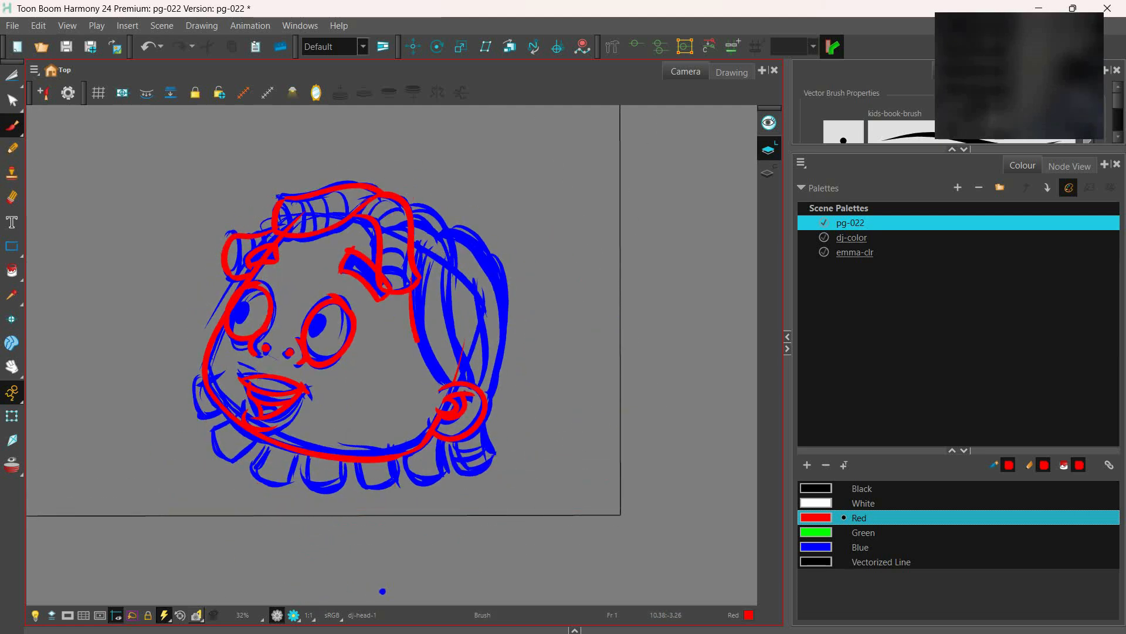
mouse_move(433, 228)
left_mouse_down()
mouse_move(485, 352)
mouse_move(481, 389)
left_mouse_up()
mouse_move(418, 219)
left_mouse_down()
mouse_move(457, 236)
mouse_move(487, 399)
mouse_move(451, 466)
left_mouse_up()
Ink the rounded hair twist ends along the underside of the jaw
mouse_move(383, 591)
left_mouse_down()
mouse_move(491, 549)
mouse_move(458, 562)
left_mouse_up()
mouse_move(468, 396)
left_mouse_down()
mouse_move(435, 422)
mouse_move(345, 448)
left_mouse_up()
mouse_move(334, 448)
left_mouse_down()
mouse_move(339, 487)
mouse_move(317, 496)
mouse_move(298, 458)
left_mouse_up()
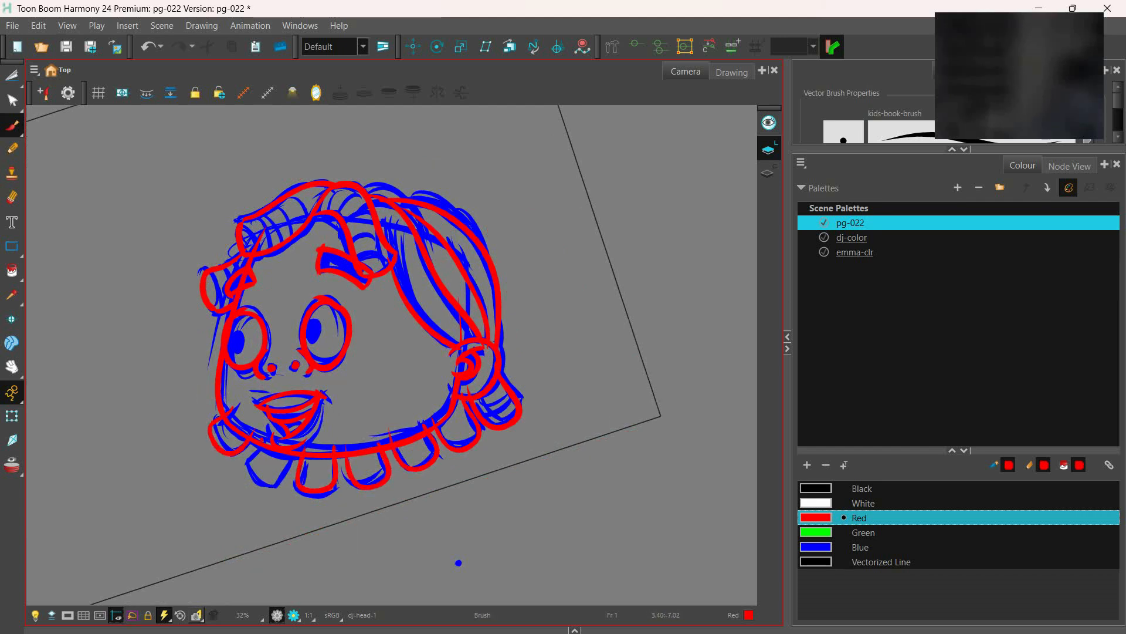
Trim the overlapping line ends around the eyebrow, front twists and jawline twists with the Cutter tool
key("alt+t")
key("2")
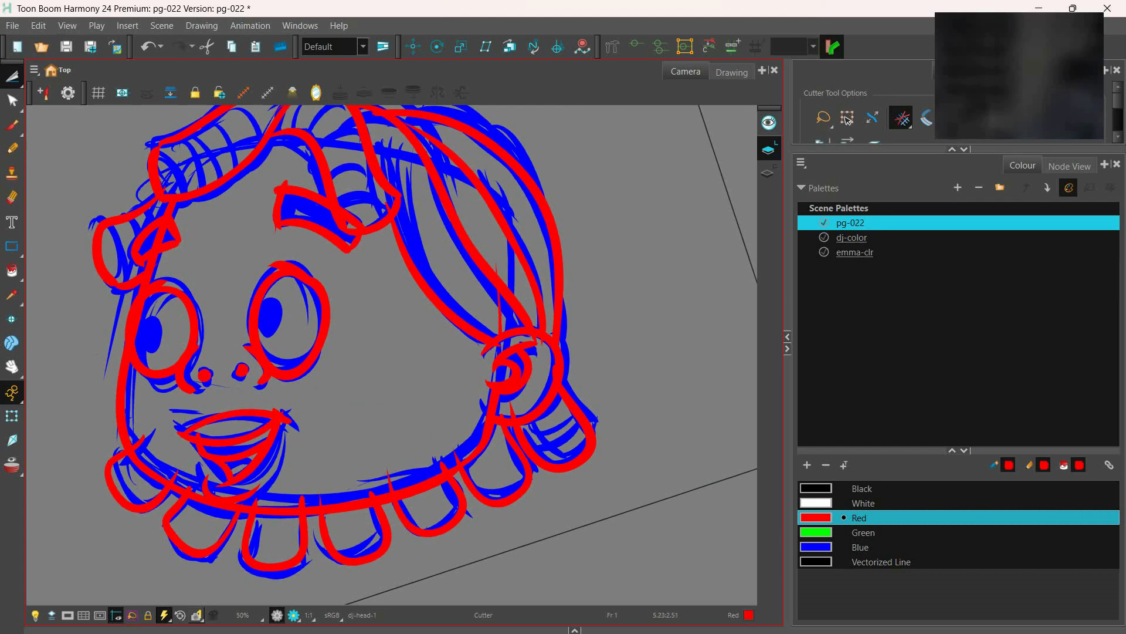
left_click_drag(151, 231, 169, 241)
left_click_drag(387, 352, 394, 394)
left_click_drag(283, 235, 294, 224)
left_click_drag(387, 394, 400, 335)
left_click_drag(510, 293, 528, 295)
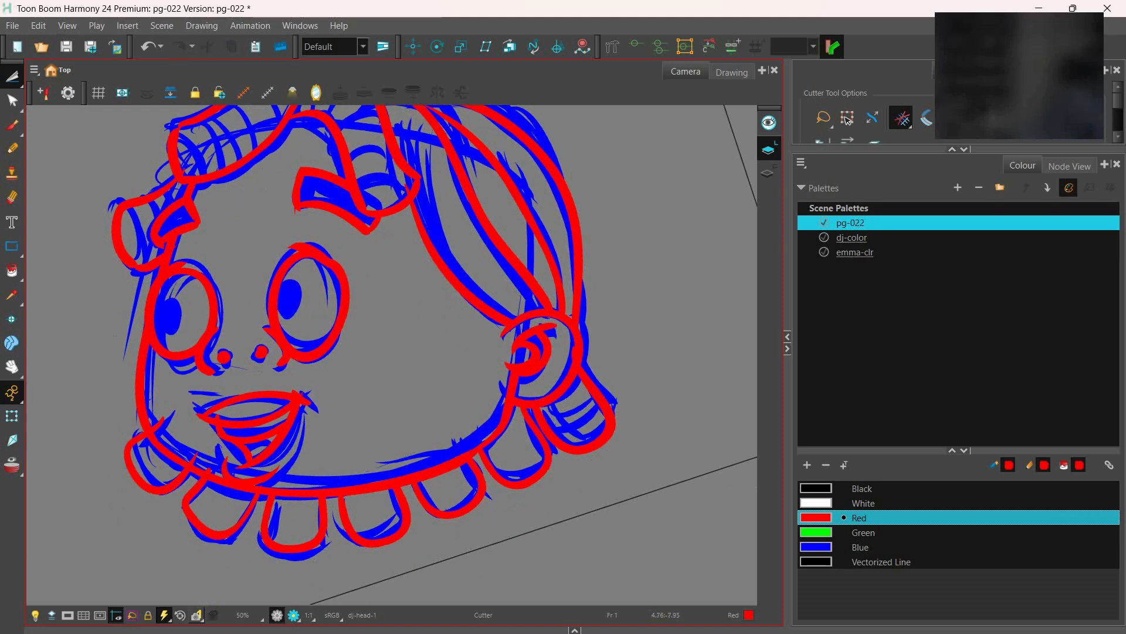
left_click_drag(388, 405, 415, 500)
Ink the irises and filled pupils in both of dj's eyes
key("alt+b")
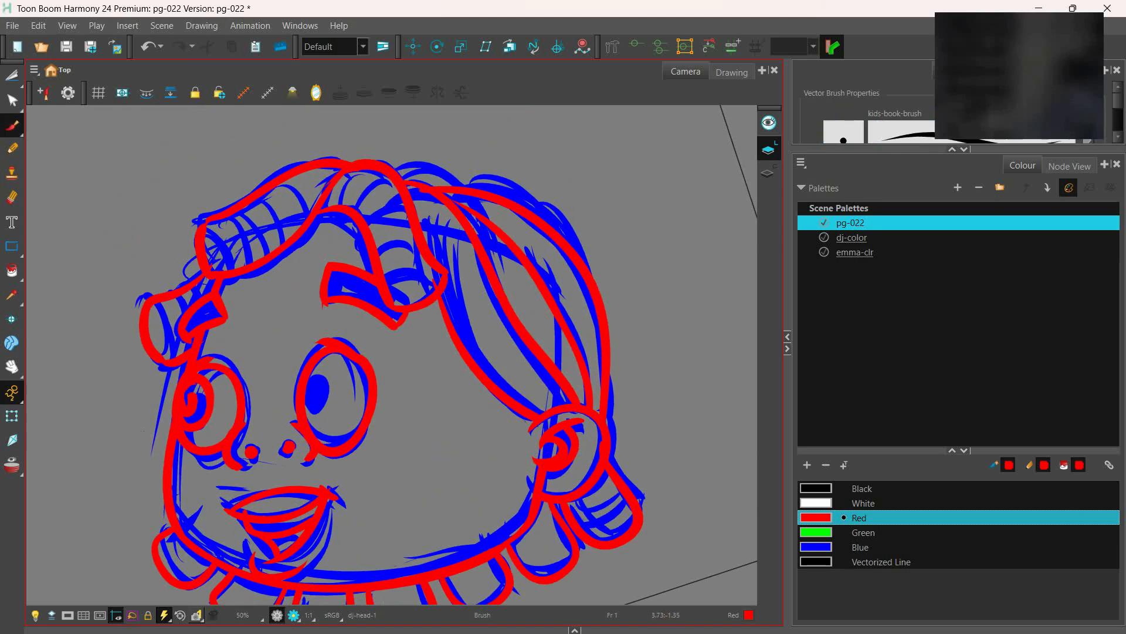
key("ctrl+z")
mouse_move(309, 423)
left_mouse_down()
mouse_move(331, 375)
mouse_move(316, 366)
left_mouse_up()
left_click_drag(318, 382, 292, 449)
Ink curved segment lines across the front and forehead twists and trim their overlapping ends
left_click_drag(193, 278, 213, 301)
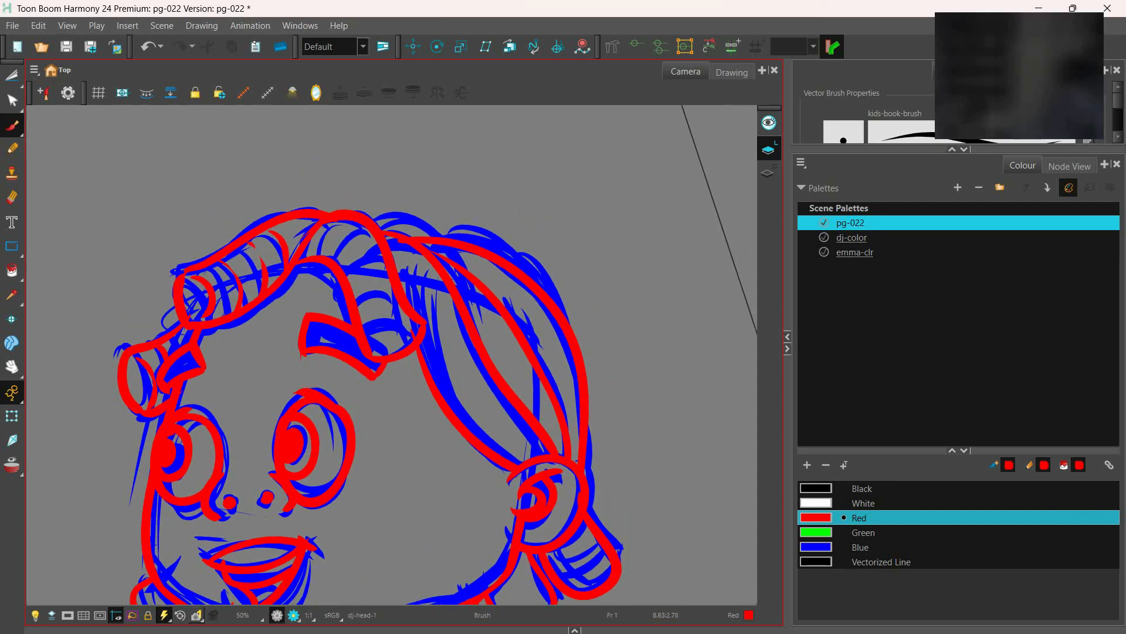
left_click_drag(361, 278, 385, 265)
key("alt+t")
left_click_drag(413, 335, 399, 339)
left_click_drag(394, 334, 402, 342)
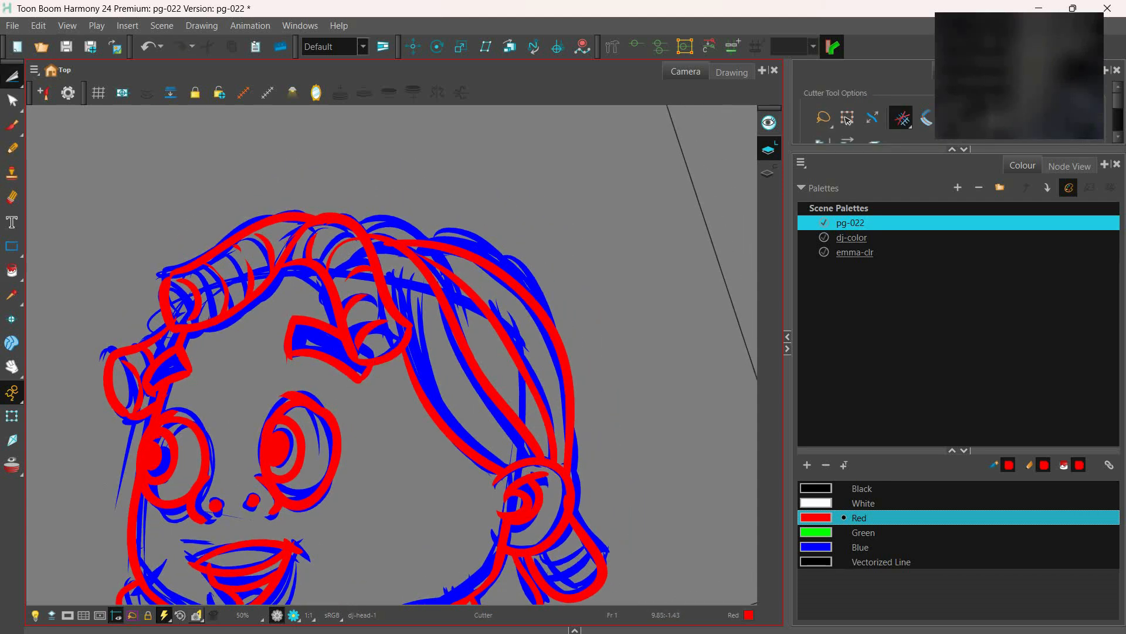
Ink curved segment lines across the long swept-back hair twists
key("alt+b")
left_click_drag(385, 280, 409, 268)
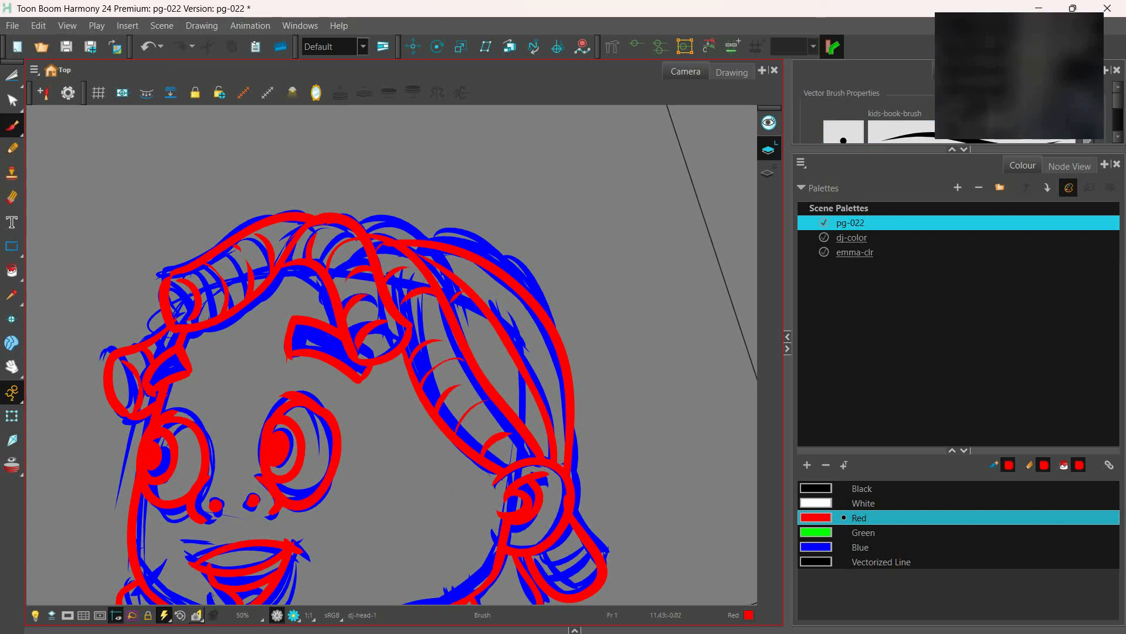
left_click_drag(457, 469, 487, 321)
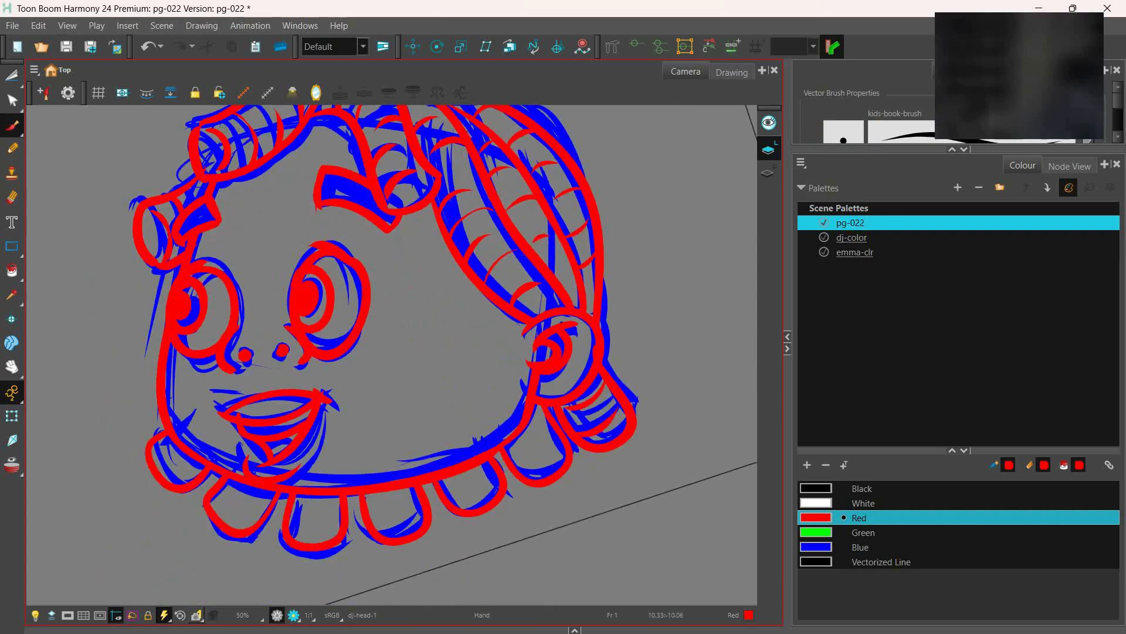
Make the dj layer visible again together with the dj-head_1 layer
left_click_drag(457, 410, 484, 303)
left_click(575, 630)
left_click(44, 592)
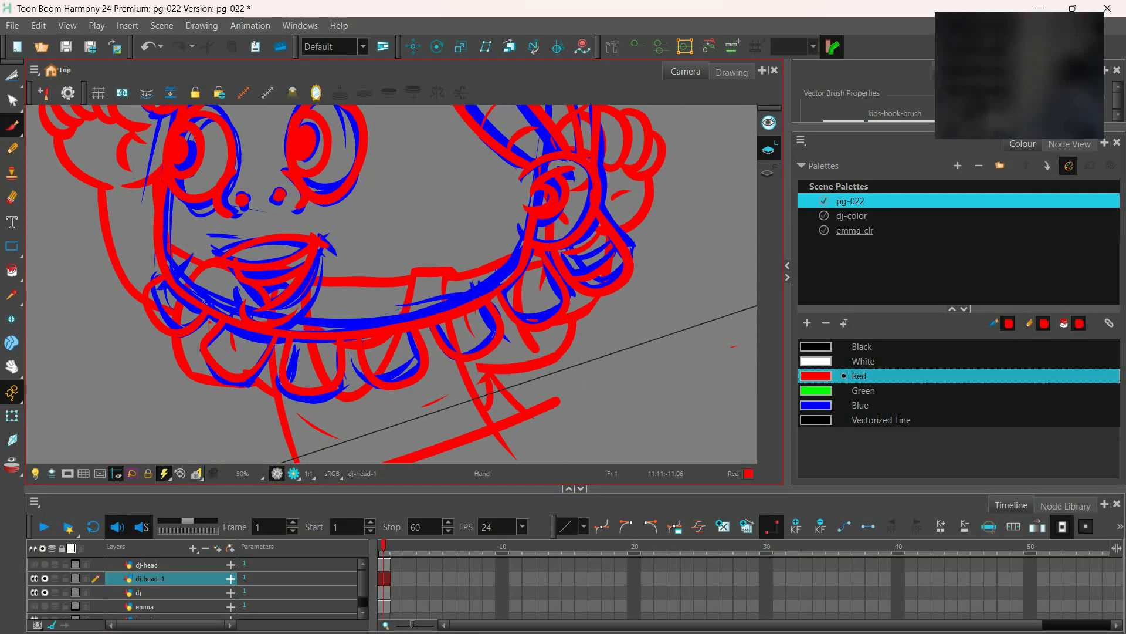
Hide the dj body layer and delete the blue rough sketch from the head drawing's colour art
left_click_drag(478, 252, 483, 347)
key("alt+s")
key("shift+m")
left_click_drag(703, 421, 648, 363)
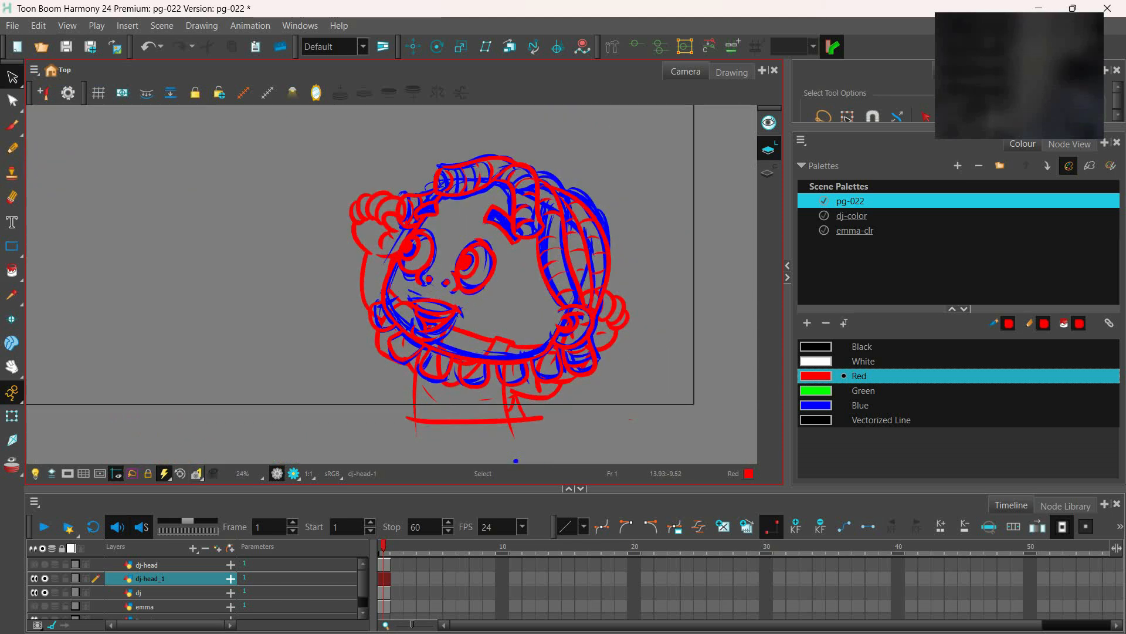
left_click(45, 593)
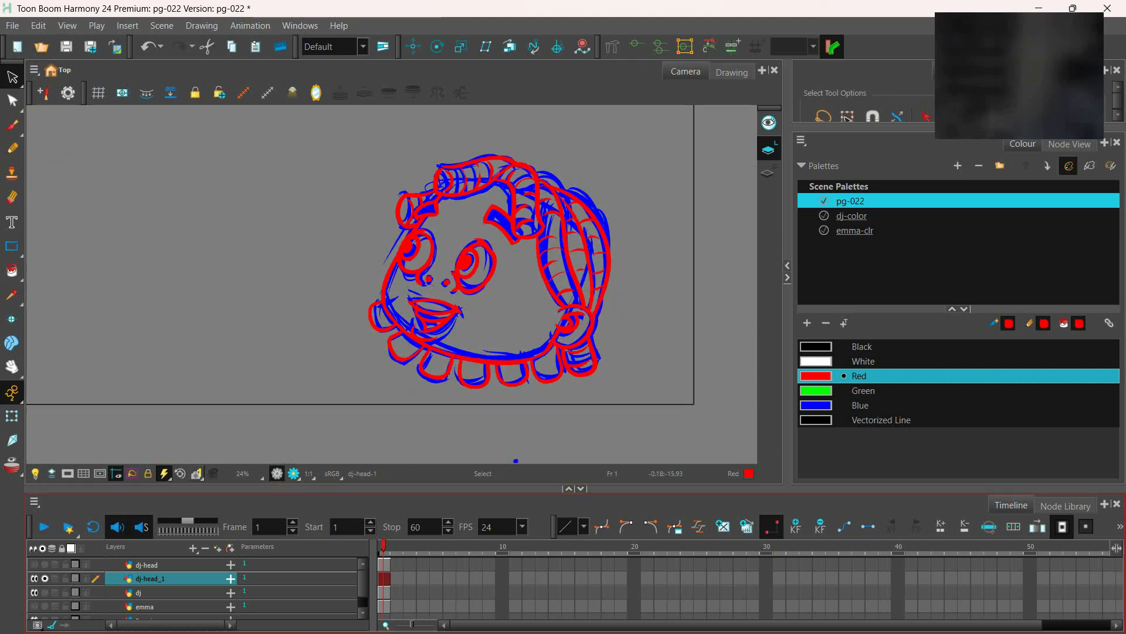
key("l")
key("ctrl+a")
key("Delete")
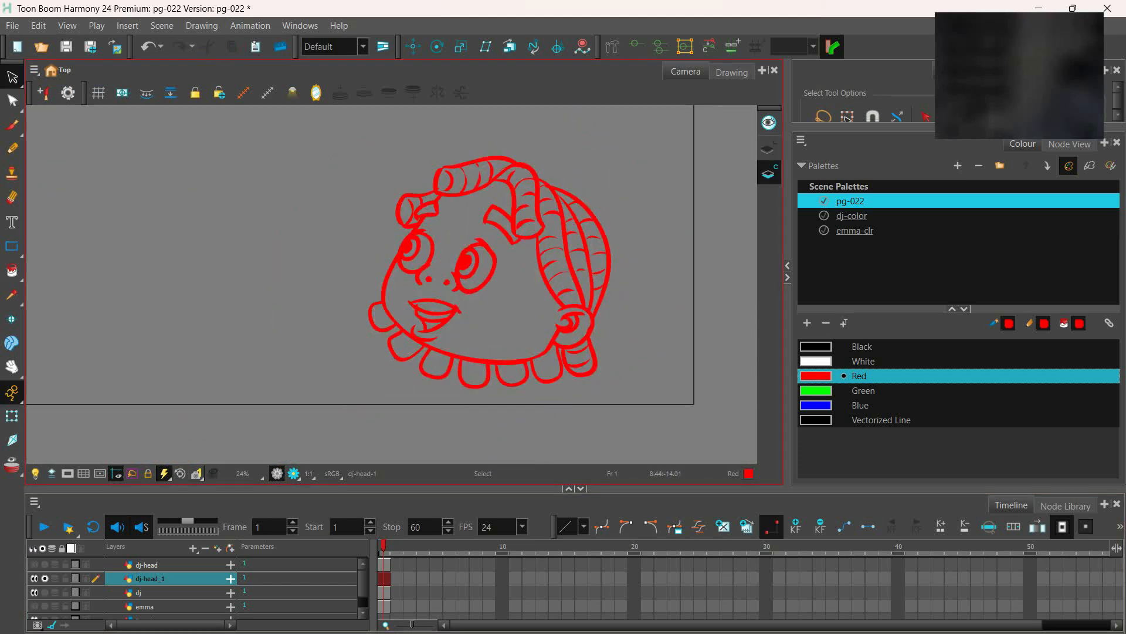
Fill dj's face with dj-skin and the upper lip with dj-lips from the dj-color palette
left_click(852, 216)
left_click(865, 361)
left_click(146, 93)
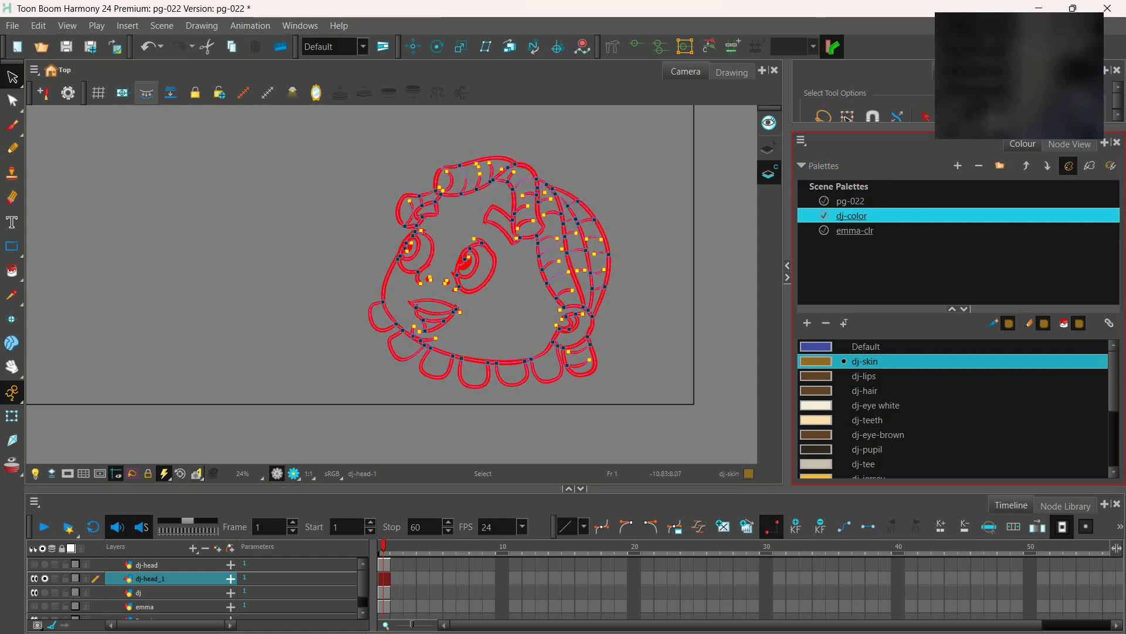
left_click(12, 271)
left_click(498, 311)
left_click(864, 376)
left_click(436, 306)
Fill the mouth interior with dj-mouth-inside and the teeth with dj-teeth
scroll(874, 405, "down", 3)
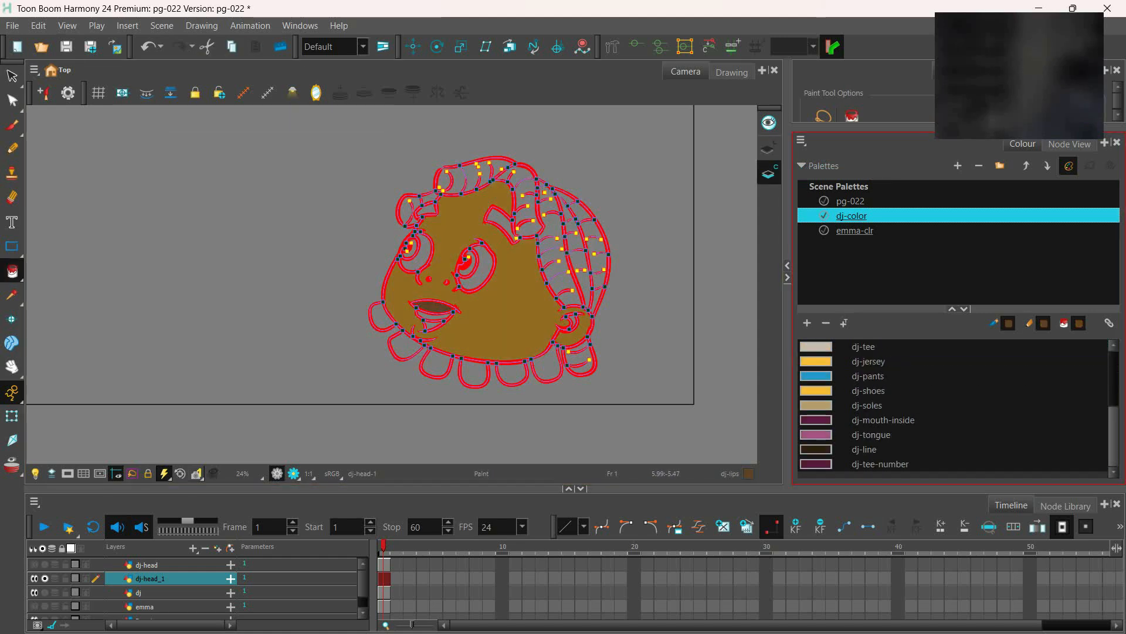
left_click(883, 421)
left_click(433, 325)
scroll(874, 405, "up", 2)
left_click(867, 361)
left_click(434, 317)
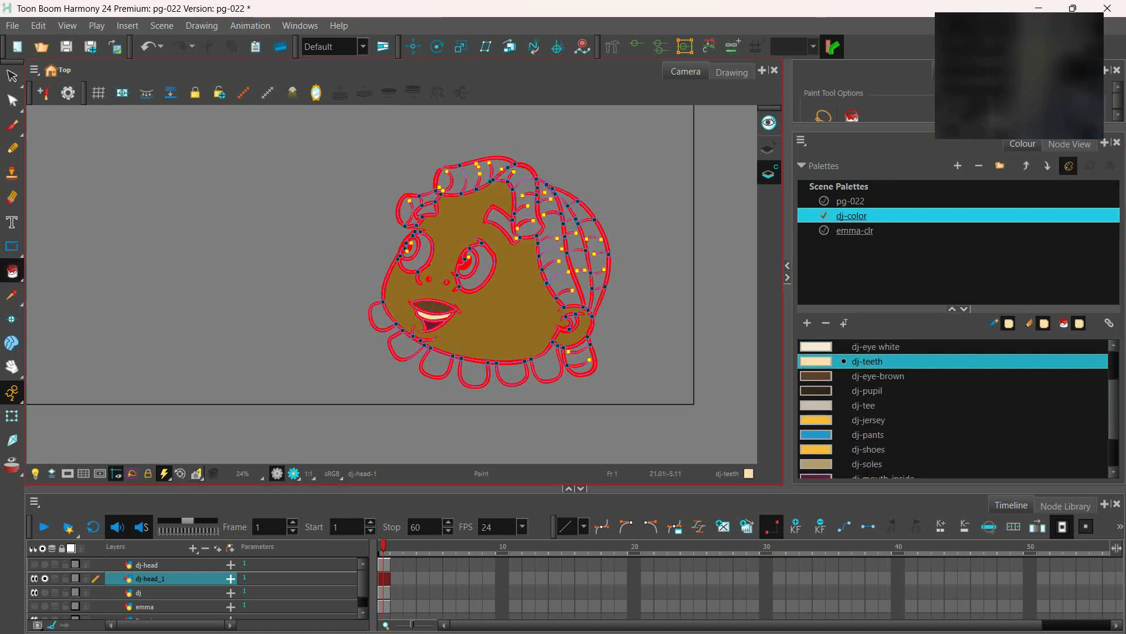
Fill both eyeballs with dj-eye white and both irises with dj-eye-brown
left_click(876, 347)
left_click(484, 269)
left_click(424, 255)
left_click(878, 376)
left_click(472, 267)
left_click(413, 250)
Fill all the hair twists and the eyebrow with dj-hair, and the inner ear with dj-skin
scroll(879, 405, "up", 1)
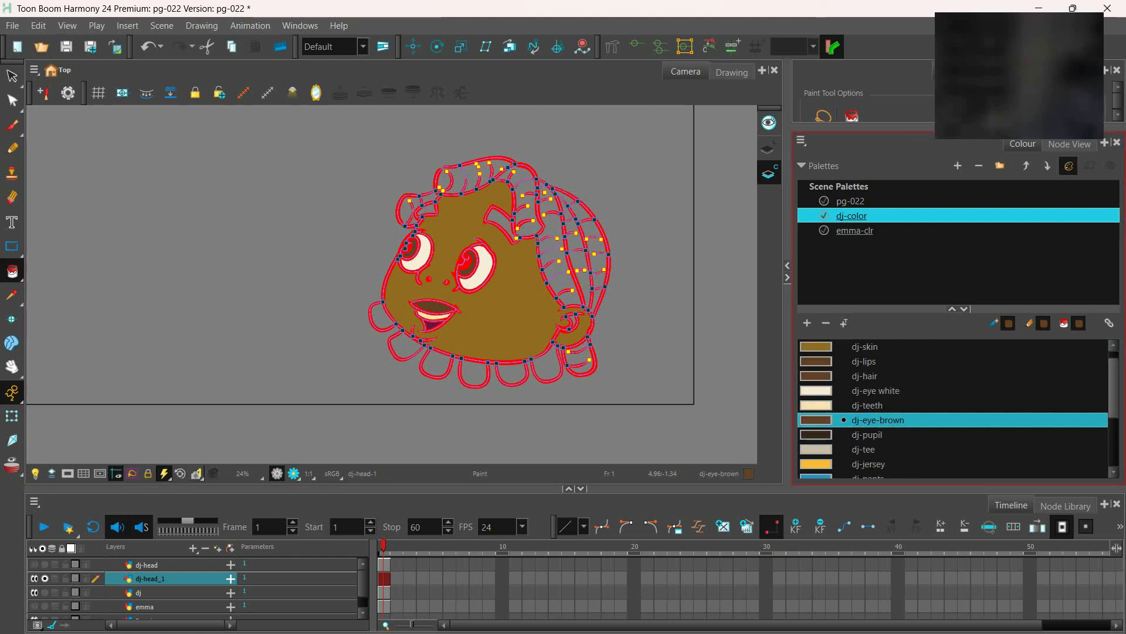
scroll(874, 405, "up", 1)
left_click(866, 390)
left_click_drag(525, 189, 663, 244)
left_click_drag(583, 356, 402, 345)
left_click(865, 362)
left_click(572, 322)
Recolour all of the head's line art with dj-line
key("l")
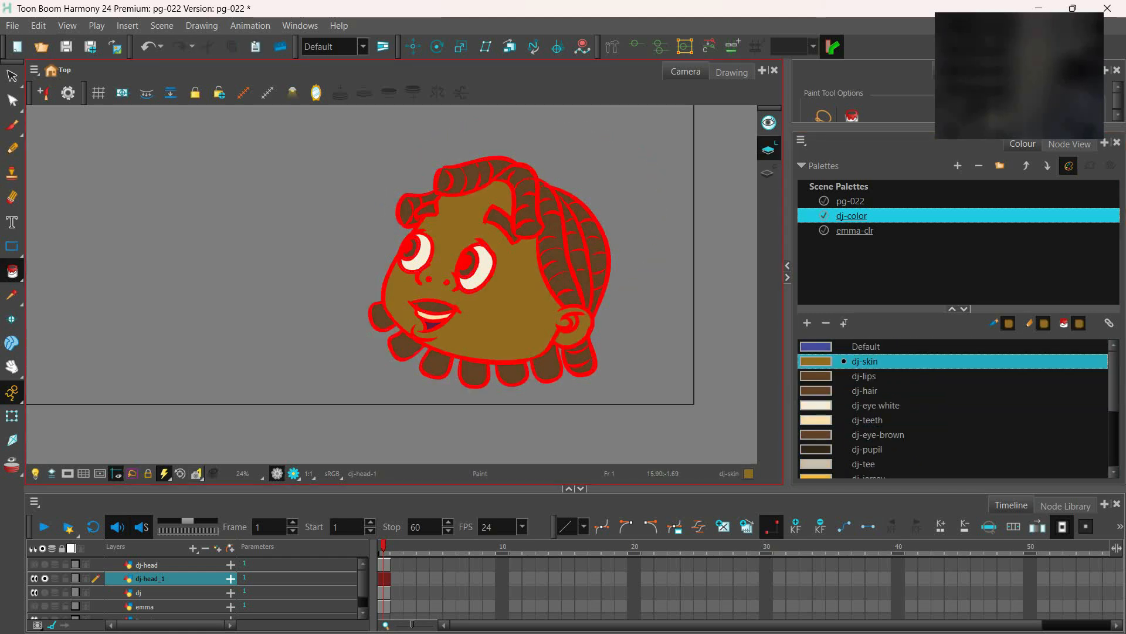
key("alt+s")
mouse_move(659, 221)
left_mouse_down()
mouse_move(422, 406)
mouse_move(657, 247)
left_mouse_up()
scroll(874, 404, "down", 3)
left_click(865, 450)
left_click(636, 449)
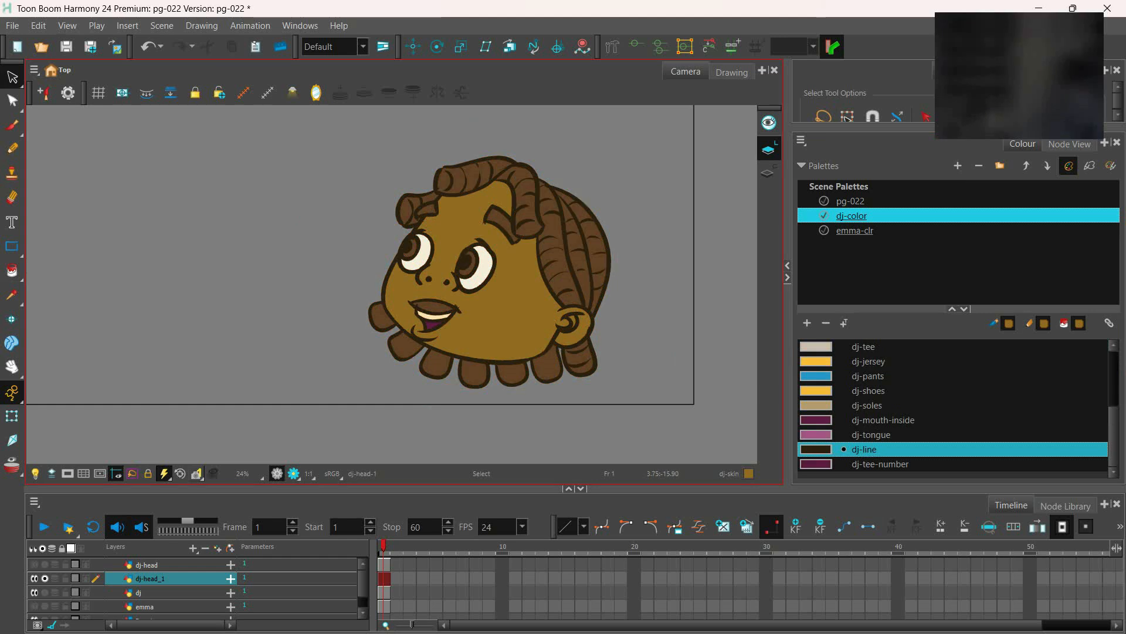
Try to cover the stray line tip at the eyebrow's inner end with a dj-skin brush stroke
key("alt+t")
scroll(567, 380, "up", 5)
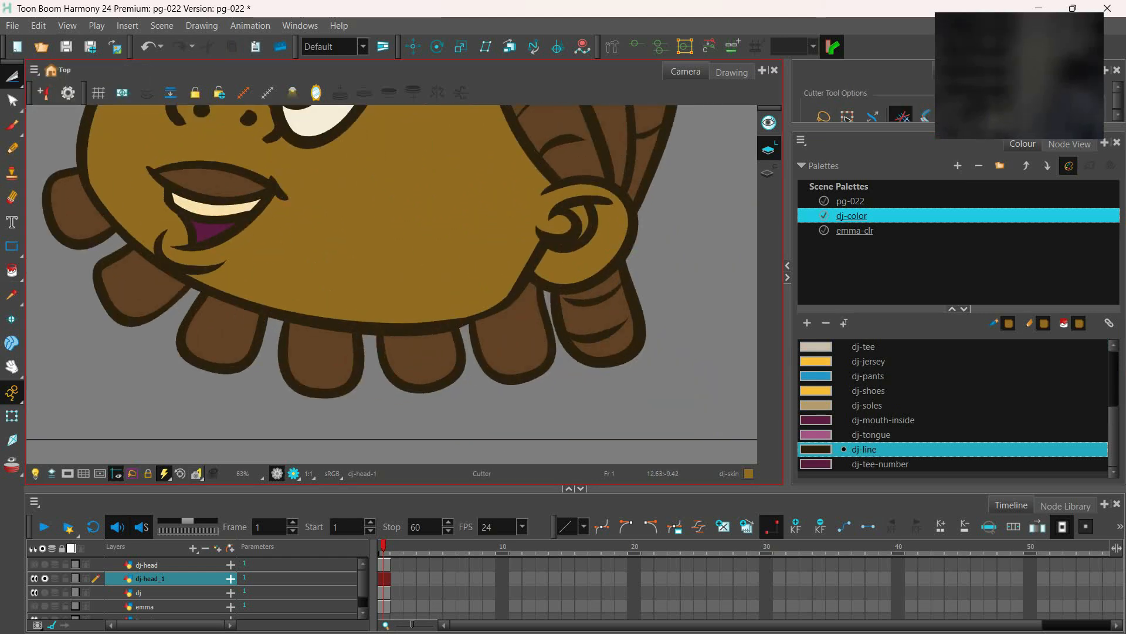
scroll(302, 179, "down", 3)
scroll(416, 239, "up", 5)
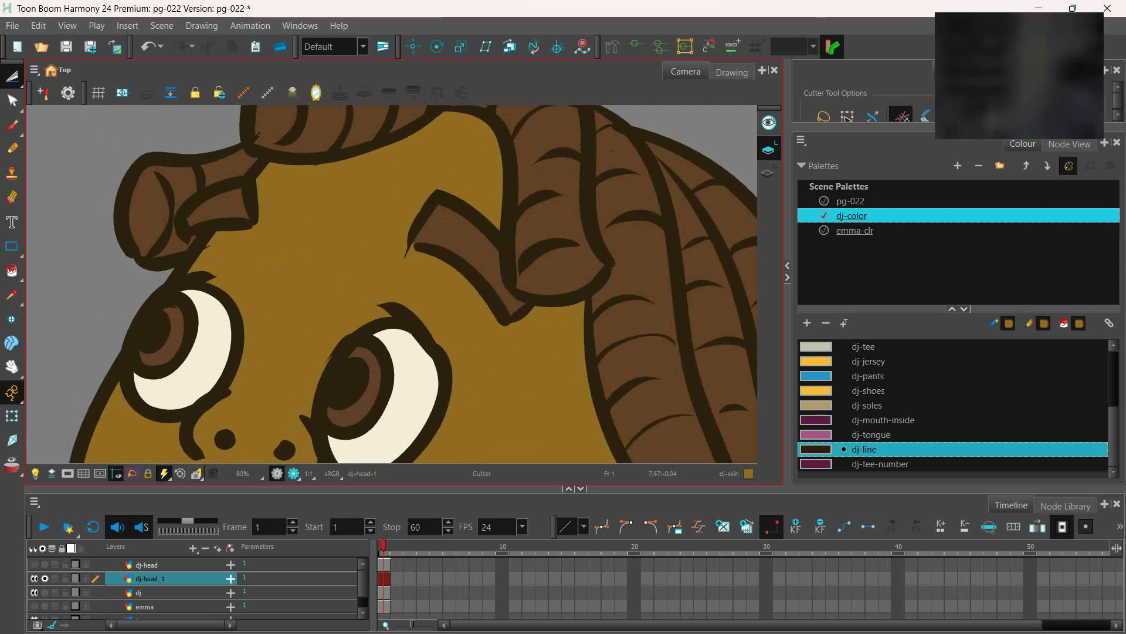
key("alt+b")
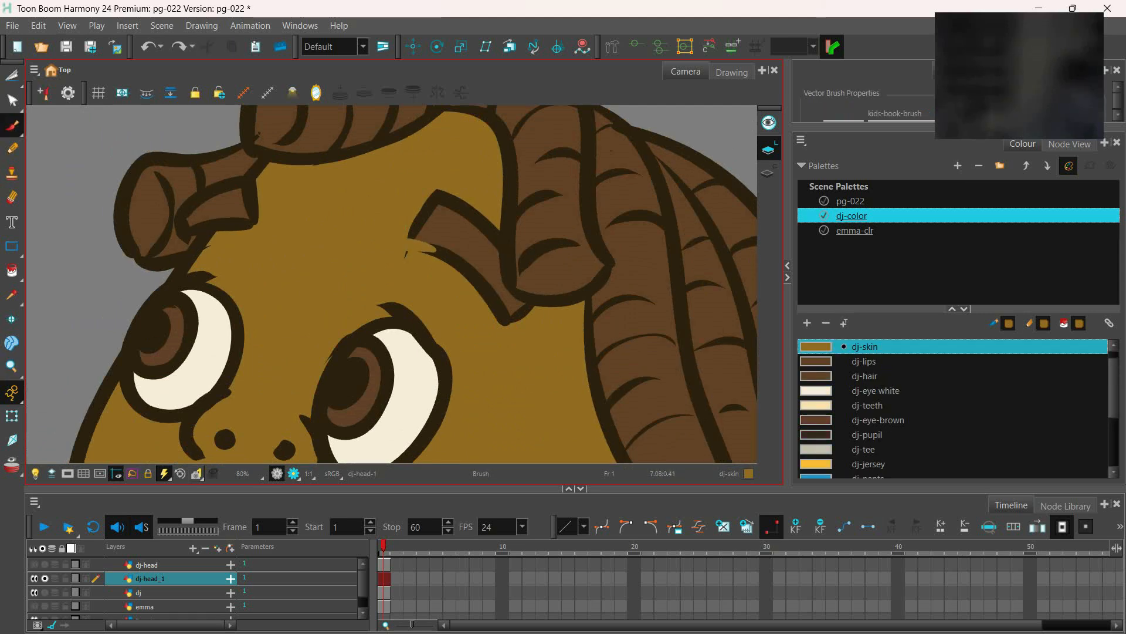
Redraw the outline at the eyebrow's inner corner in dj-line and trim the overshooting ends
scroll(915, 450, "down", 3)
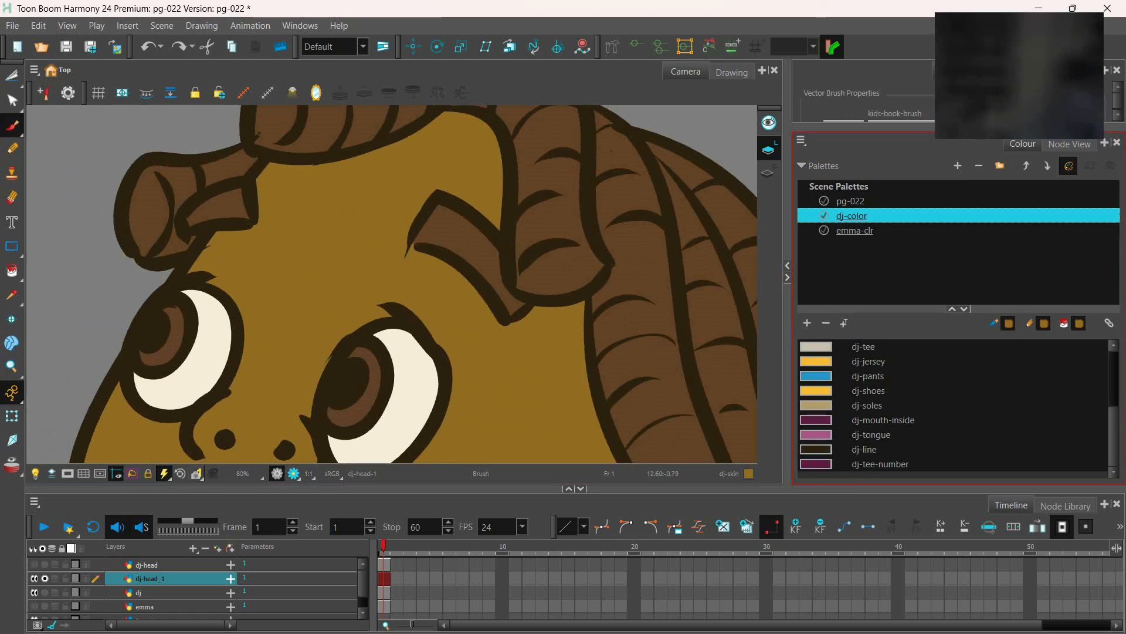
left_click(880, 449)
left_click_drag(419, 214, 403, 256)
key("ctrl+z")
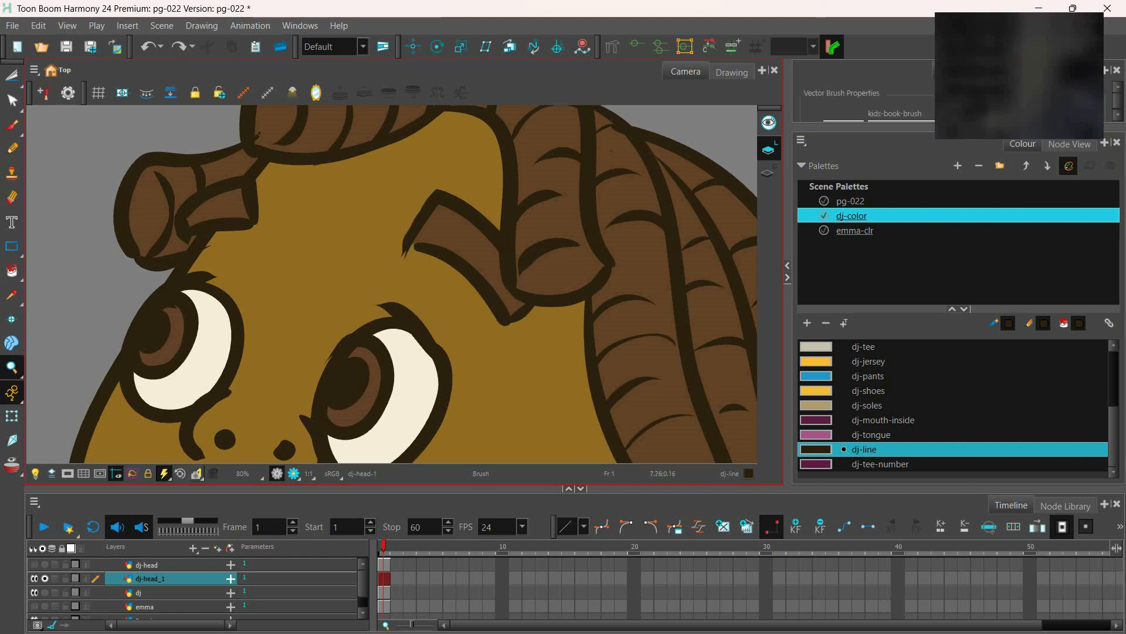
key("ctrl+z")
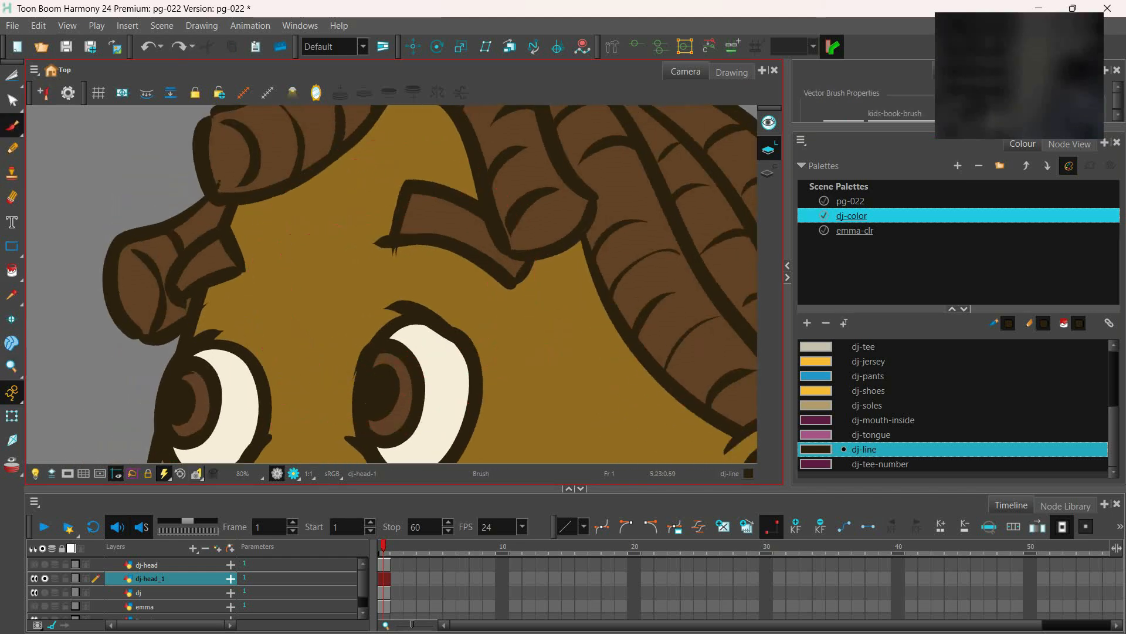
key("alt+t")
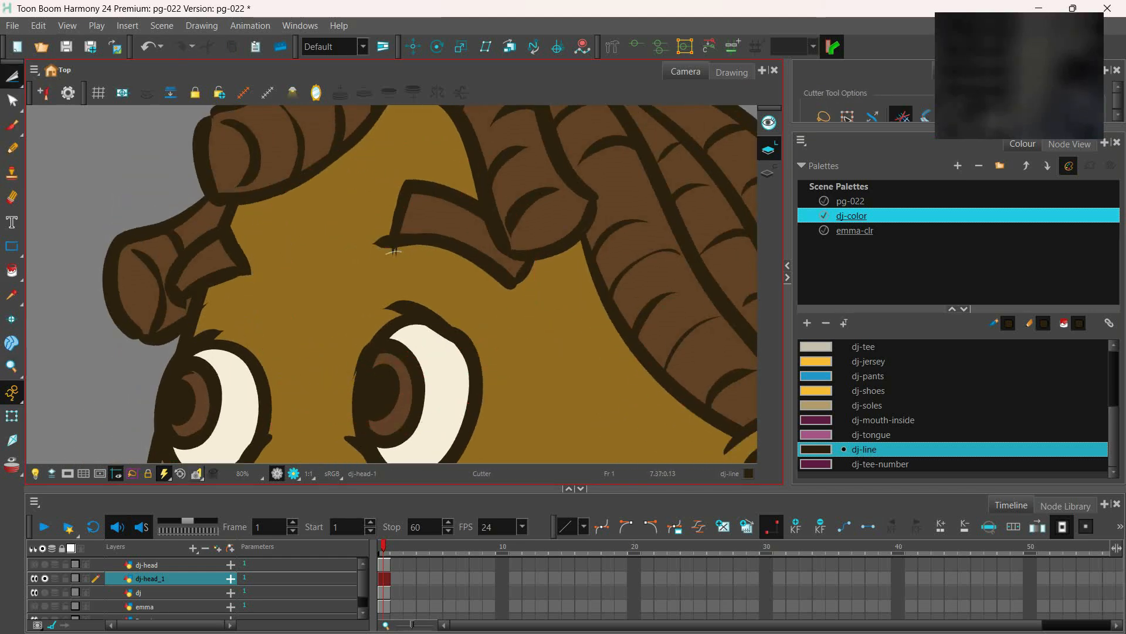
key("alt+b")
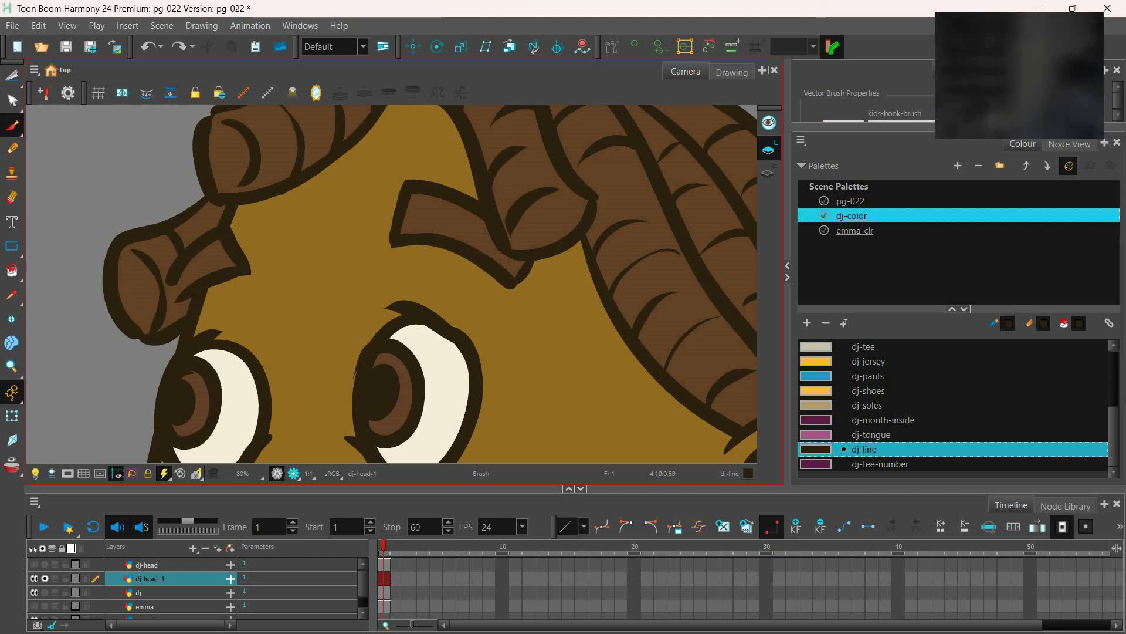
key("alt+t")
left_click_drag(563, 329, 574, 248)
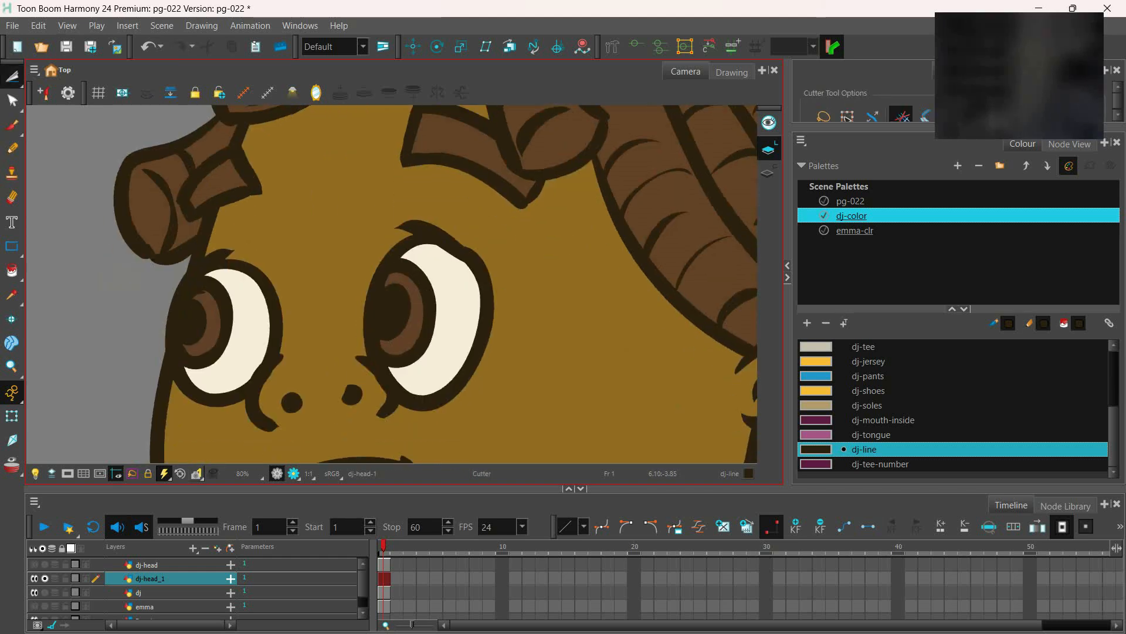
Show the dj body layer without the head and recolour all its line art with dj-line
scroll(365, 208, "down", 5)
left_click(45, 578)
left_click(44, 593)
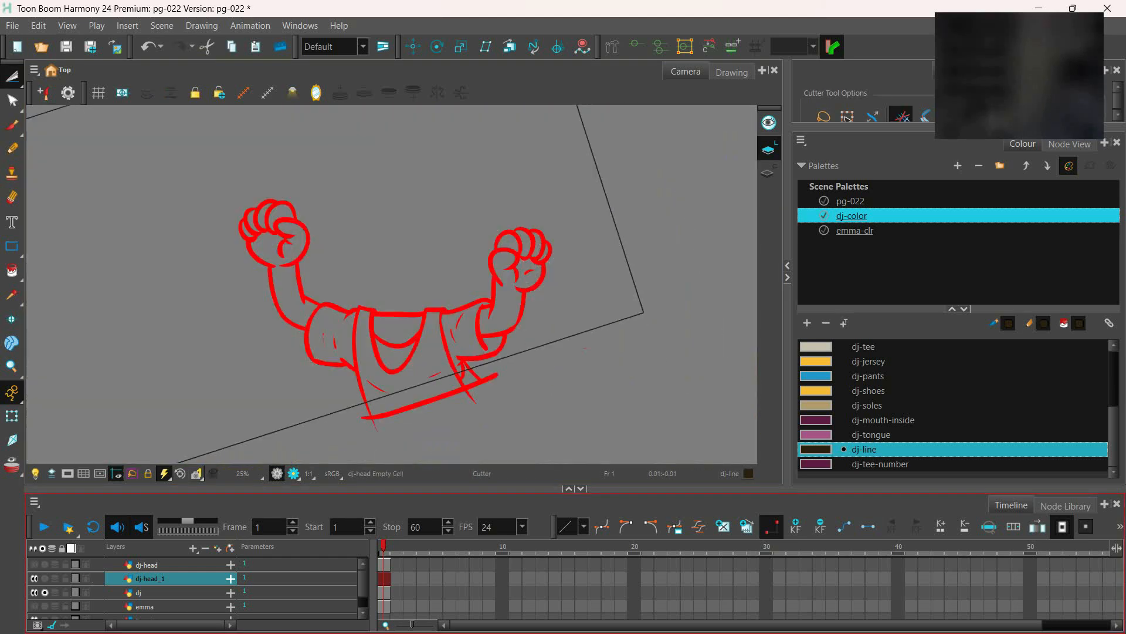
key("alt+s")
left_click(138, 592)
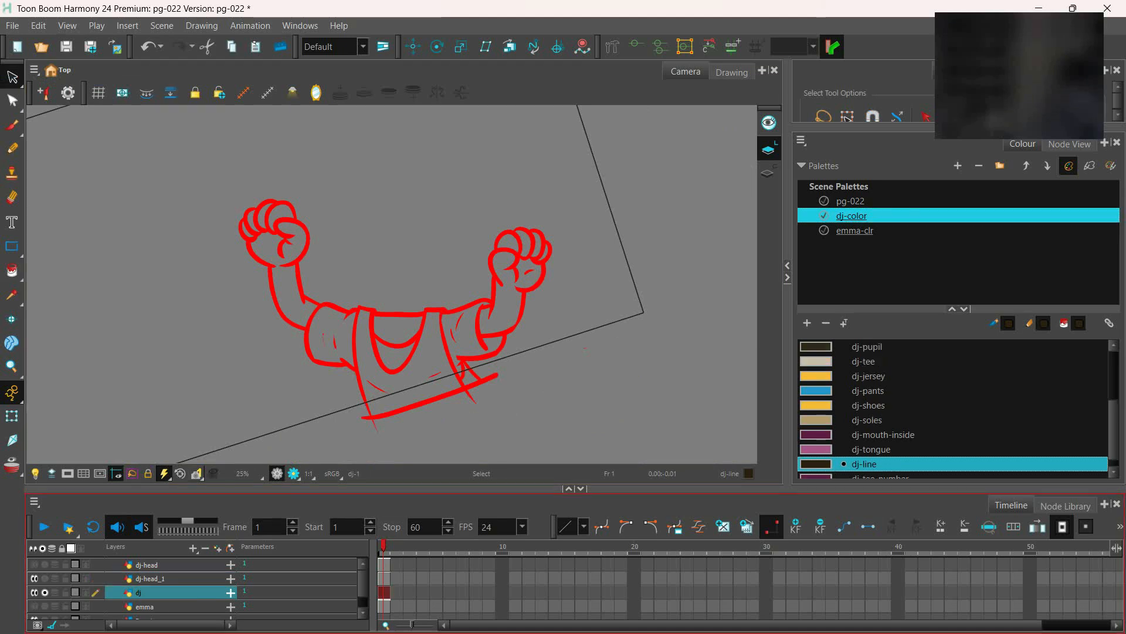
key("ctrl+a")
left_click(865, 464)
left_click(657, 412)
Fill the sleeves and the shirt area inside the jersey neckline with dj-tee
key("l")
left_click(146, 93)
scroll(864, 376, "up", 1)
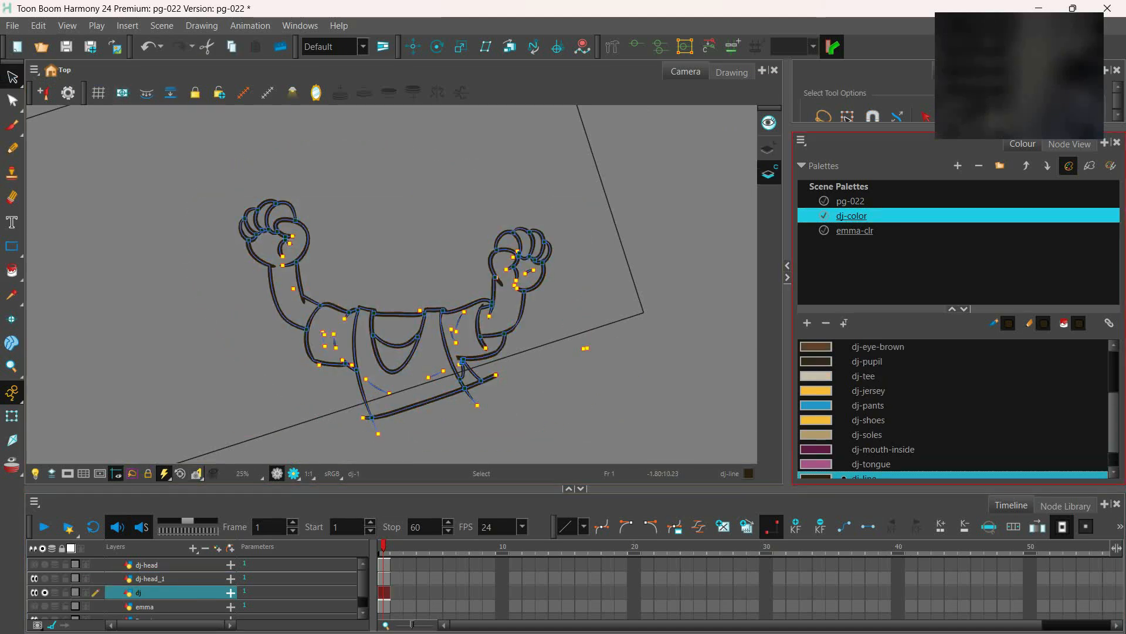
left_click(863, 376)
key("alt+i")
left_click(465, 337)
left_click(395, 356)
left_click(331, 339)
Fill dj's upper chest, both arms and both fists with dj-skin
scroll(866, 376, "up", 2)
left_click(864, 361)
left_click(399, 330)
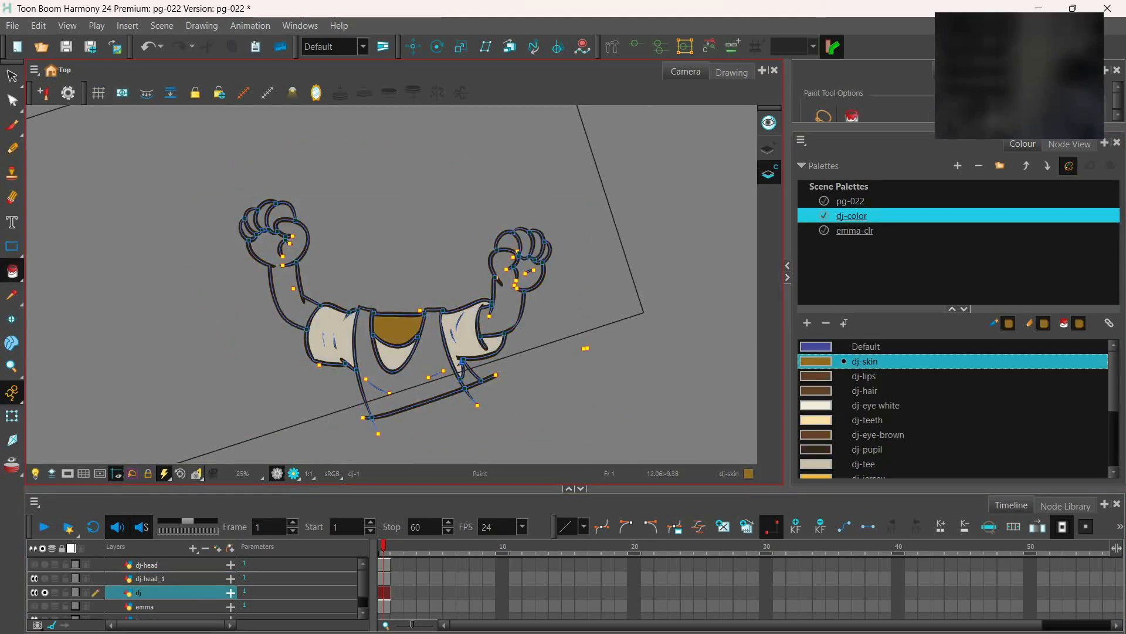
left_click_drag(502, 319, 544, 249)
left_click_drag(291, 305, 247, 226)
Fill the jersey's front and side areas with dj-jersey
scroll(866, 399, "down", 1)
left_click(869, 435)
left_click_drag(473, 376, 427, 383)
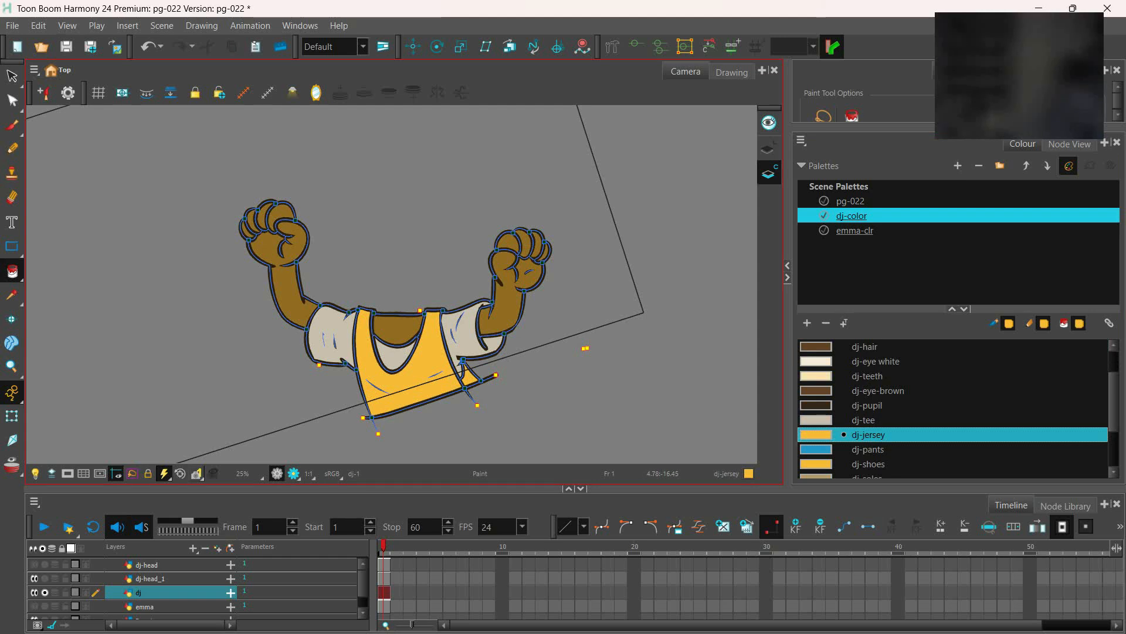
Show the head layer together with the body and move the head slightly upward
left_click(44, 579)
left_click(11, 76)
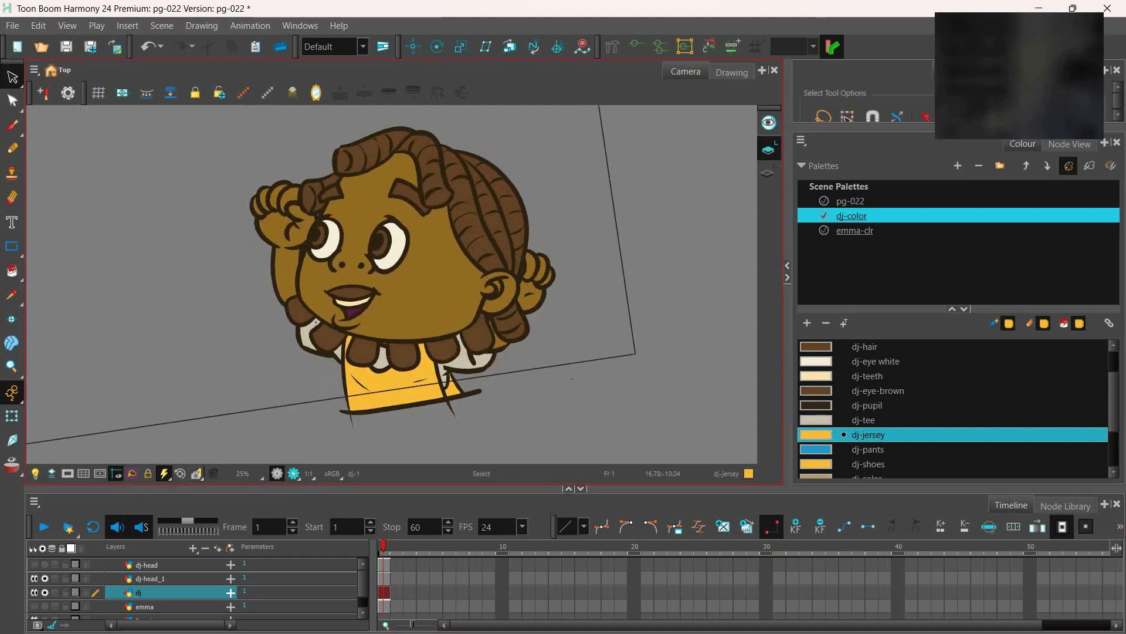
left_click(44, 579)
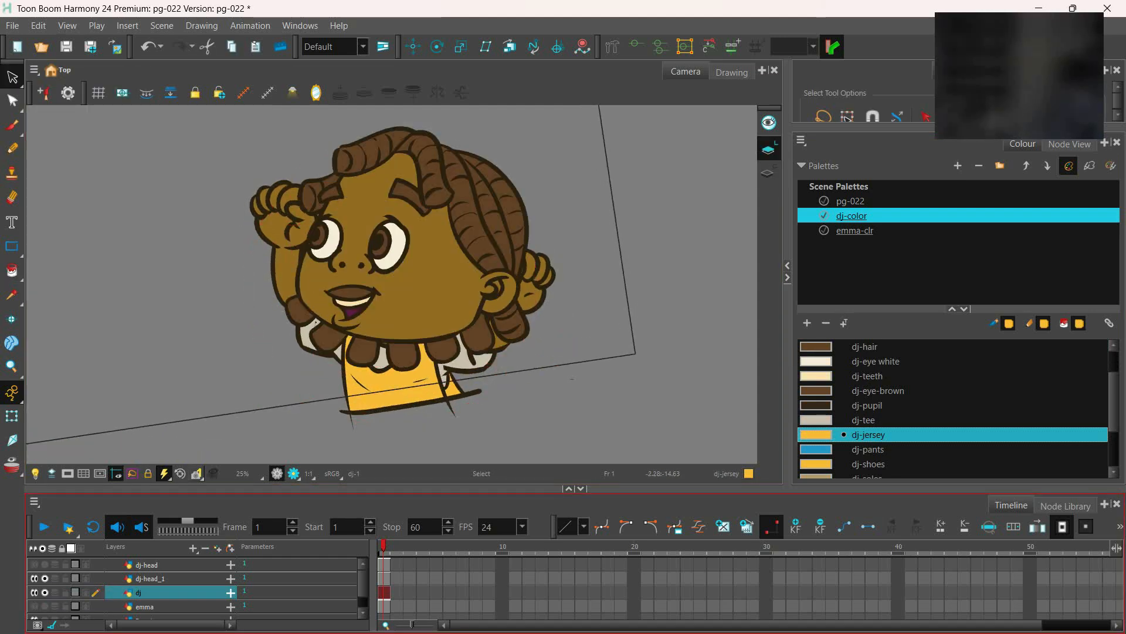
left_click(44, 579)
left_click(12, 392)
left_click(66, 424)
left_click(12, 416)
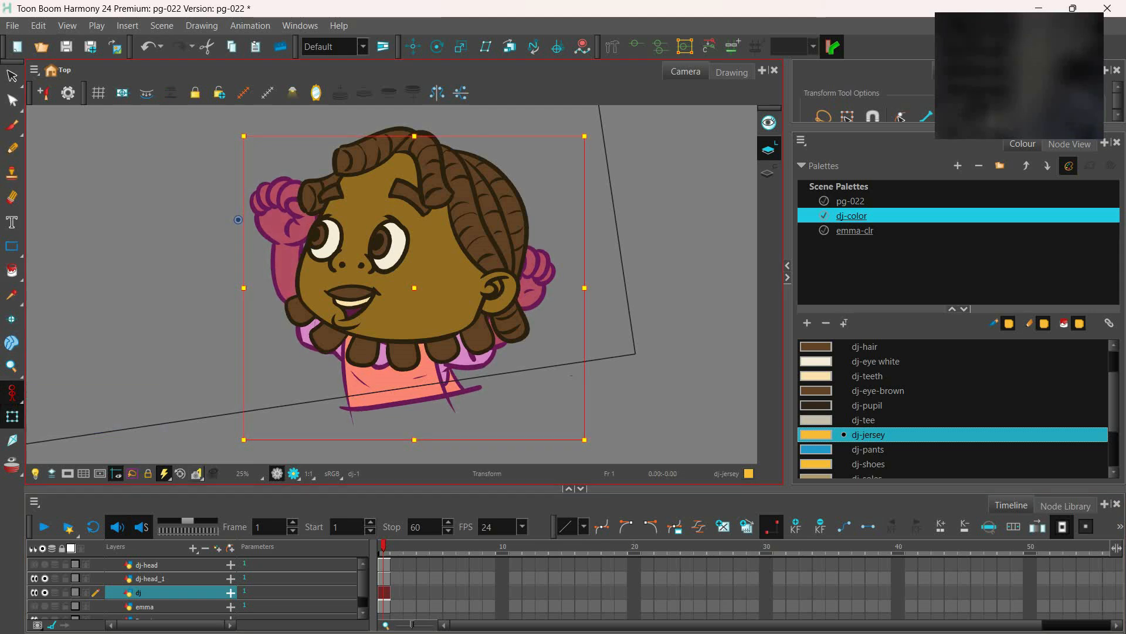
left_click_drag(428, 332, 430, 317)
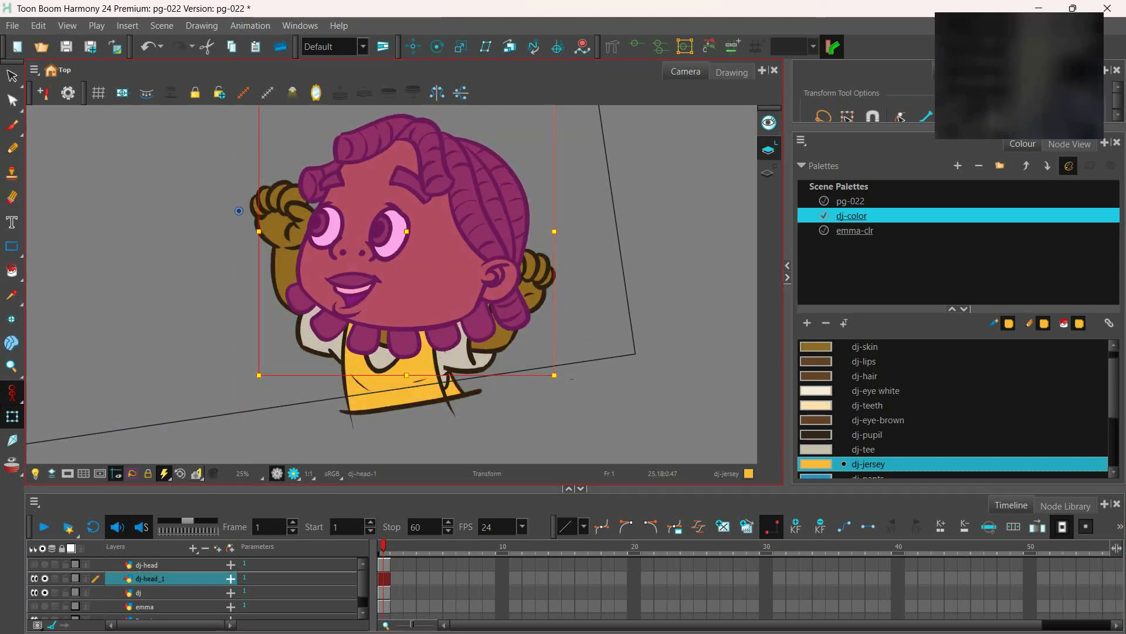
Remove the outlines of the hair twists hanging below dj's jaw on the dj-head_1 layer
left_click(12, 76)
mouse_move(150, 578)
left_mouse_down()
mouse_move(150, 599)
mouse_move(150, 572)
left_mouse_up()
left_click_drag(292, 284, 334, 327)
mouse_move(460, 335)
left_mouse_down()
mouse_move(284, 358)
mouse_move(292, 284)
left_mouse_up()
left_click_drag(406, 338, 459, 333)
Delete the leftover brown fills of the hair twists hanging below dj's jaw
left_click(444, 338)
key("Delete")
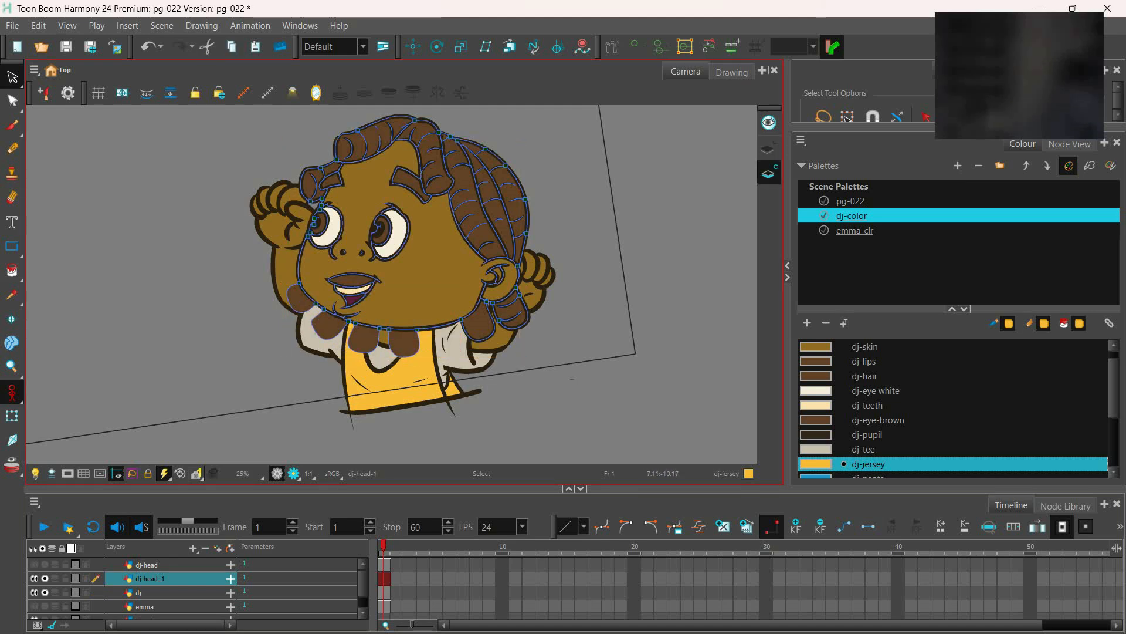
left_click(405, 343)
key("Delete")
left_click(363, 340)
key("Delete")
left_click(329, 326)
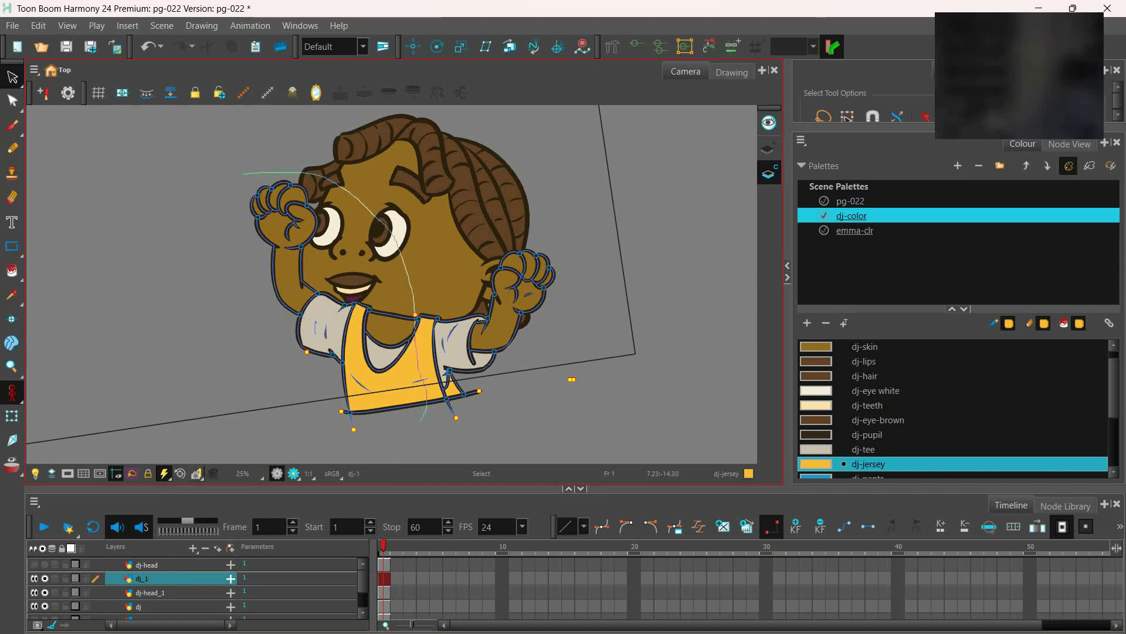
Delete everything except the raised arm on the ear side from the dj_1 layer's colour and line art
left_click_drag(420, 420, 165, 140)
key("Delete")
key("l")
left_click_drag(424, 362, 396, 445)
key("Delete")
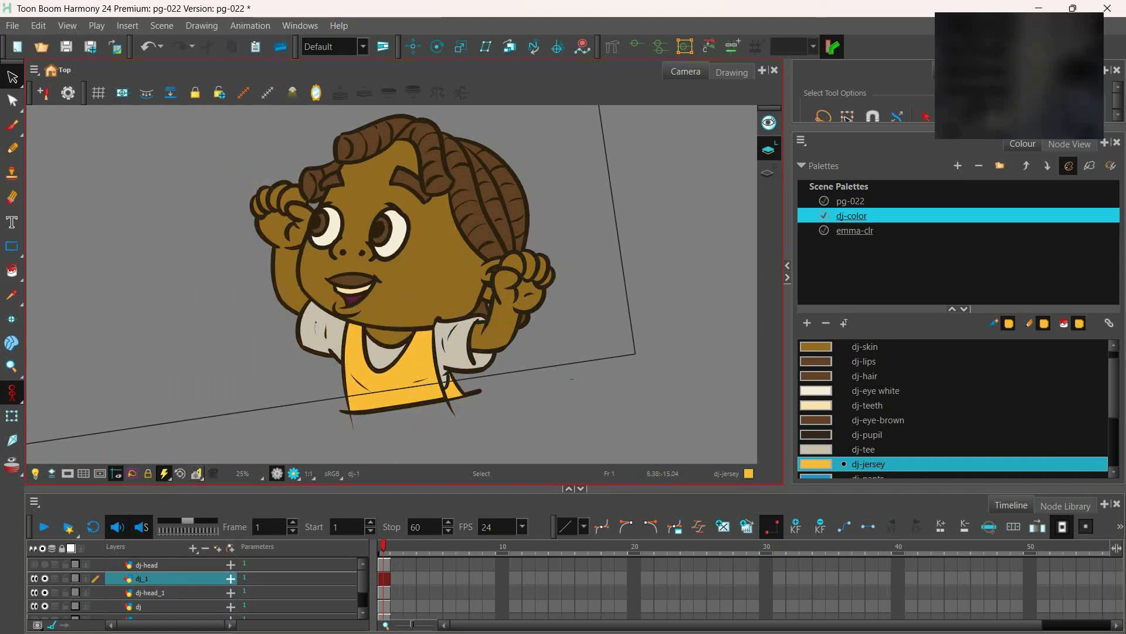
Clear the solo state of the layers, enable the emma layer and show it alone
key("1")
key("1")
left_click_drag(375, 282, 411, 284)
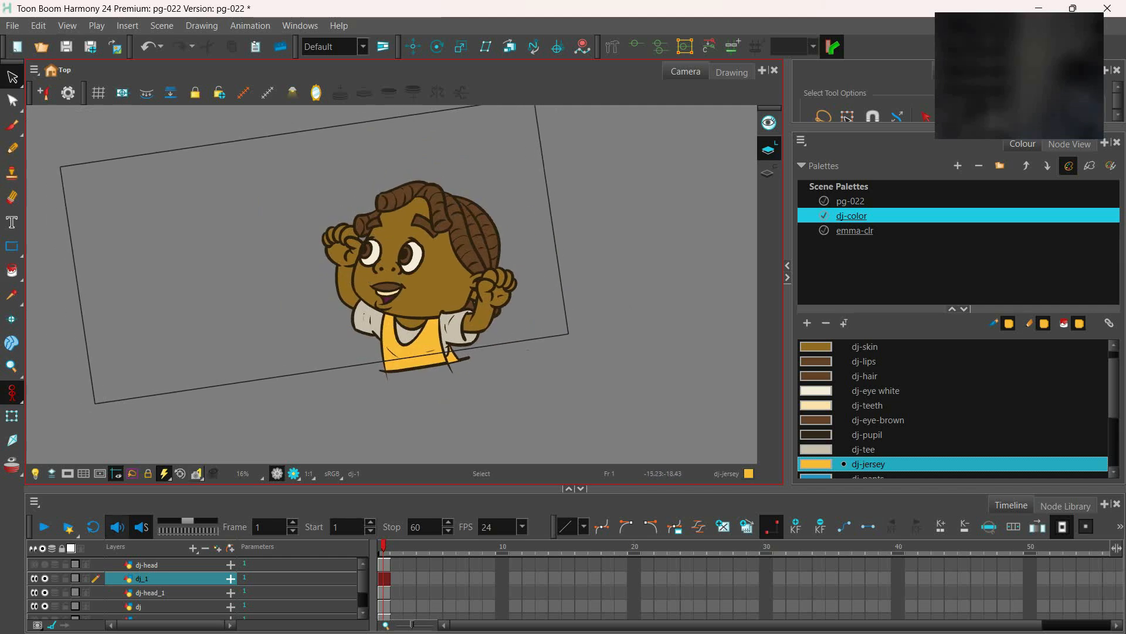
left_click(42, 548)
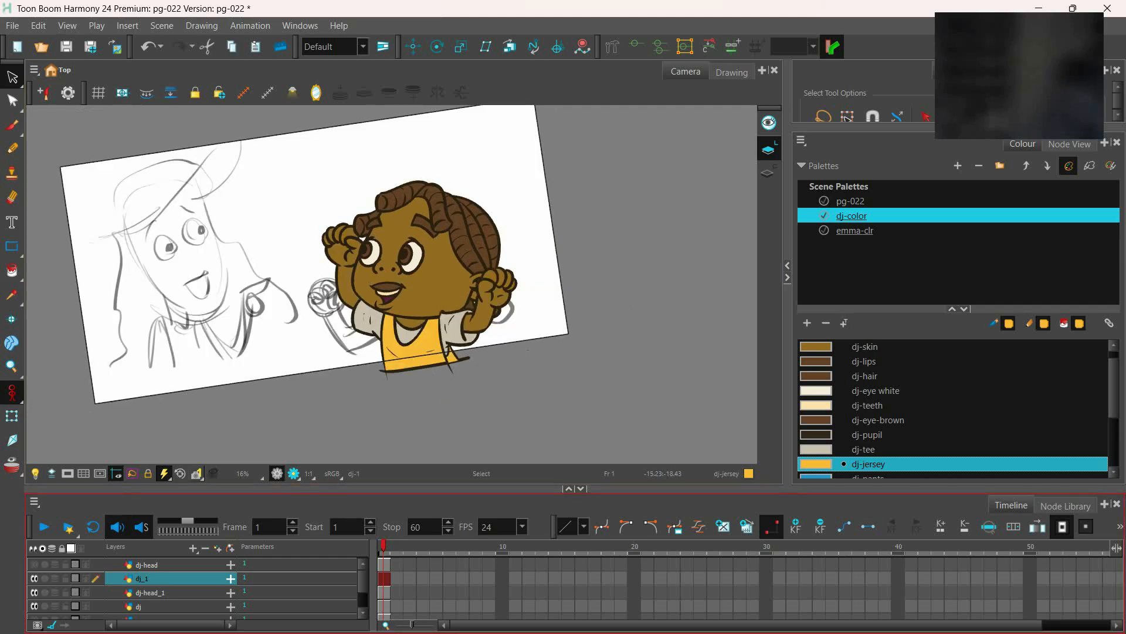
scroll(34, 591, "down", 2)
left_click(34, 593)
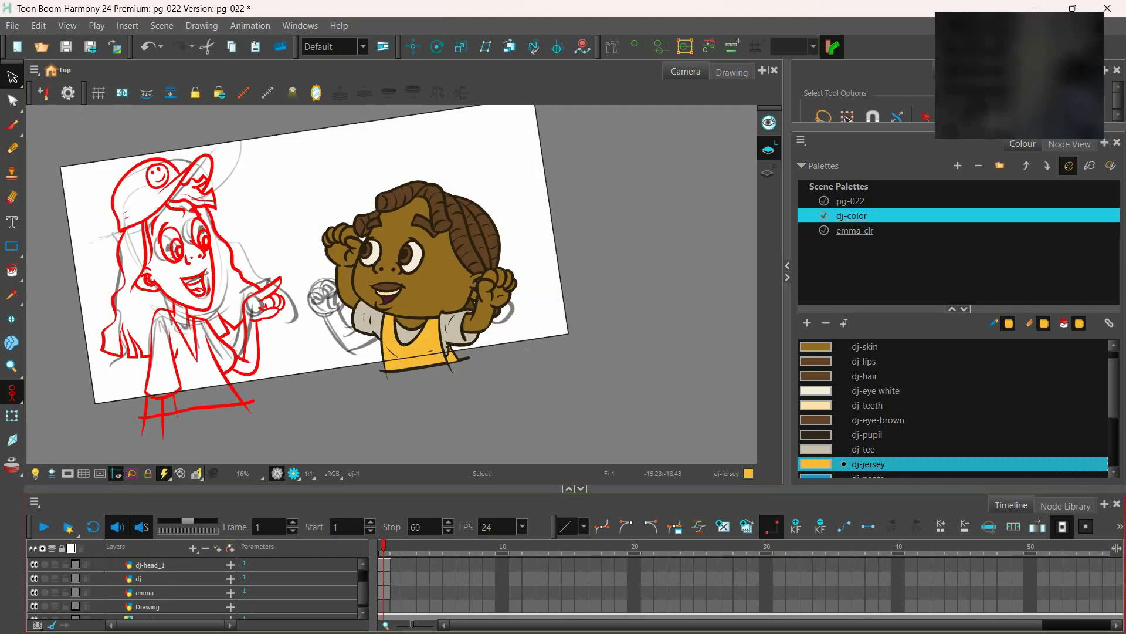
left_click(45, 593)
Add a colour named skin to the emma-clr palette with RGB values 213, 177, 121
left_click(854, 231)
left_click(807, 323)
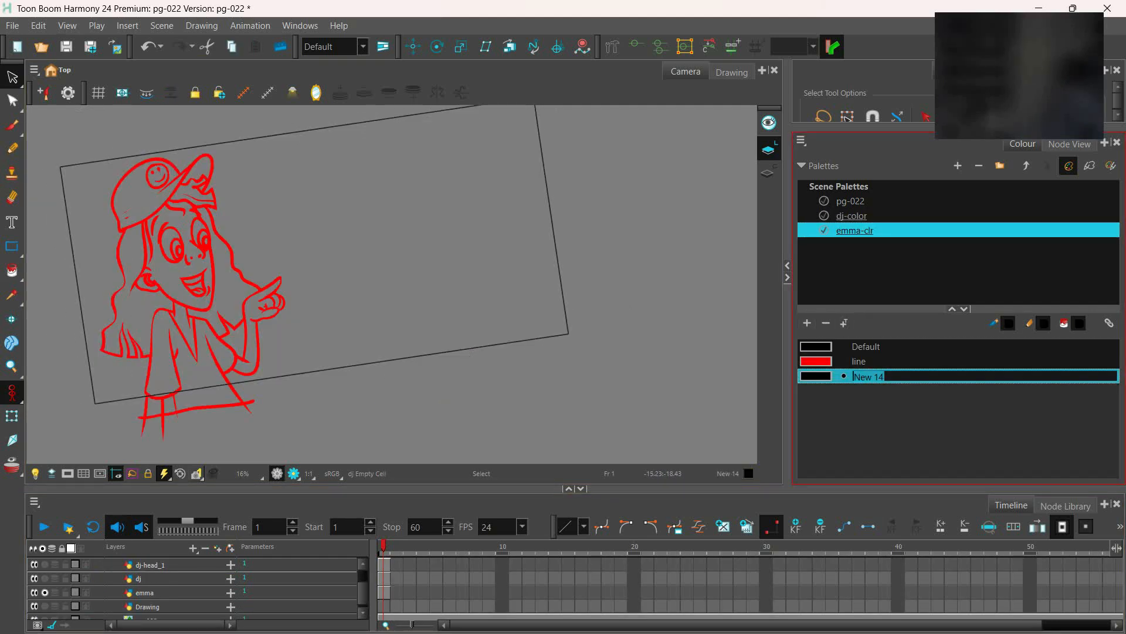
double_click(816, 376)
left_click(540, 317)
left_click(569, 568)
left_click(570, 547)
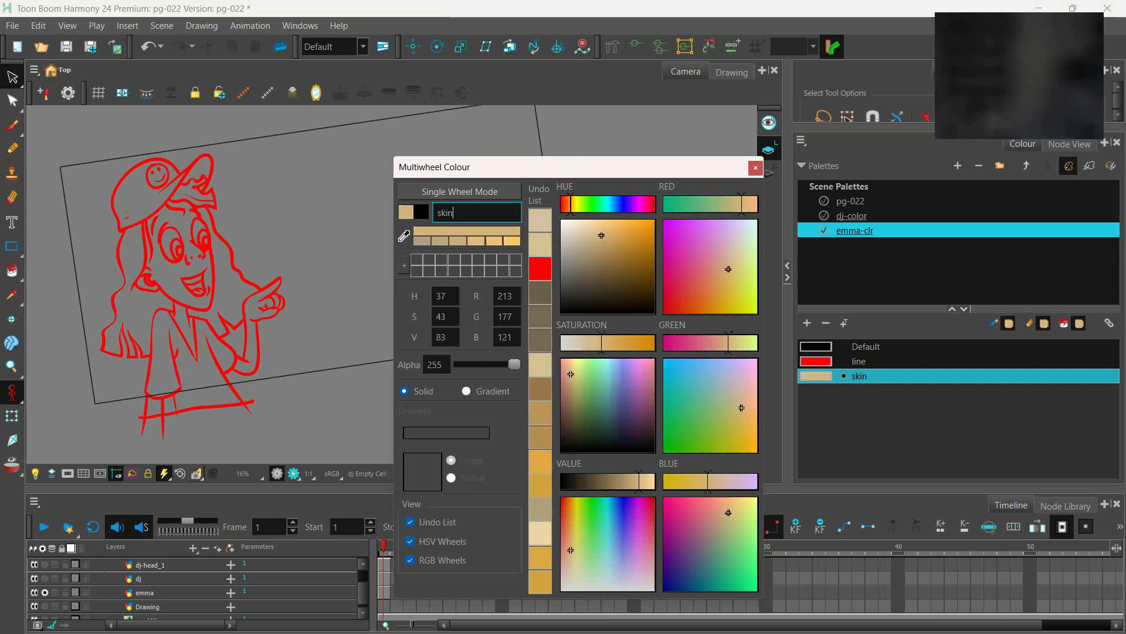
Change the skin colour in the emma-clr palette to RGB values 225, 169, 142
left_click(568, 547)
left_click(566, 556)
left_click(565, 369)
left_click(755, 167)
Add a blue colour named shirt to the emma-clr palette with RGB values 78, 100, 143
left_click(807, 322)
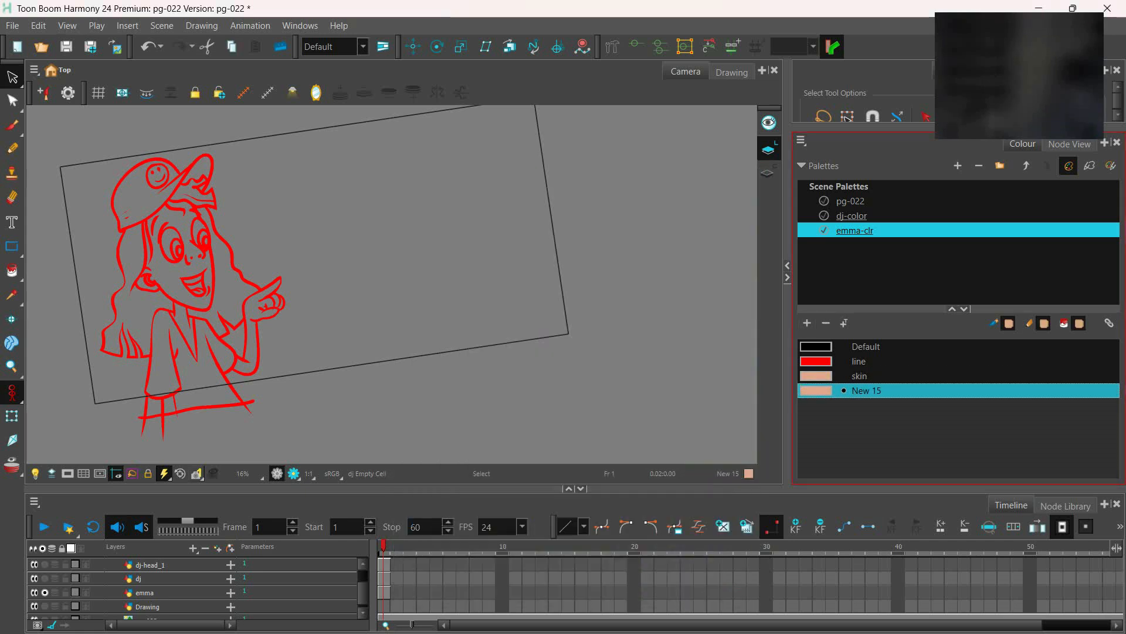
double_click(816, 390)
triple_click(463, 213)
type("shirt")
key("Return")
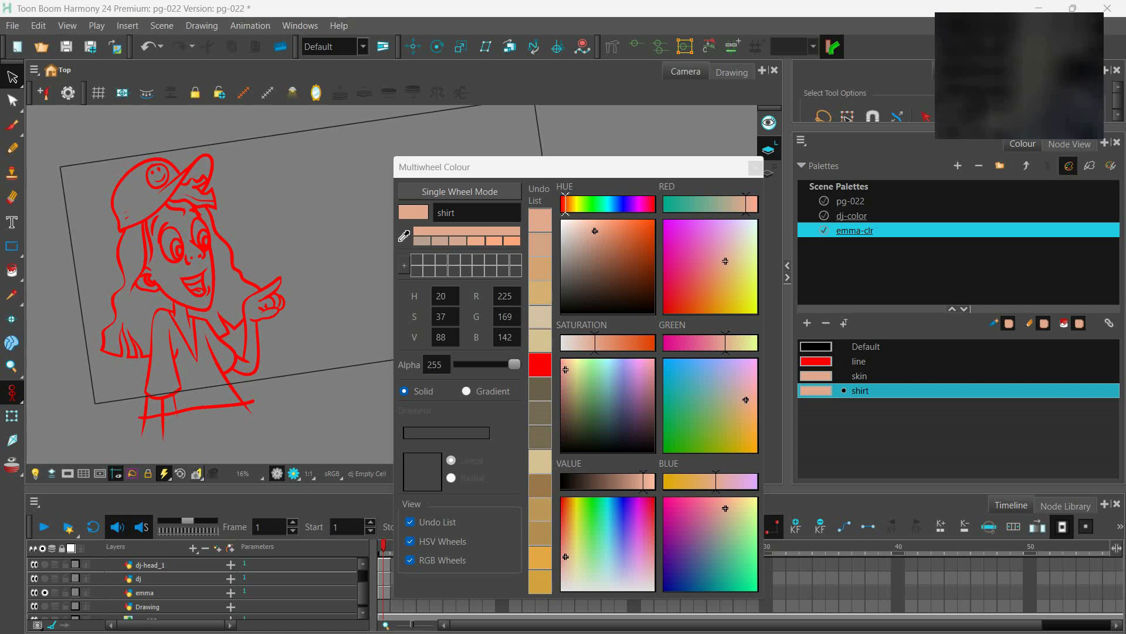
left_click(700, 562)
left_click(755, 167)
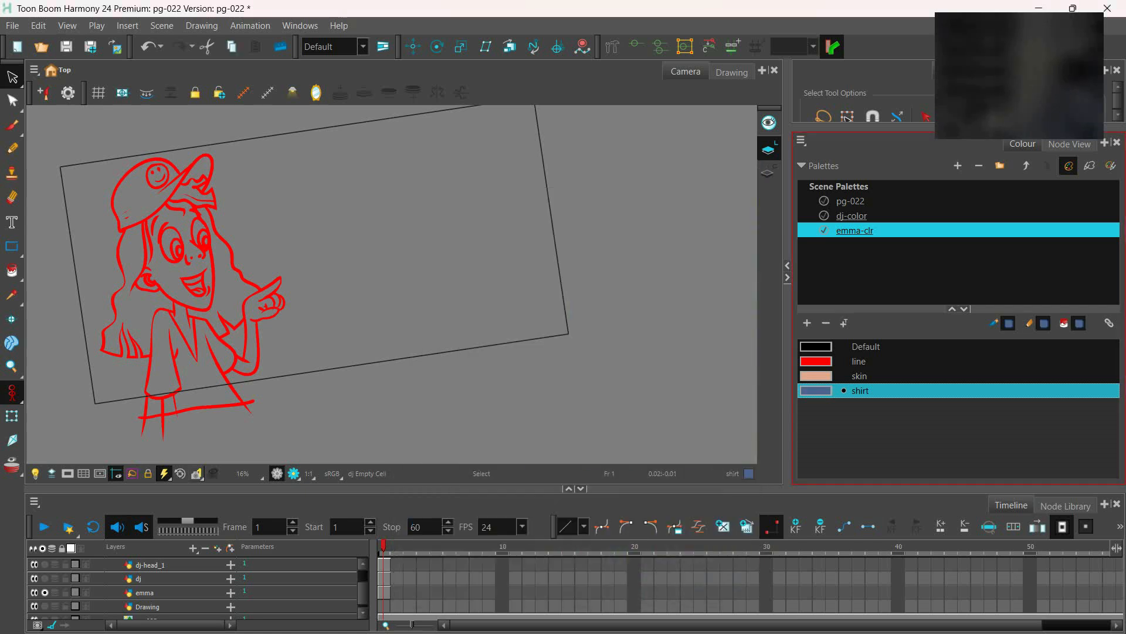
Add a brown colour named hair to the emma-clr palette with RGB values 112, 91, 50
left_click(808, 323)
double_click(817, 406)
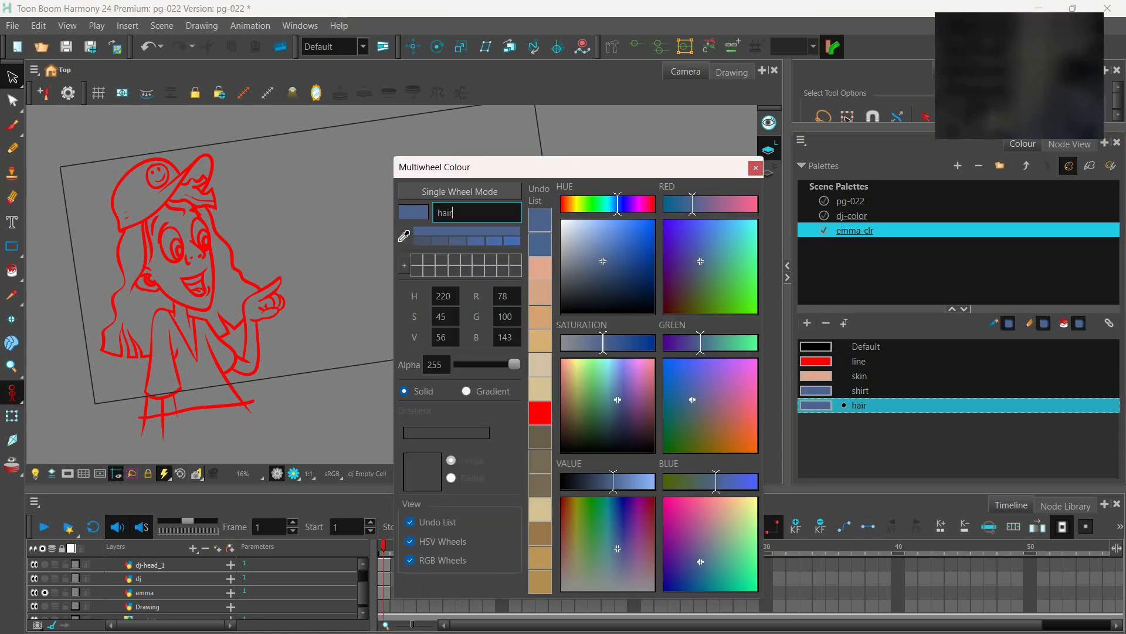
left_click(540, 461)
left_click(613, 271)
left_click(613, 276)
left_click_drag(612, 274, 612, 271)
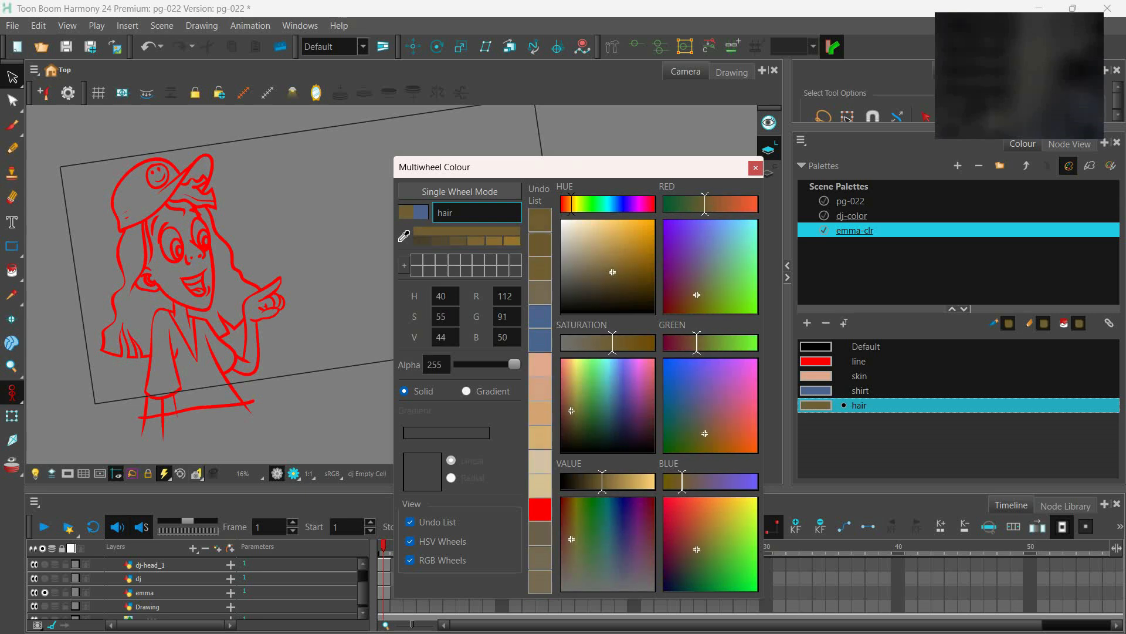
left_click(755, 168)
Add a cream colour named eye-white to the emma-clr palette with RGB values 253, 223, 175
left_click(807, 323)
double_click(869, 420)
type("eye-white")
key("Return")
double_click(816, 420)
left_click_drag(580, 226, 590, 221)
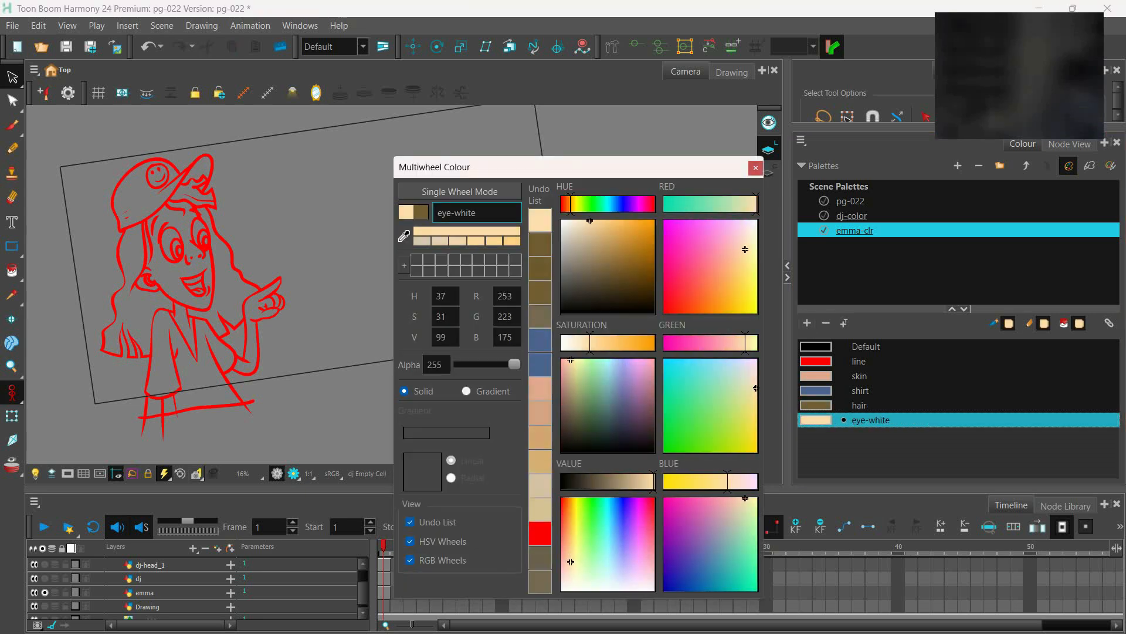
left_click(756, 167)
Add a medium brown colour named eye-clr to the emma-clr palette
left_click(808, 322)
double_click(869, 434)
type("eye-clr")
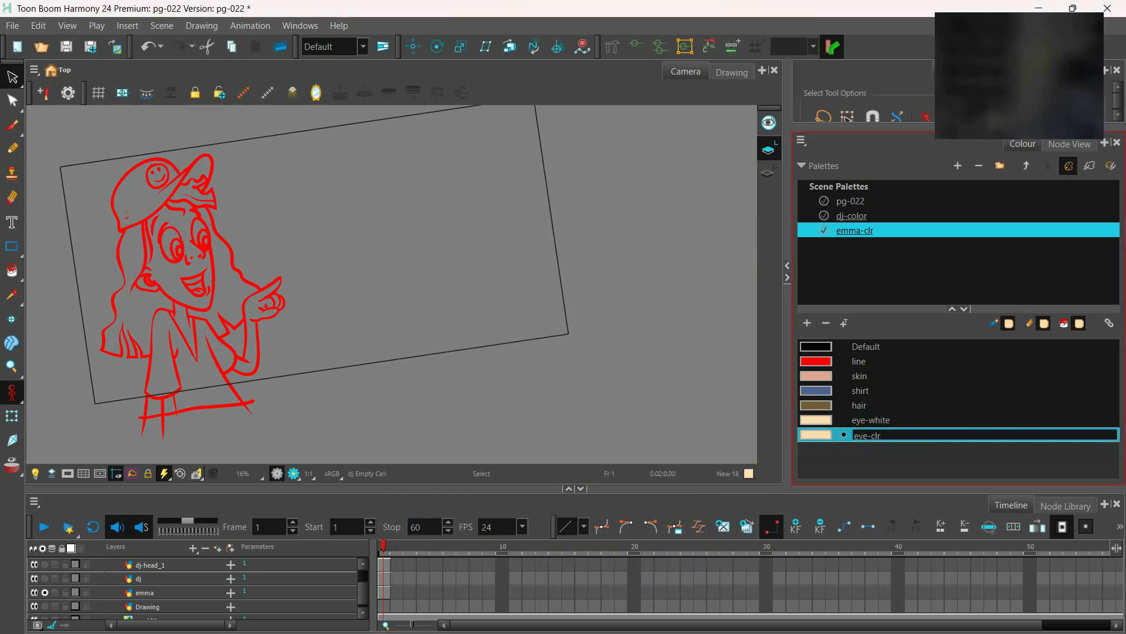
key("Return")
double_click(816, 435)
left_click(614, 271)
left_click(615, 262)
left_click(756, 168)
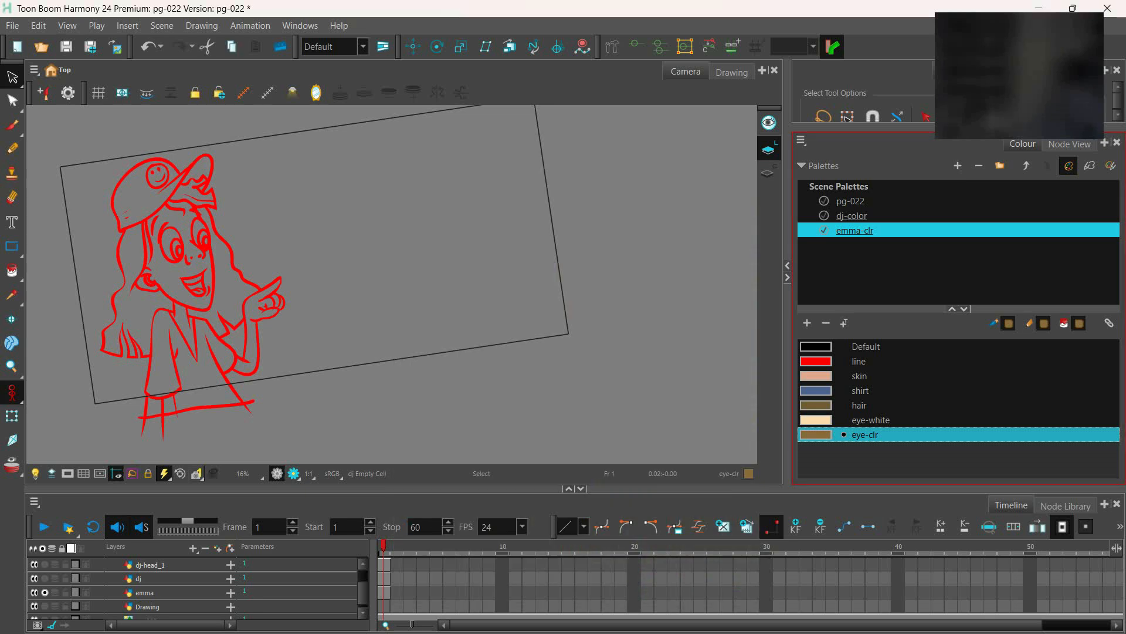
Add a dark purple colour named mouth-inside to the emma-clr palette with RGB values 114, 59, 101
left_click(807, 322)
double_click(869, 450)
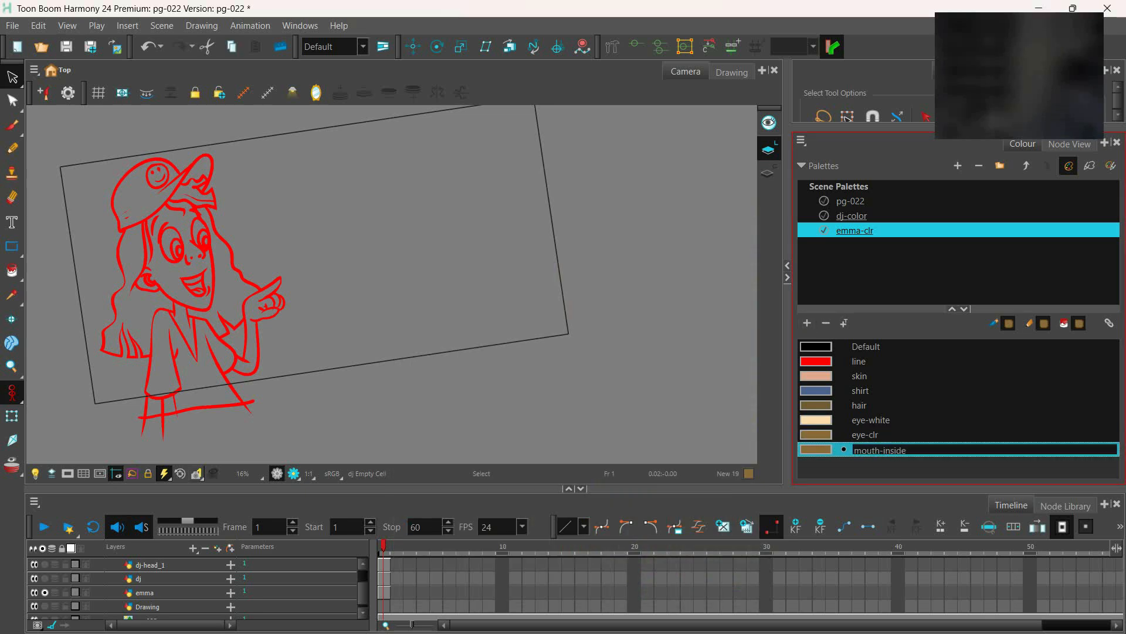
double_click(816, 449)
left_click(744, 431)
left_click(745, 382)
left_click(606, 265)
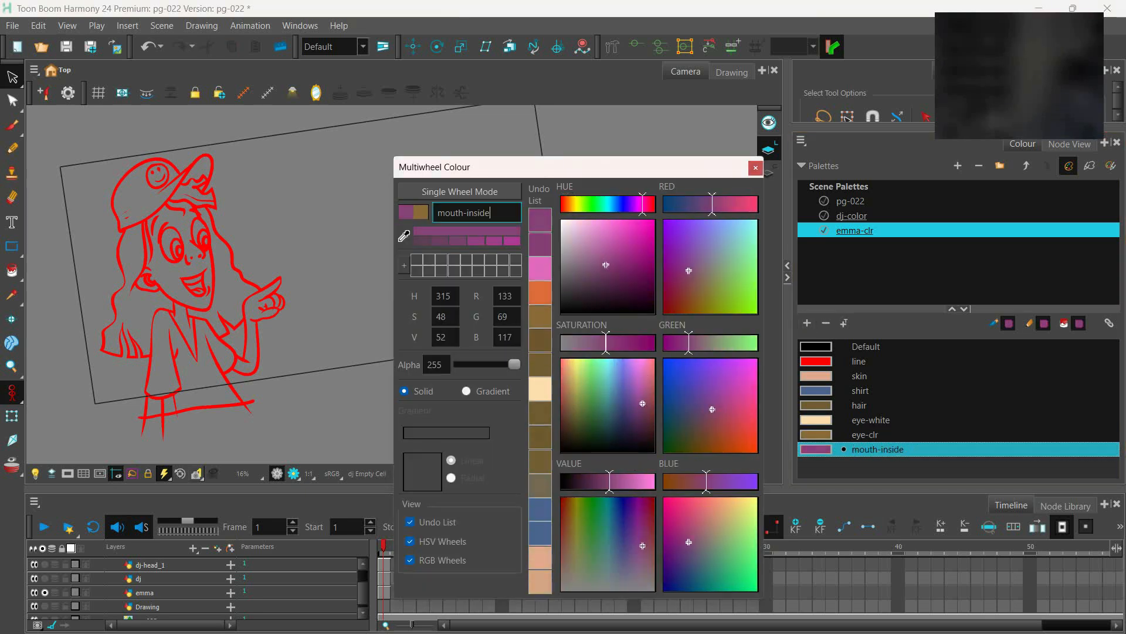
left_click(756, 168)
Add a pink colour named tongue to the emma-clr palette with RGB values 179, 78, 137
left_click(807, 322)
double_click(869, 464)
double_click(816, 464)
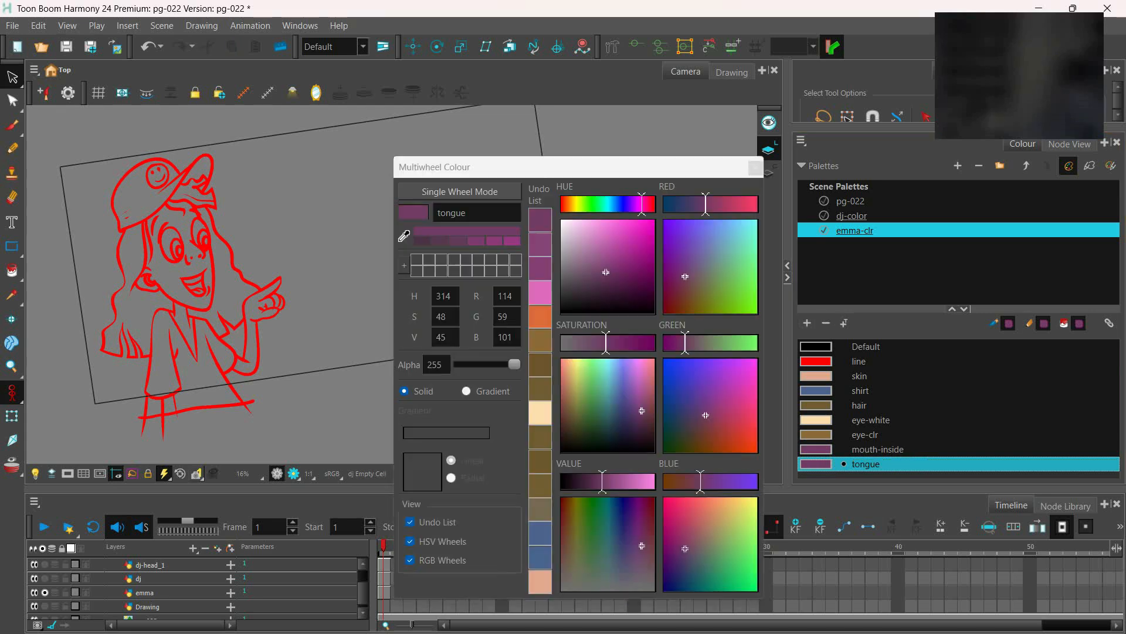
left_click(606, 259)
left_click(729, 402)
left_click(756, 168)
Add a green colour named hat to the emma-clr palette with RGB values 72, 143, 117
left_click(808, 323)
double_click(816, 464)
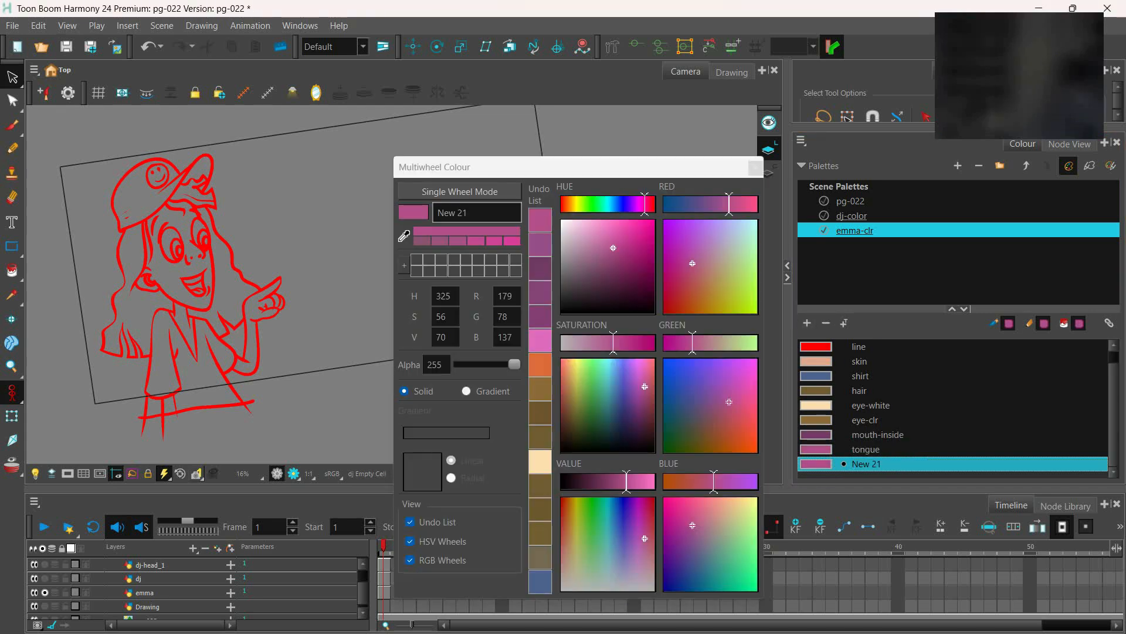
type("hat")
left_click(603, 204)
left_click(607, 256)
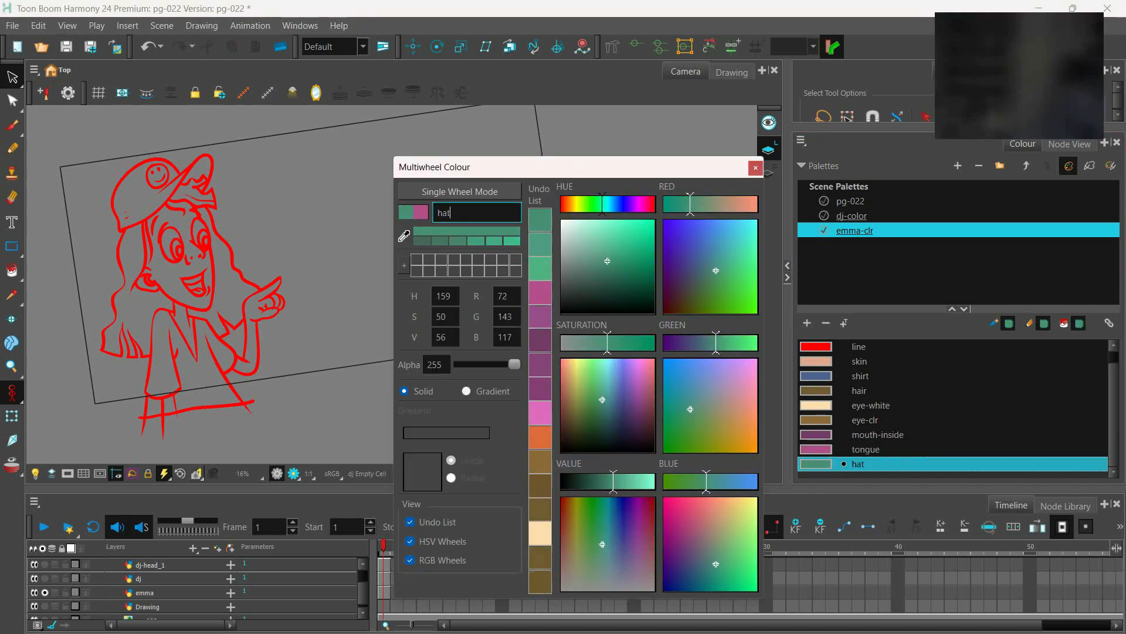
left_click(756, 168)
Add a bright yellow colour named smile to the emma-clr palette
left_click(807, 323)
double_click(869, 464)
double_click(816, 464)
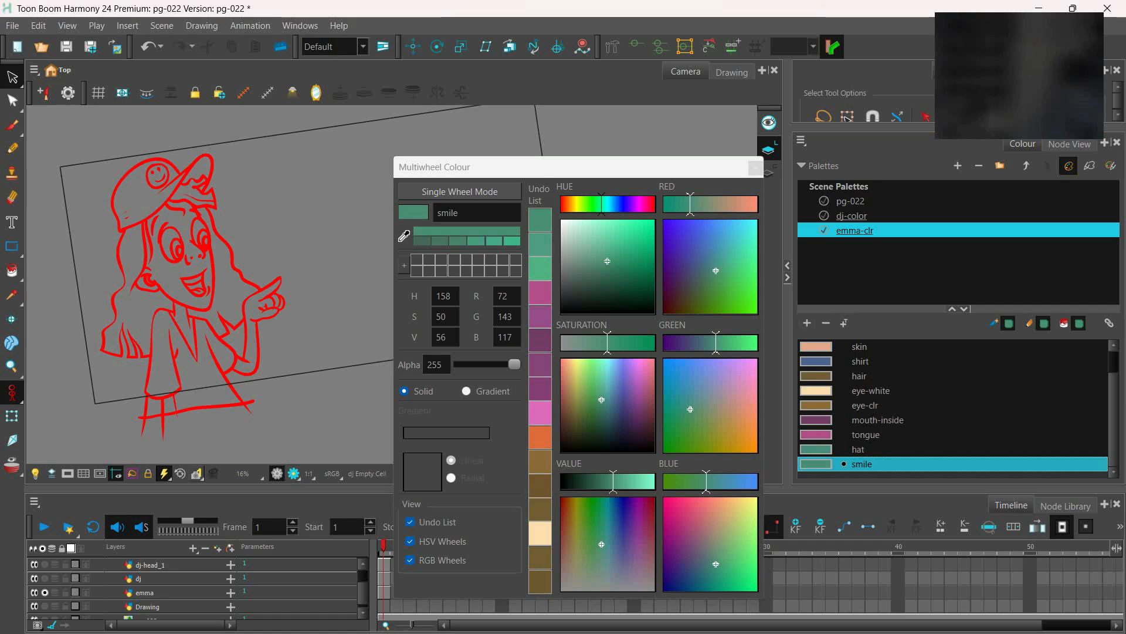
left_click(579, 205)
left_click(638, 261)
left_click(638, 234)
left_click(574, 204)
left_click(756, 168)
Generate colour-art strokes from the line art on the emma layer
left_click(391, 285)
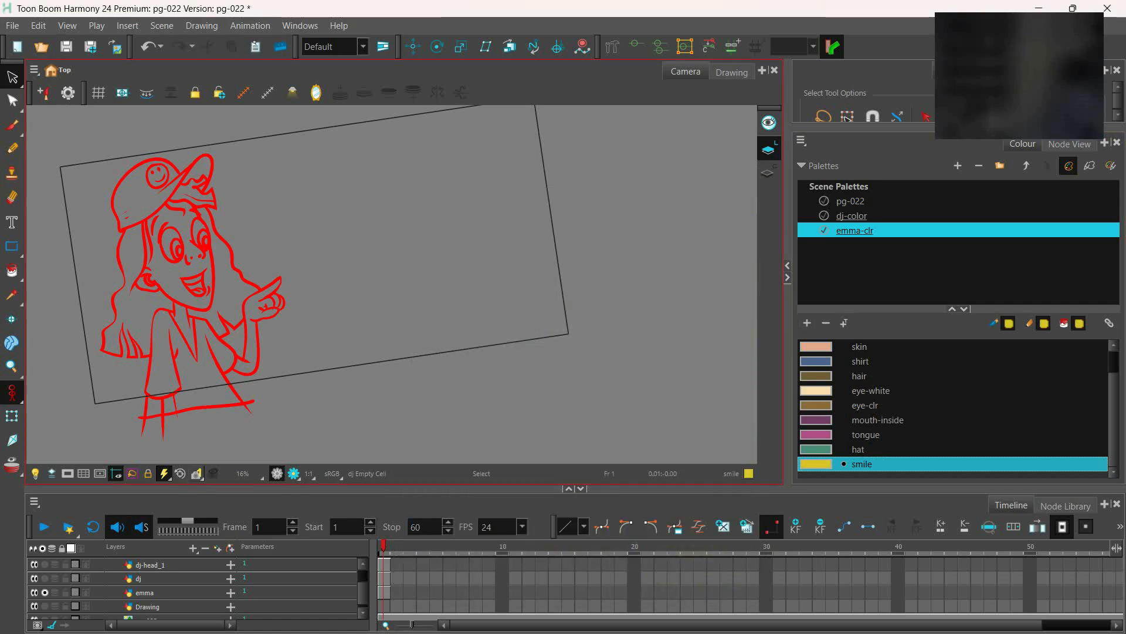
scroll(391, 285, "down", 1)
left_click_drag(247, 287, 396, 282)
left_click(768, 172)
left_click(144, 592)
left_click(146, 93)
scroll(434, 280, "up", 2)
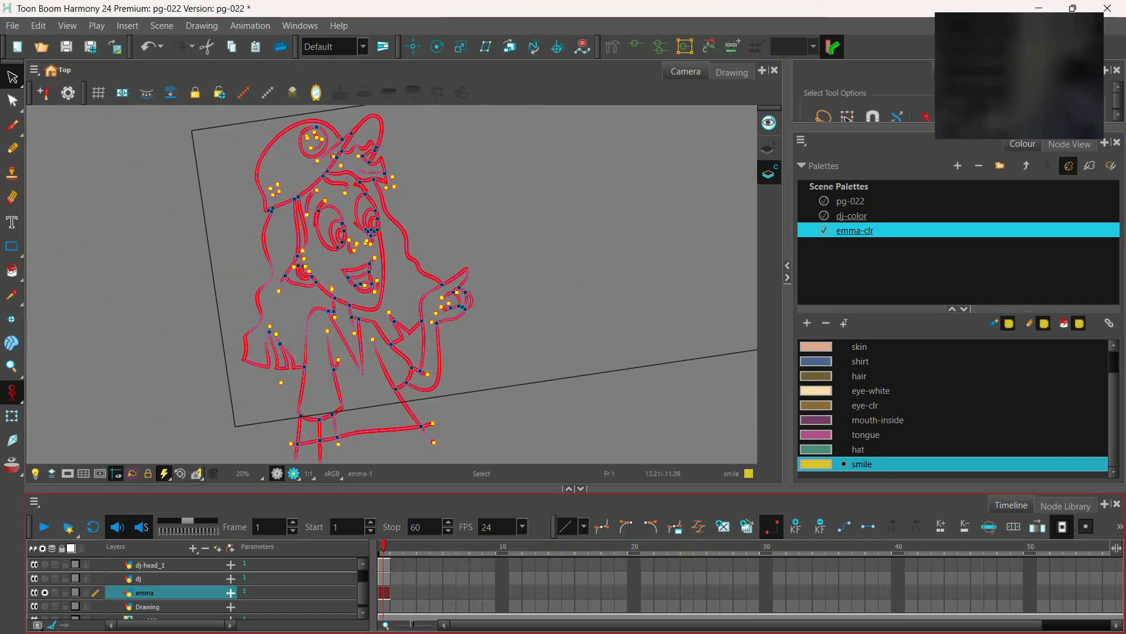
Paint emma's face, neck, raised arm and pointing hand with the skin colour
left_click(860, 347)
left_click(12, 270)
left_click(329, 272)
left_click(345, 320)
left_click(433, 319)
left_click(467, 300)
Paint emma's long hair on both sides of the face and the fringe with the hair colour
left_click(859, 377)
left_click(282, 264)
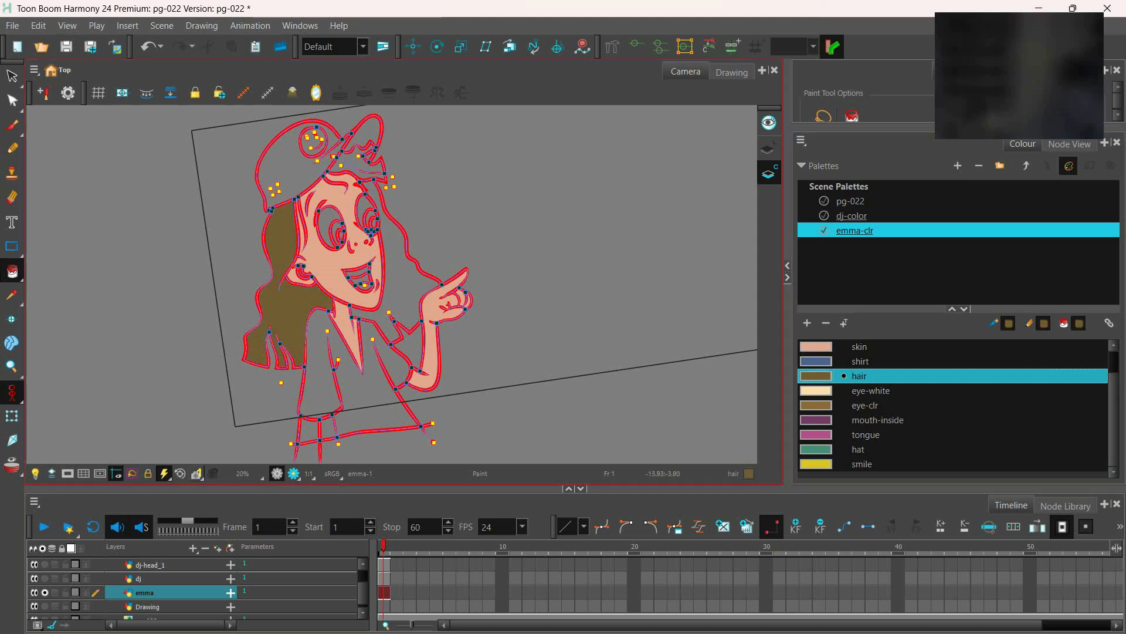
left_click(402, 270)
left_click(355, 158)
Paint emma's cap and its brim with the hat colour and the smiley badge with the smile colour
left_click(858, 449)
left_click(367, 132)
left_click(293, 170)
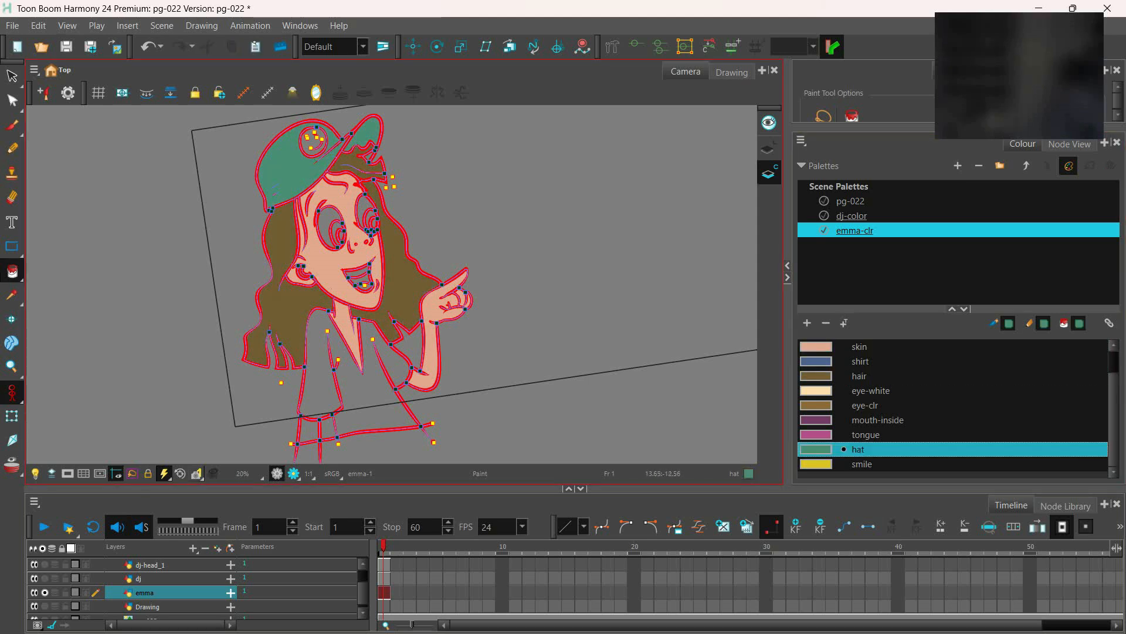
left_click(862, 464)
left_click(308, 147)
Paint emma's top with the shirt colour and the lowered arm below the sleeve with the skin colour
left_click(860, 362)
left_click(364, 402)
left_click(859, 347)
left_click(309, 430)
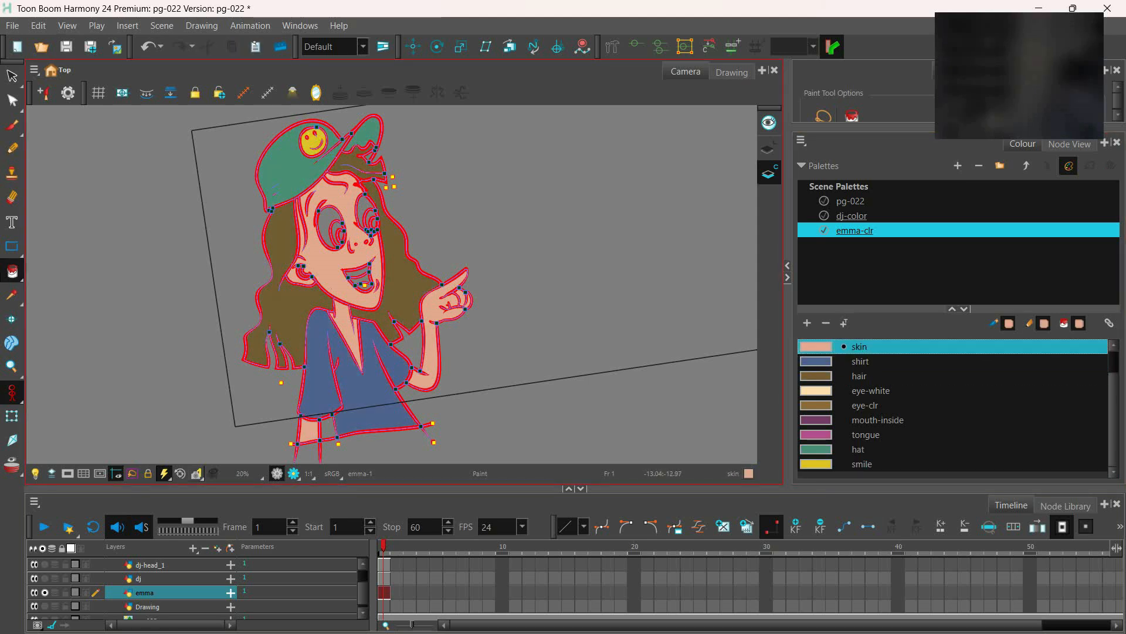
Paint the whites of emma's eyes with eye-white and the irises with eye-clr
scroll(870, 405, "up", 1)
left_click(870, 420)
left_click(327, 225)
left_click(363, 207)
left_click(865, 435)
left_click(333, 232)
left_click(367, 219)
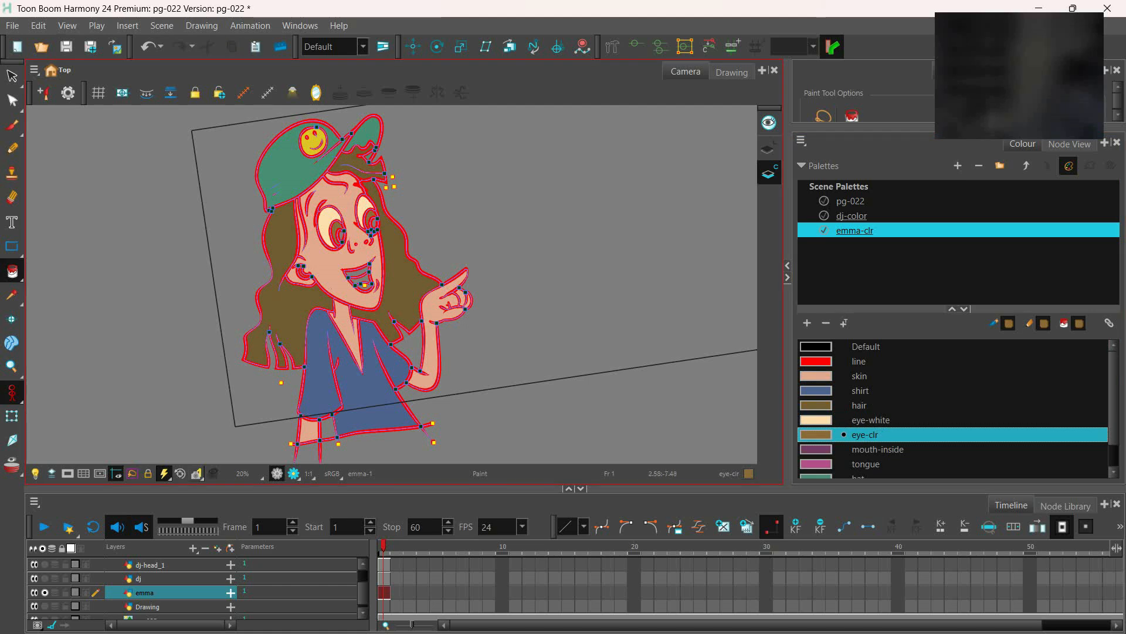
Add a colour named teeth based on eye-white and paint emma's teeth with it
scroll(871, 405, "down", 1)
left_click(871, 391)
left_click(807, 323)
double_click(868, 464)
left_click(357, 272)
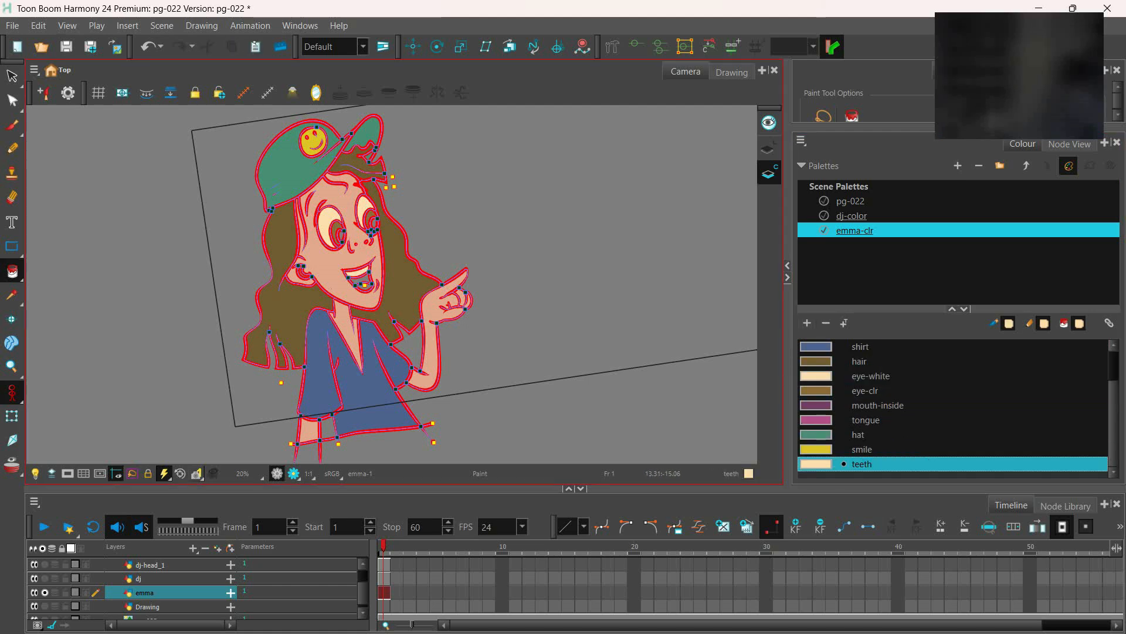
Paint emma's mouth with mouth-inside and tongue colours, then hide the strokes and return to line art
left_click(871, 406)
left_click(360, 281)
left_click(866, 420)
left_click(364, 288)
left_click(12, 76)
key("k")
left_click(769, 148)
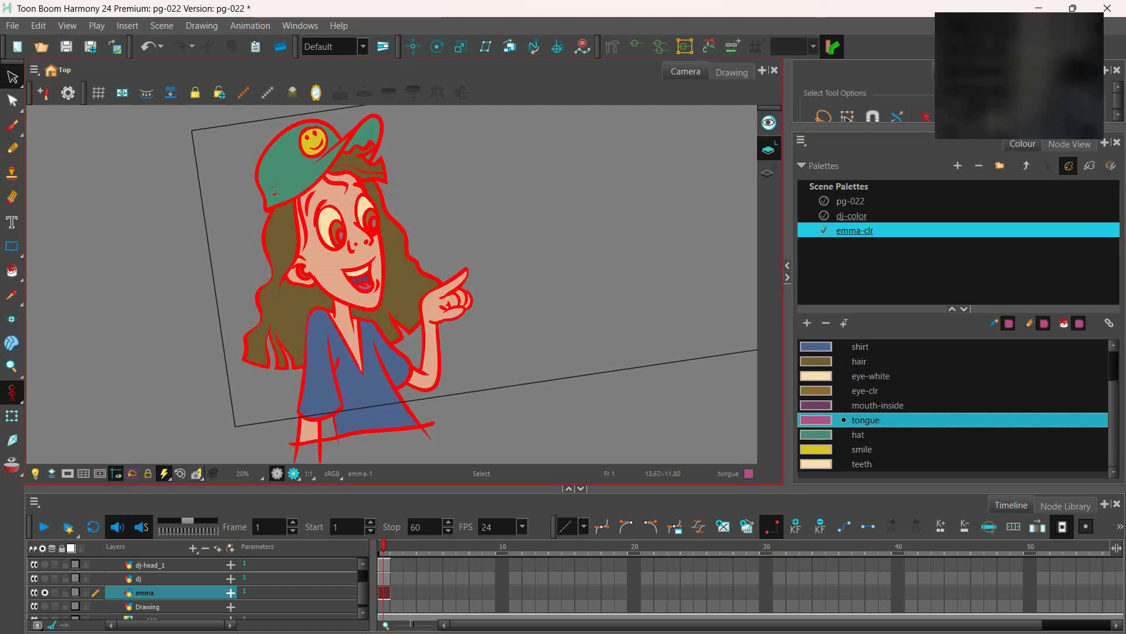
Add a dark brown colour named pupils to the emma-clr palette with RGB values 48, 37, 19
left_click(865, 390)
left_click(807, 323)
double_click(868, 464)
type("pupils")
key("Return")
double_click(816, 464)
left_click_drag(626, 258, 626, 297)
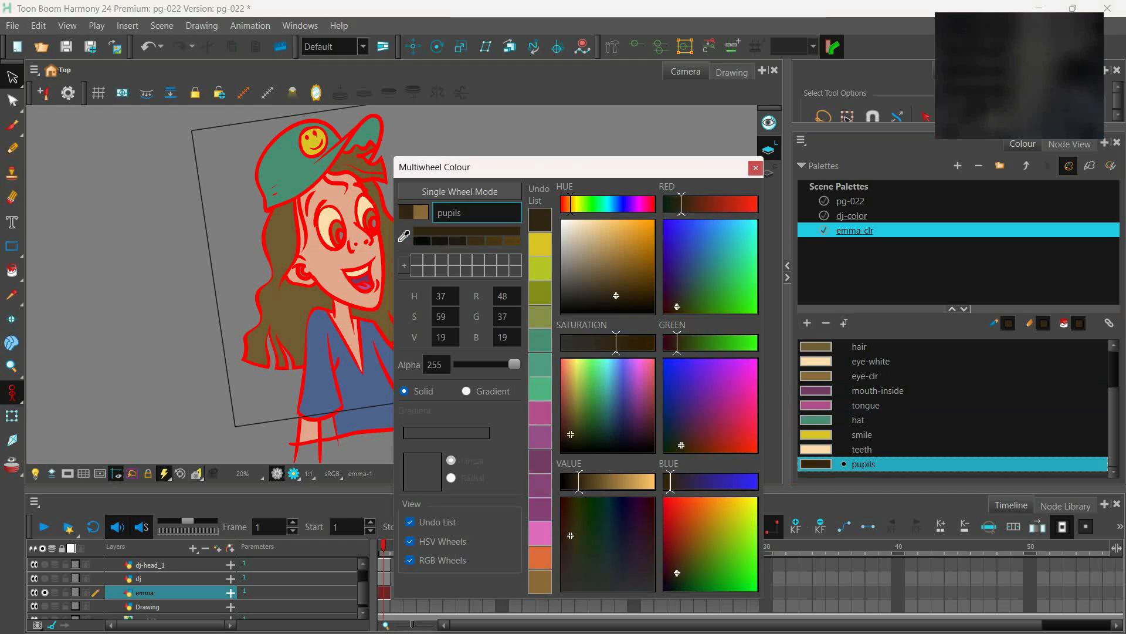
left_click(755, 166)
Paint both of emma's pupils with the pupils colour in the colour art
left_click(12, 271)
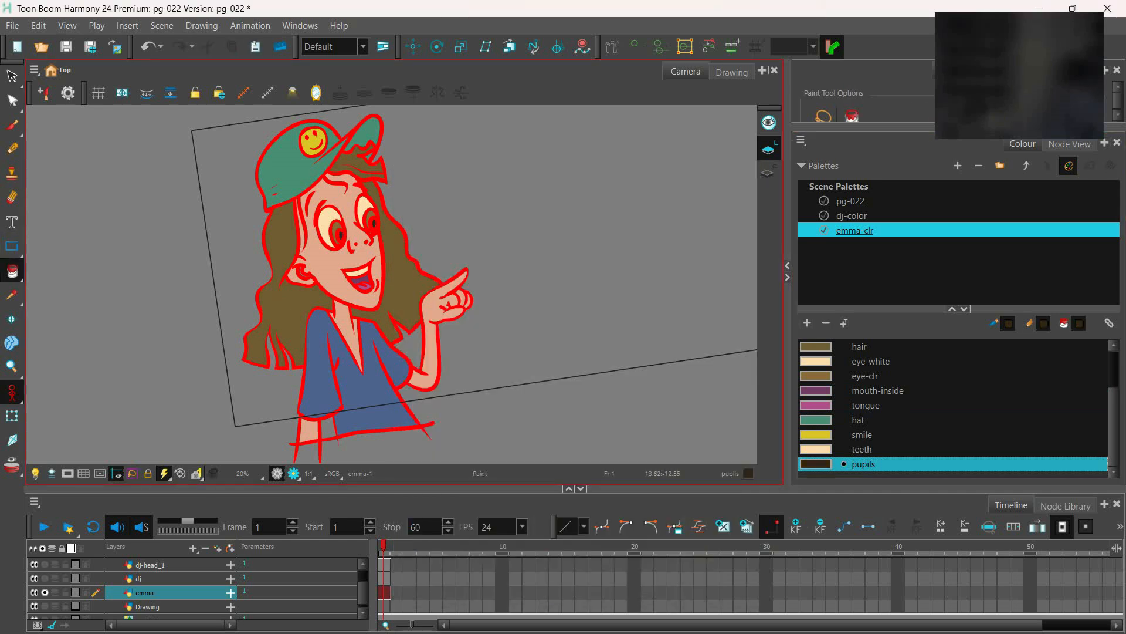
scroll(859, 361, "up", 1)
left_click(860, 361)
key("ctrl+a")
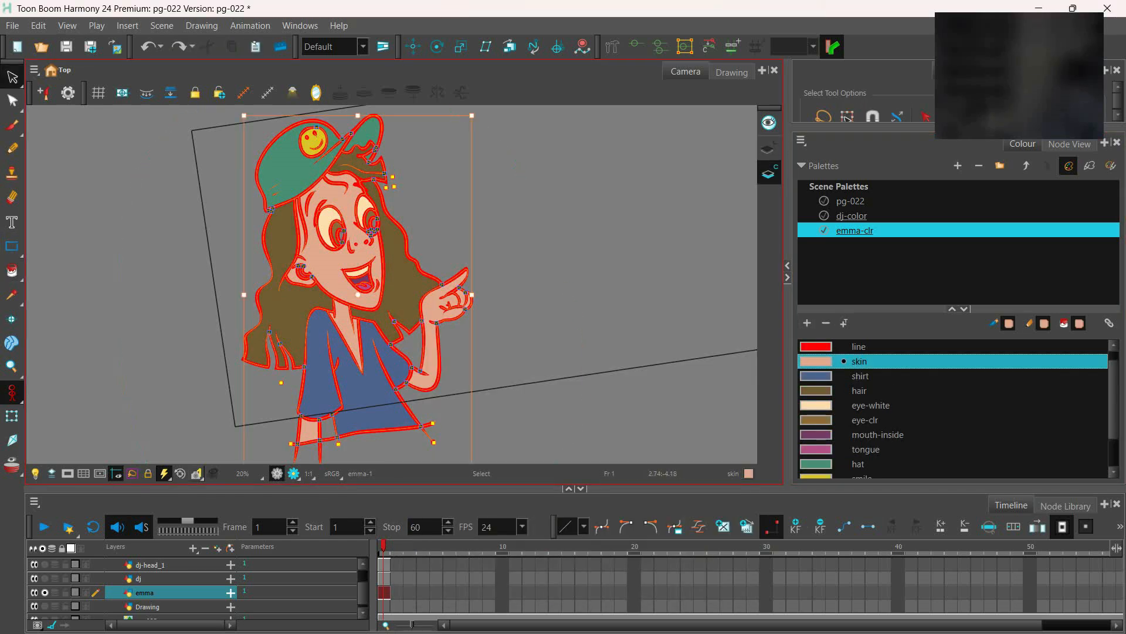
key("alt+i")
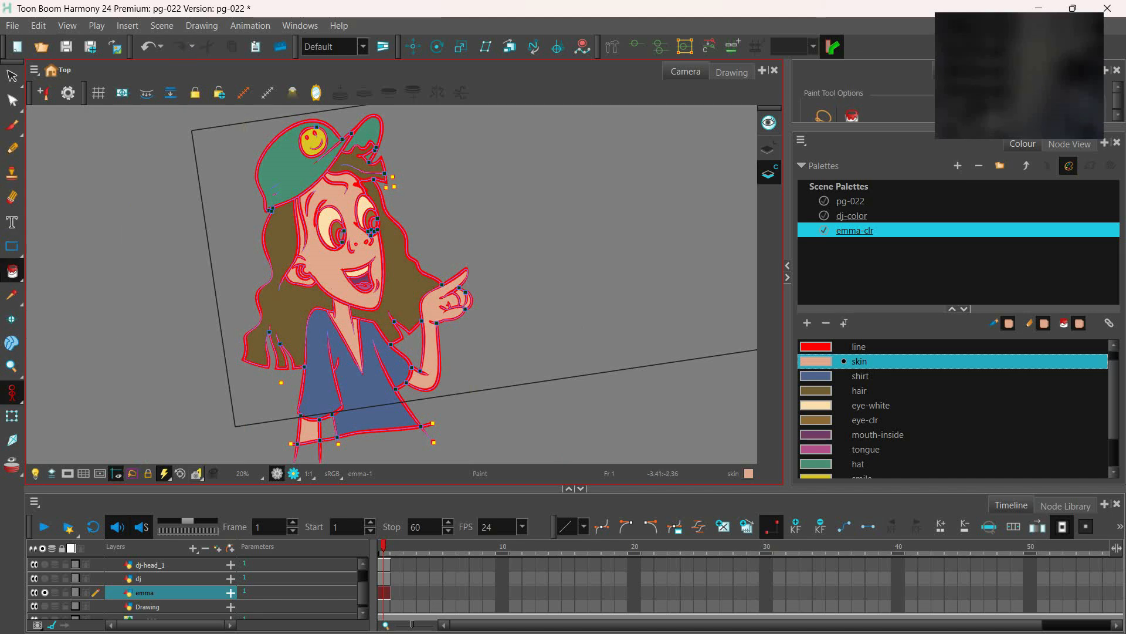
scroll(860, 410, "down", 1)
left_click(860, 463)
left_click(341, 236)
left_click(374, 224)
left_click(769, 148)
Change the line colour to a dark brown derived from the skin tone, RGB values 72, 58, 52
scroll(816, 362, "up", 2)
double_click(816, 362)
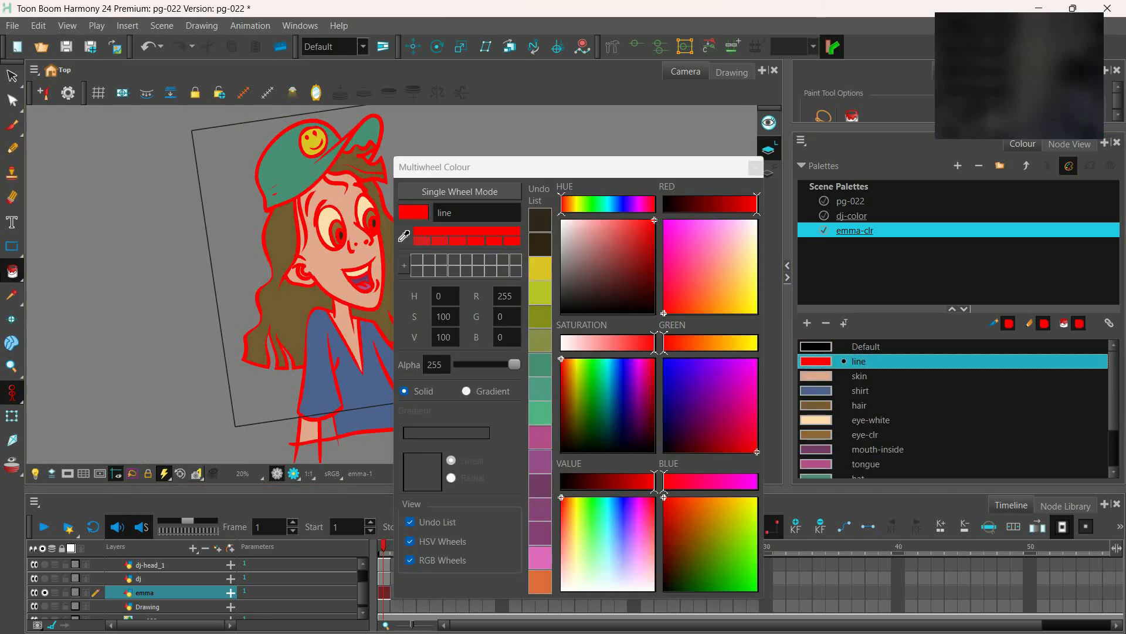
left_click(404, 236)
left_click(336, 276)
left_click_drag(645, 482, 588, 482)
left_click(587, 343)
left_click(590, 482)
left_click(756, 168)
Turn off the solo state of the emma layer to show both characters together
key("alt+s")
left_click(543, 129)
key("shift+m")
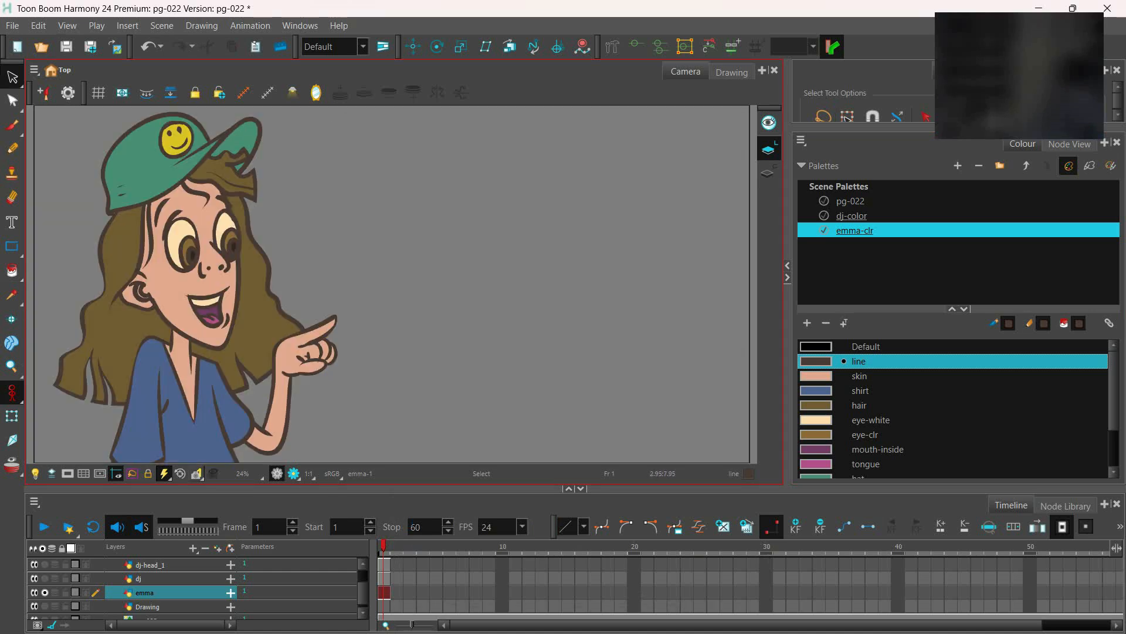
scroll(457, 195, "down", 2)
left_click(45, 592)
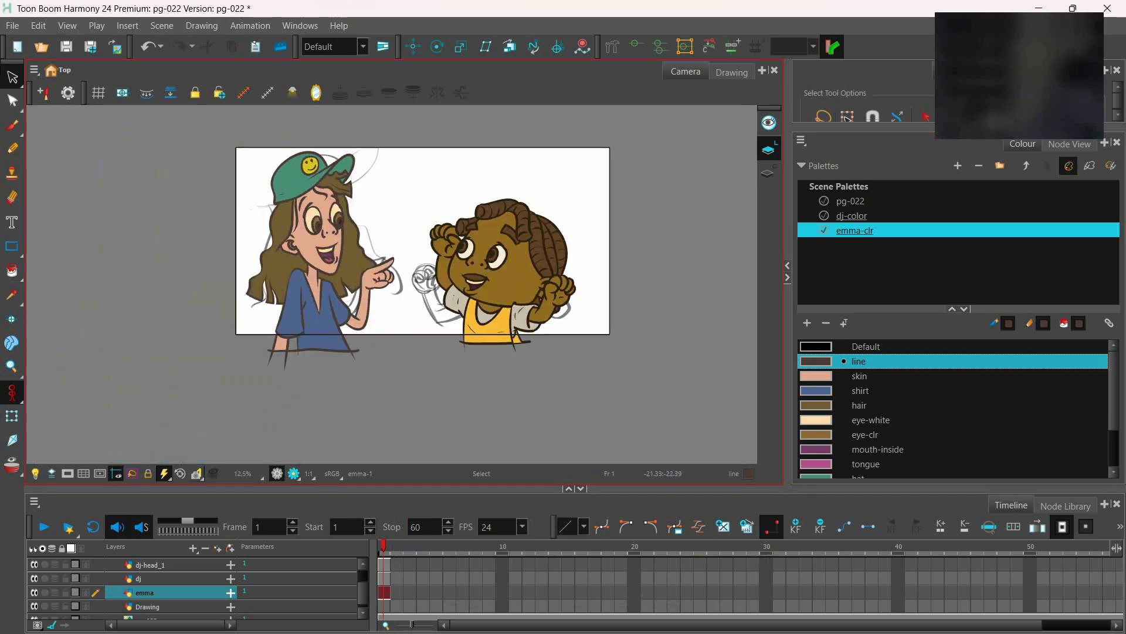
Add a drawing layer named bkg at the bottom of the stack and draw a rectangle just outside the camera frame
scroll(146, 593, "up", 1)
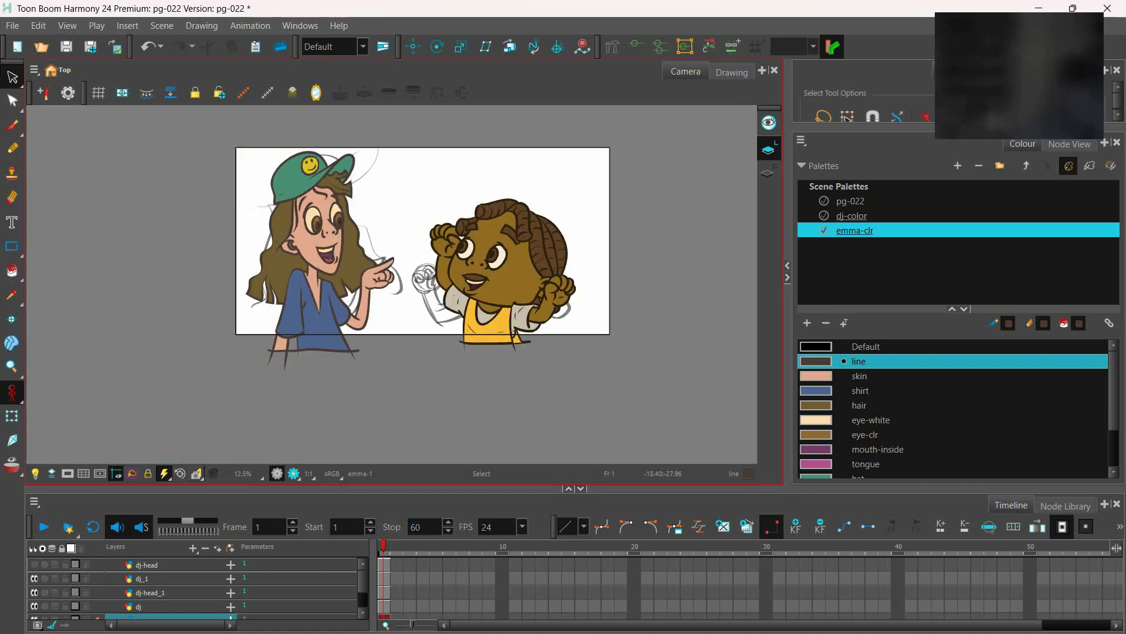
scroll(147, 594, "down", 2)
left_click(148, 612)
key("ctrl+r")
type("bkg")
key("Return")
left_click(12, 247)
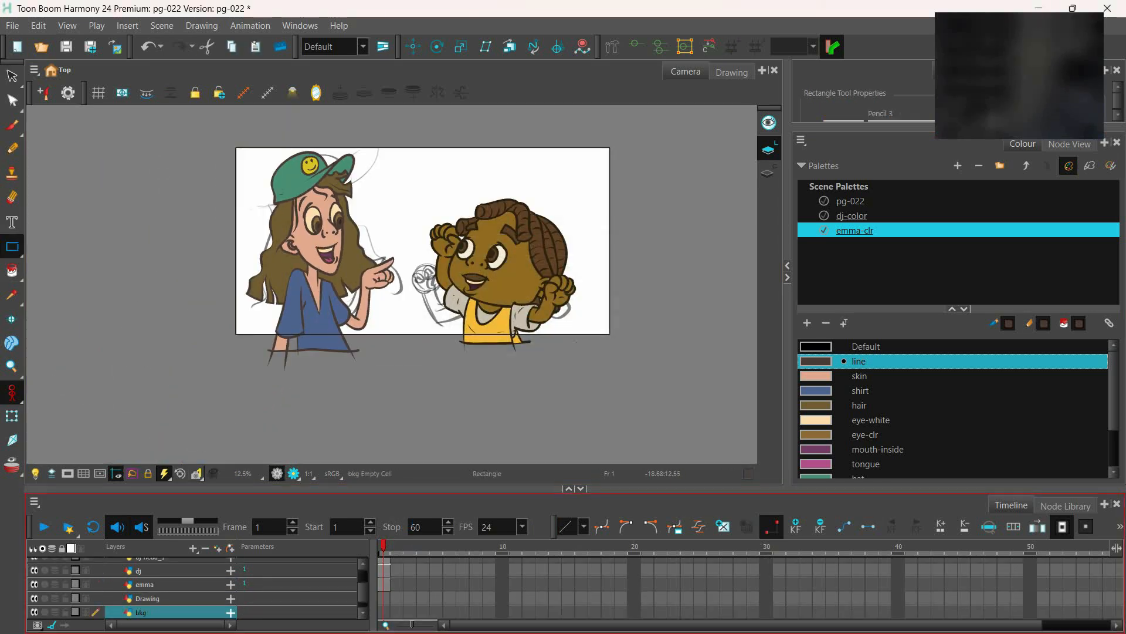
left_click_drag(231, 145, 614, 338)
Add a new pale teal colour to the emma-clr palette for the background
left_click(807, 323)
double_click(817, 464)
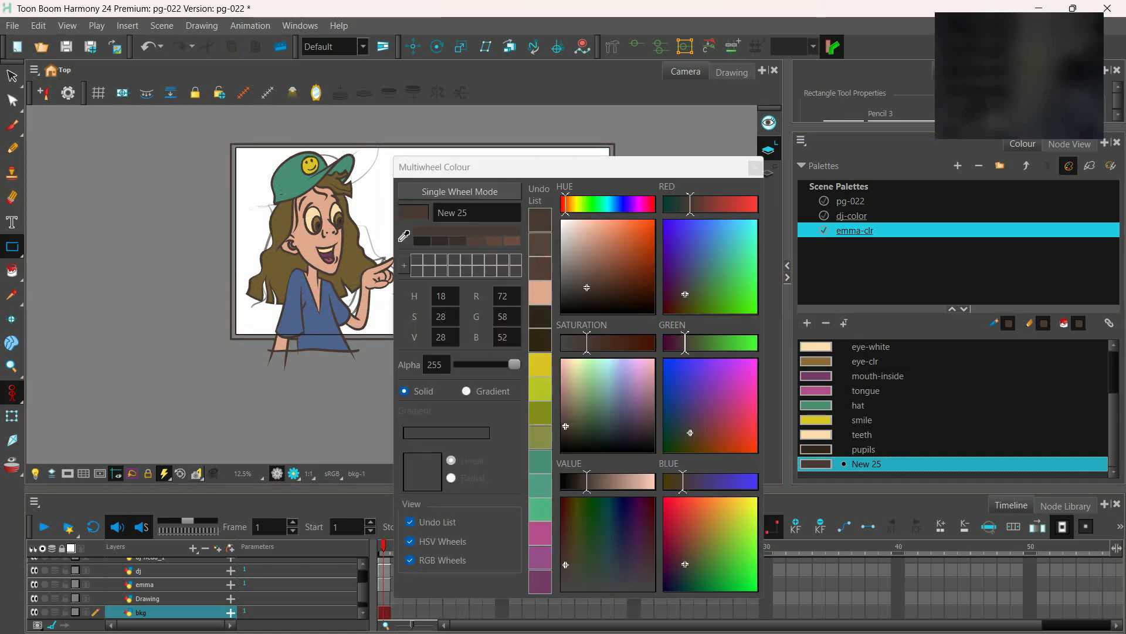
left_click_drag(578, 166, 788, 129)
left_click(937, 444)
left_click(937, 306)
left_click(922, 167)
left_click(959, 129)
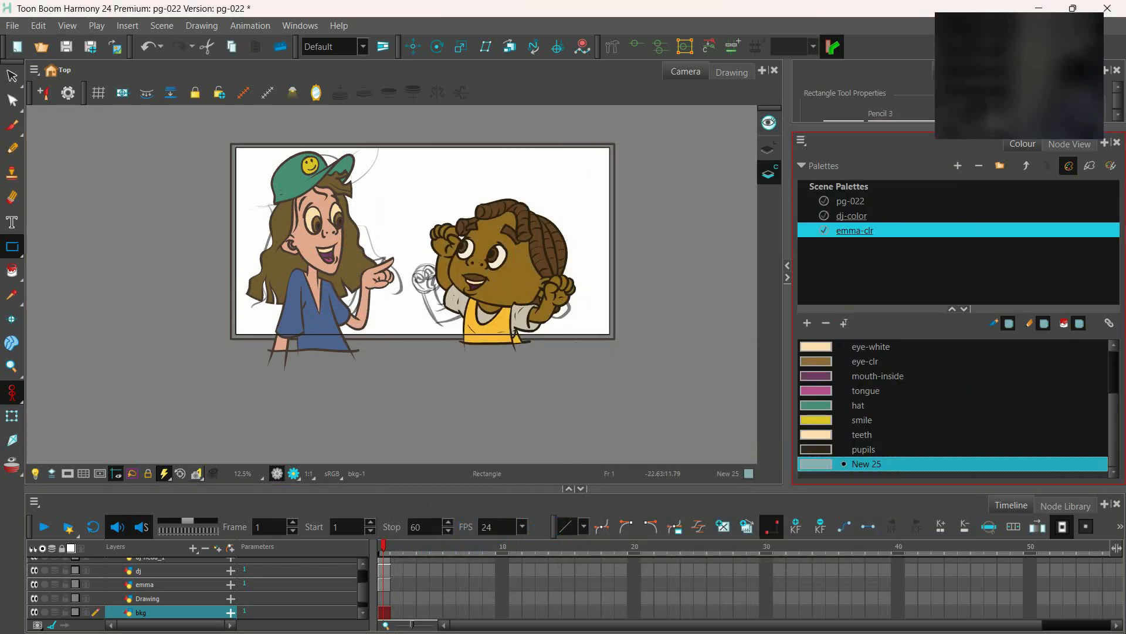
Fill the background rectangle on the bkg layer with the pale teal colour
key("k")
left_click(12, 270)
left_click(387, 199)
left_click(13, 77)
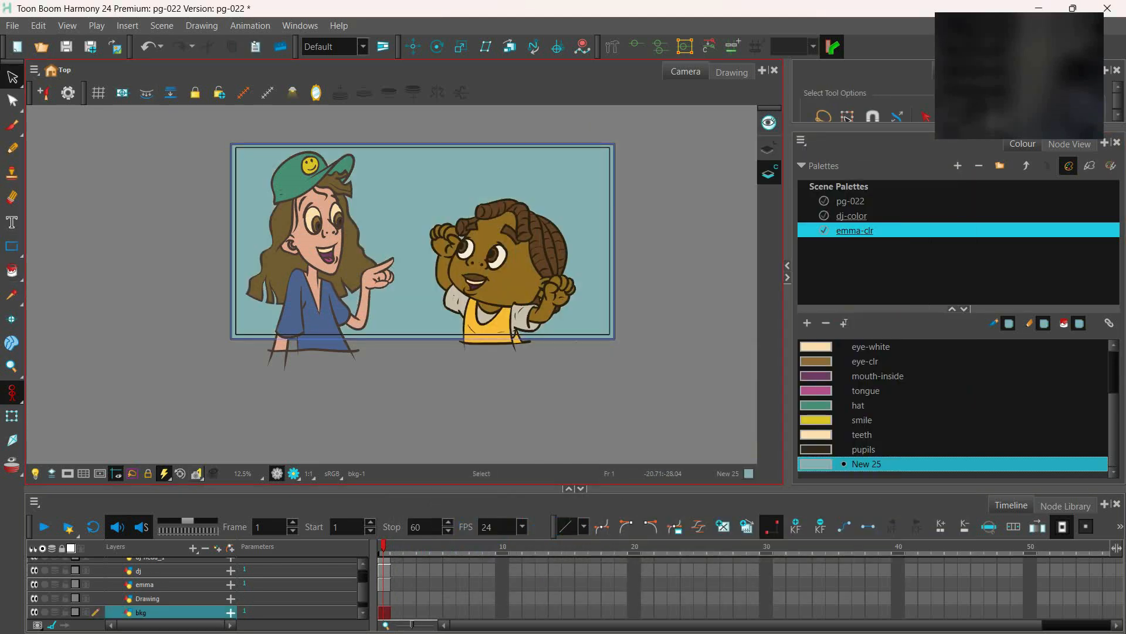
Add a drawing layer named whiteout directly above the bkg layer
key("ctrl+r")
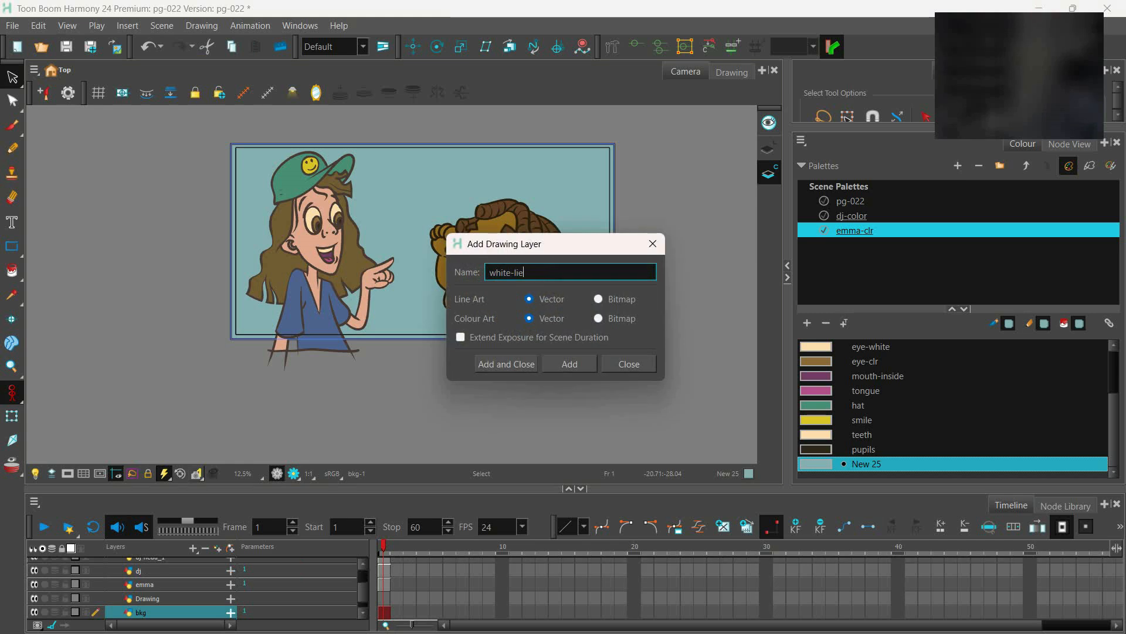
type("whiteout")
key("Return")
scroll(954, 408, "down", 2)
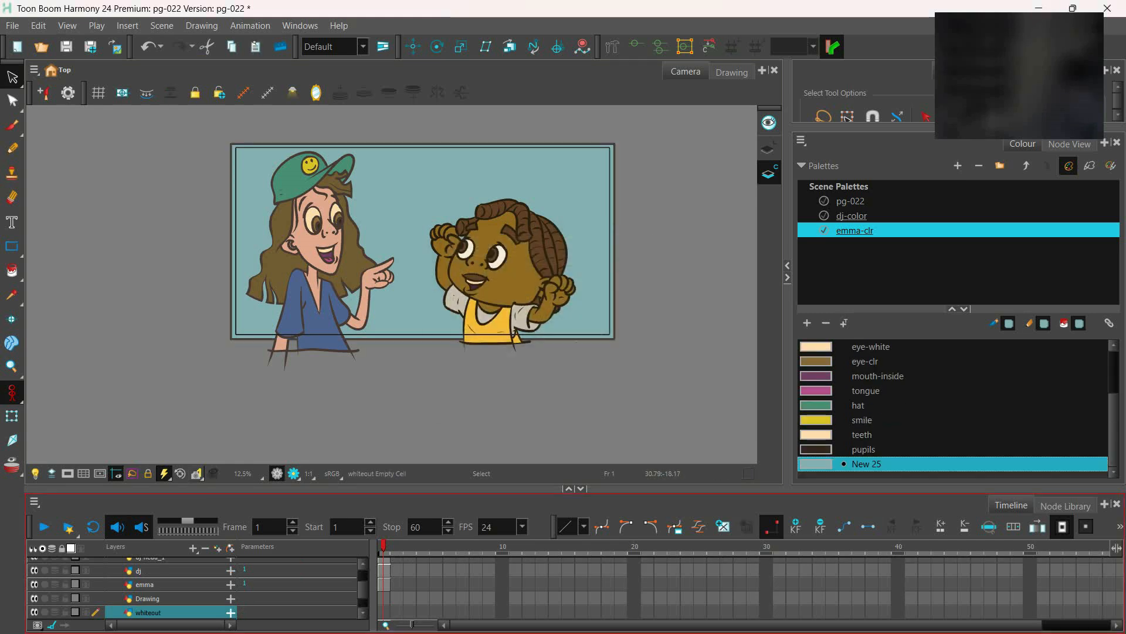
Cut the pale teal background colour from the emma-clr palette and make pg-022 the active palette
left_click(816, 464)
key("Delete")
key("ctrl+z")
right_click(813, 463)
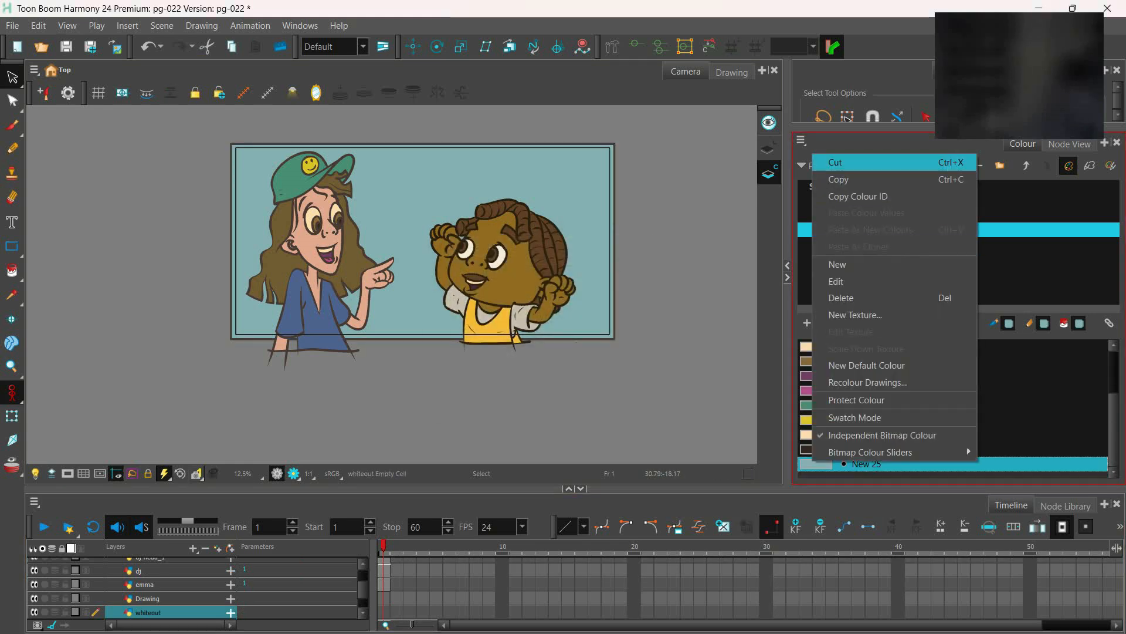
left_click(836, 163)
left_click(851, 201)
Add the pale teal (RGB 134, 176, 177) to the pg-022 palette as a colour named bkg-color
left_click(802, 141)
mouse_move(819, 155)
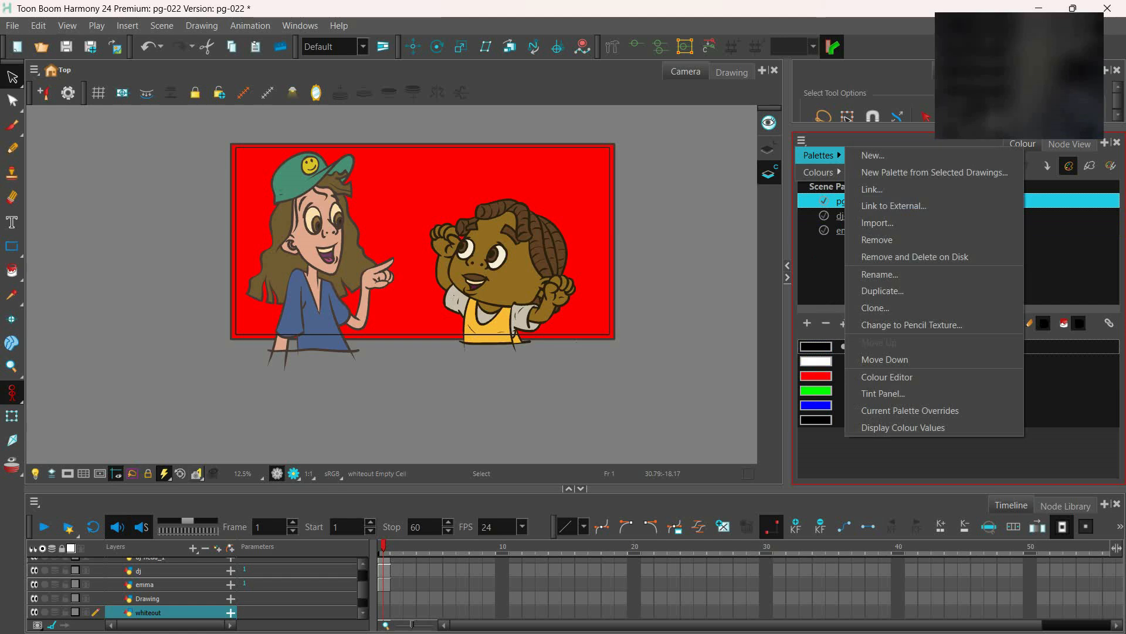
left_click(808, 323)
double_click(816, 435)
left_click(750, 182)
left_click_drag(682, 175, 645, 176)
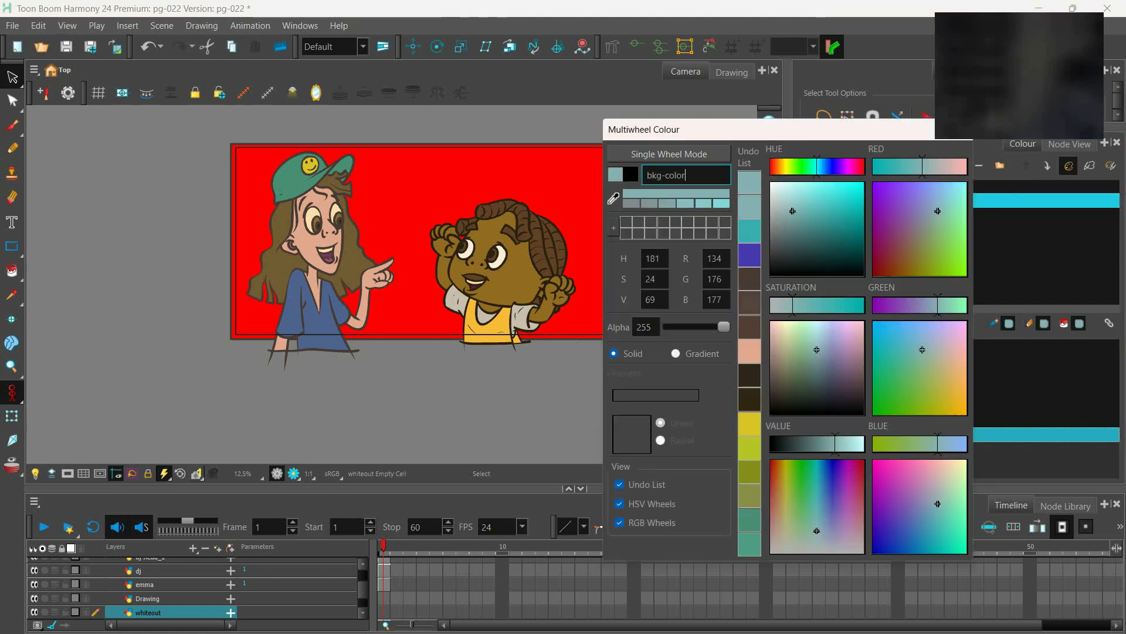
left_click(961, 129)
Refill the background rectangle on the bkg layer with bkg-color
left_click(404, 230)
scroll(170, 592, "down", 1)
left_click(142, 611)
key("alt+i")
left_click(404, 230)
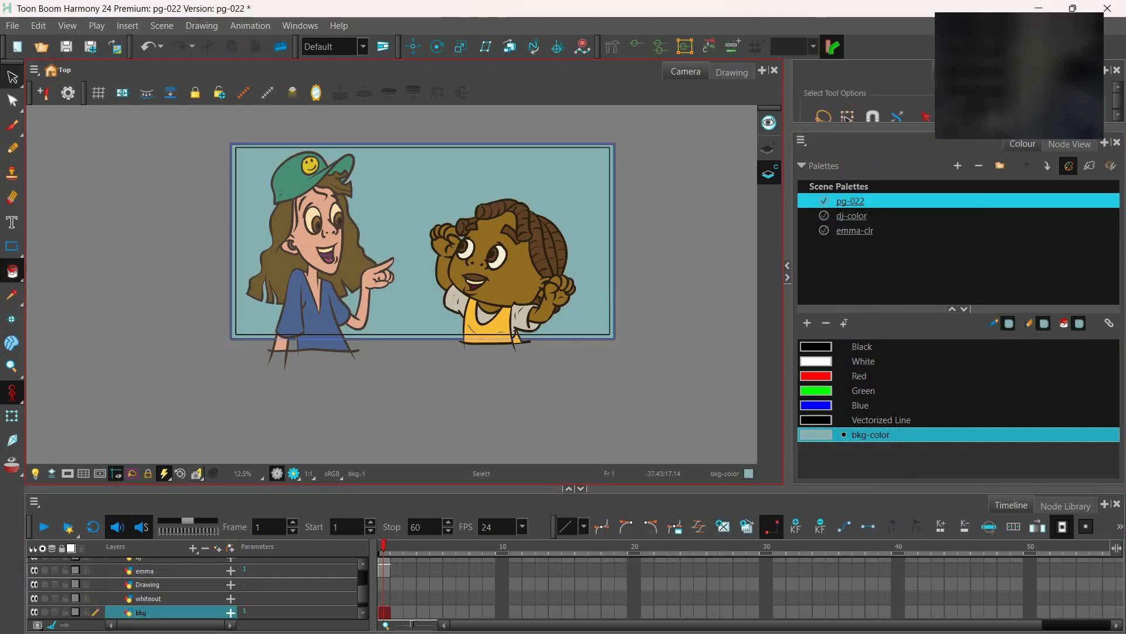
On the whiteout layer, brush a white outline around dj's rear arm, raised fist and the back and top of the hair
left_click(148, 599)
left_click(863, 361)
key("2")
key("2")
left_click_drag(528, 294, 422, 303)
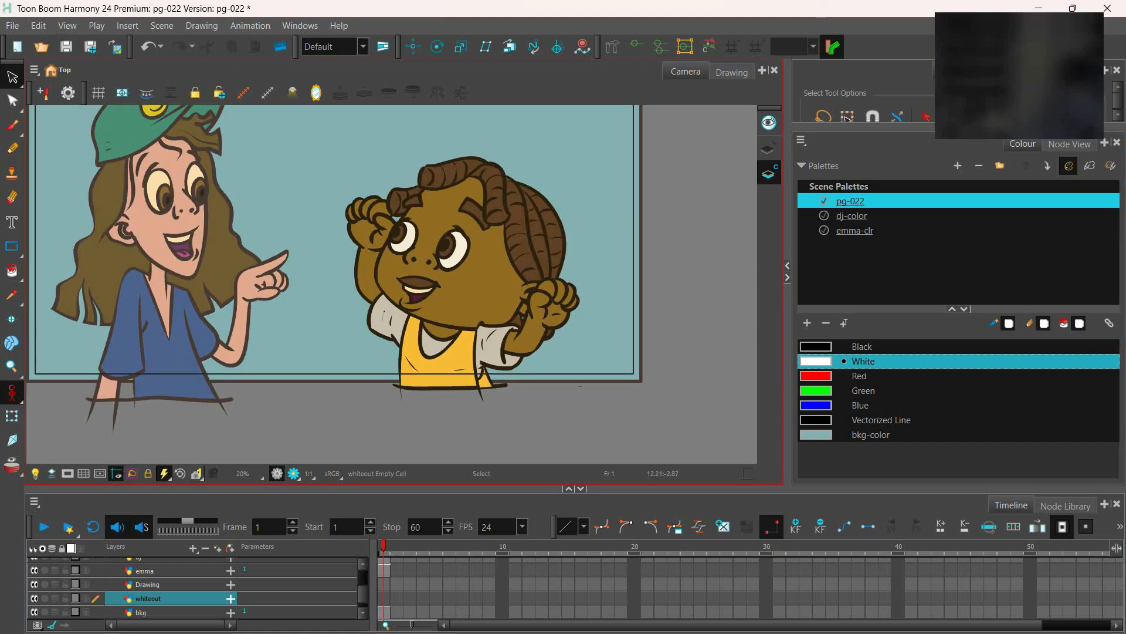
key("alt+b")
key("2")
left_click_drag(527, 419, 511, 387)
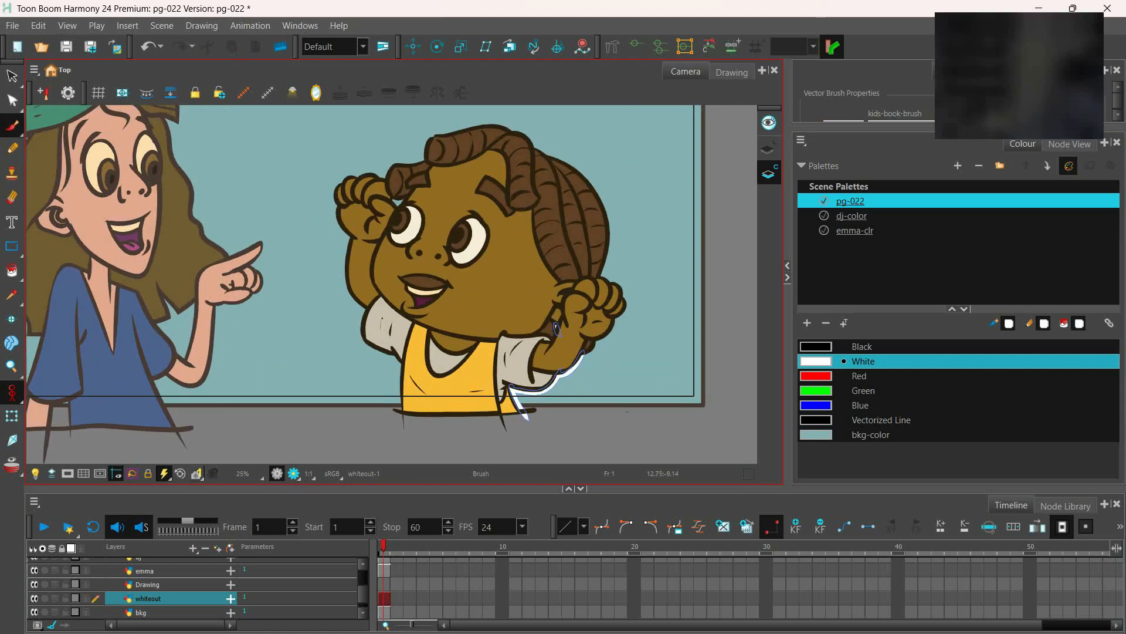
left_click_drag(599, 276, 574, 328)
mouse_move(575, 330)
left_mouse_down()
mouse_move(584, 273)
mouse_move(546, 219)
mouse_move(522, 209)
left_mouse_up()
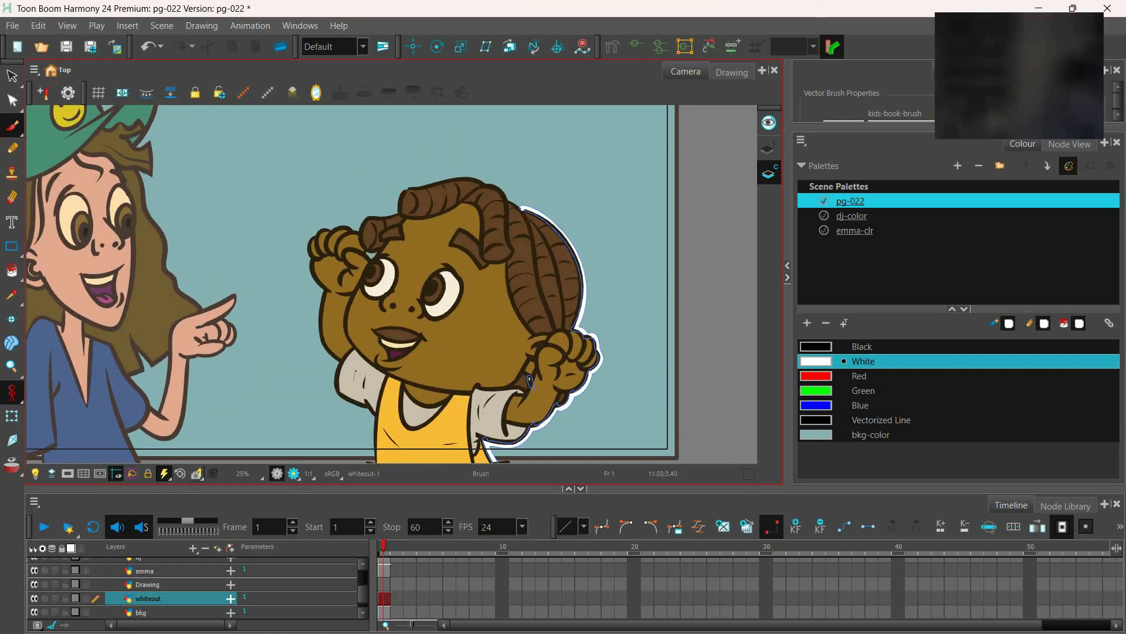
mouse_move(481, 176)
left_mouse_down()
mouse_move(409, 185)
mouse_move(358, 227)
mouse_move(370, 256)
left_mouse_up()
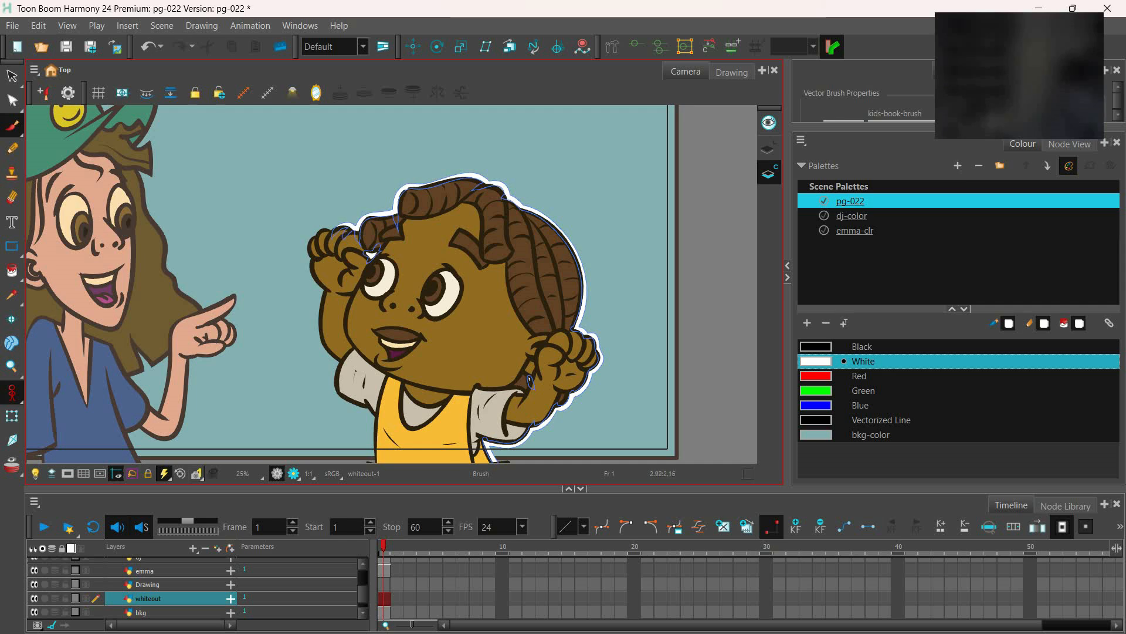
Continue dj's white outline around the front hand, arm, sleeve and the lower edge of the yellow top
left_click_drag(308, 238, 332, 295)
left_click_drag(341, 352, 329, 288)
left_click_drag(321, 232, 334, 298)
mouse_move(335, 299)
left_mouse_down()
mouse_move(315, 234)
mouse_move(351, 296)
mouse_move(338, 251)
left_mouse_up()
left_click_drag(328, 238, 331, 303)
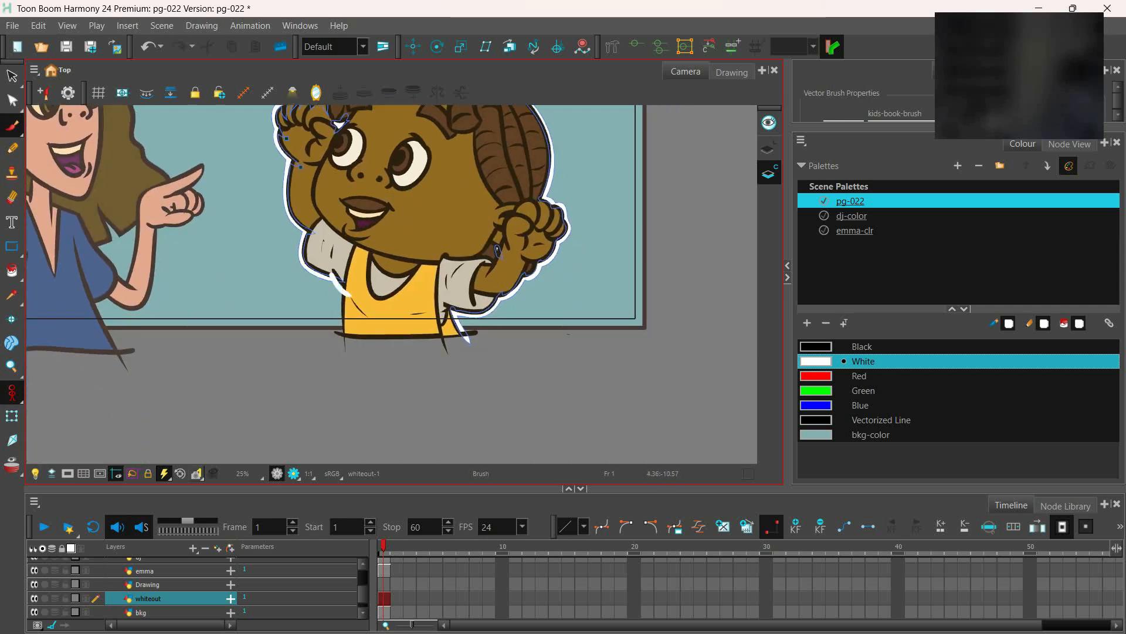
left_click_drag(457, 295, 331, 298)
Brush a white outline along emma's front side, from the shirt and pointing arm up the hair to the cap
left_click_drag(246, 267, 372, 357)
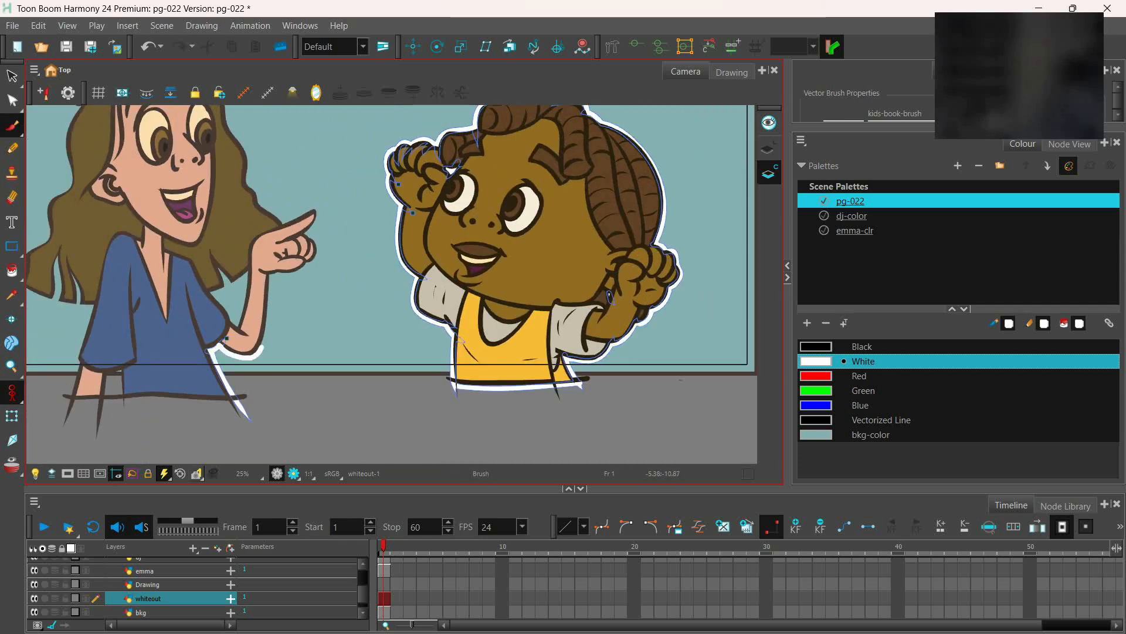
left_click_drag(262, 351, 270, 271)
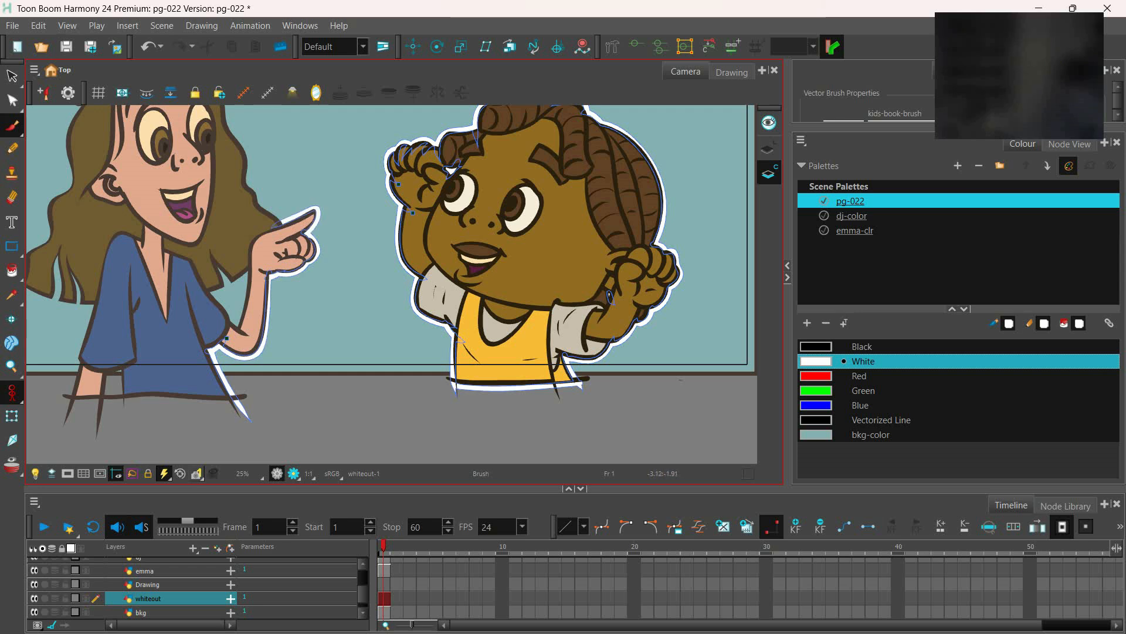
left_click_drag(304, 211, 243, 316)
mouse_move(222, 326)
left_mouse_down()
mouse_move(202, 306)
mouse_move(155, 186)
mouse_move(190, 238)
left_mouse_up()
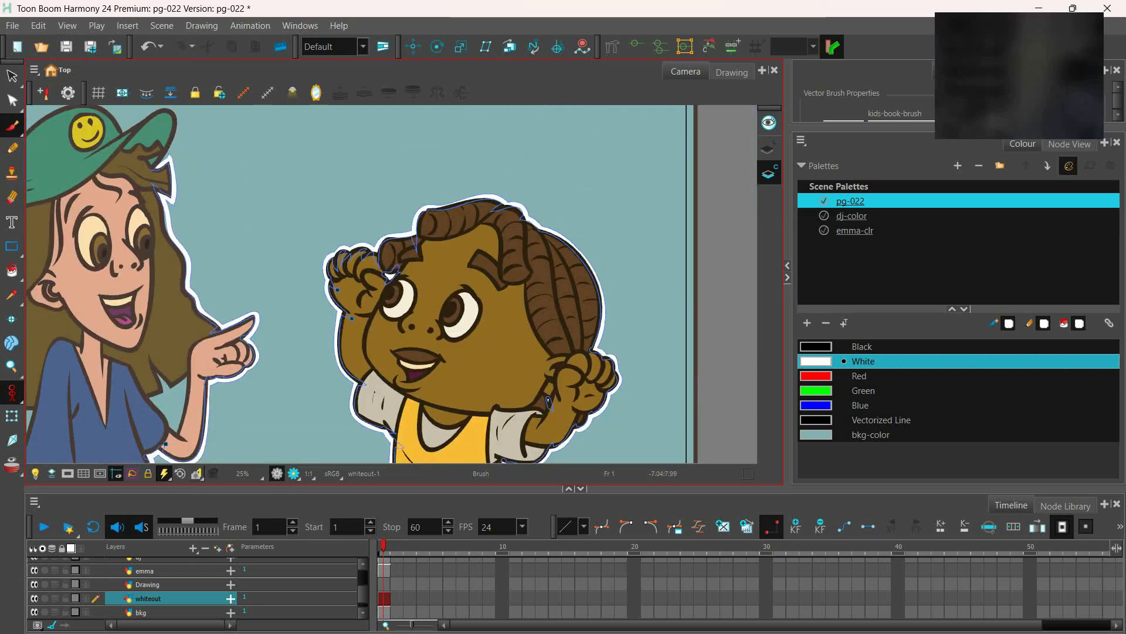
mouse_move(185, 245)
left_mouse_down()
mouse_move(203, 198)
mouse_move(146, 212)
left_mouse_up()
left_click_drag(146, 212, 248, 209)
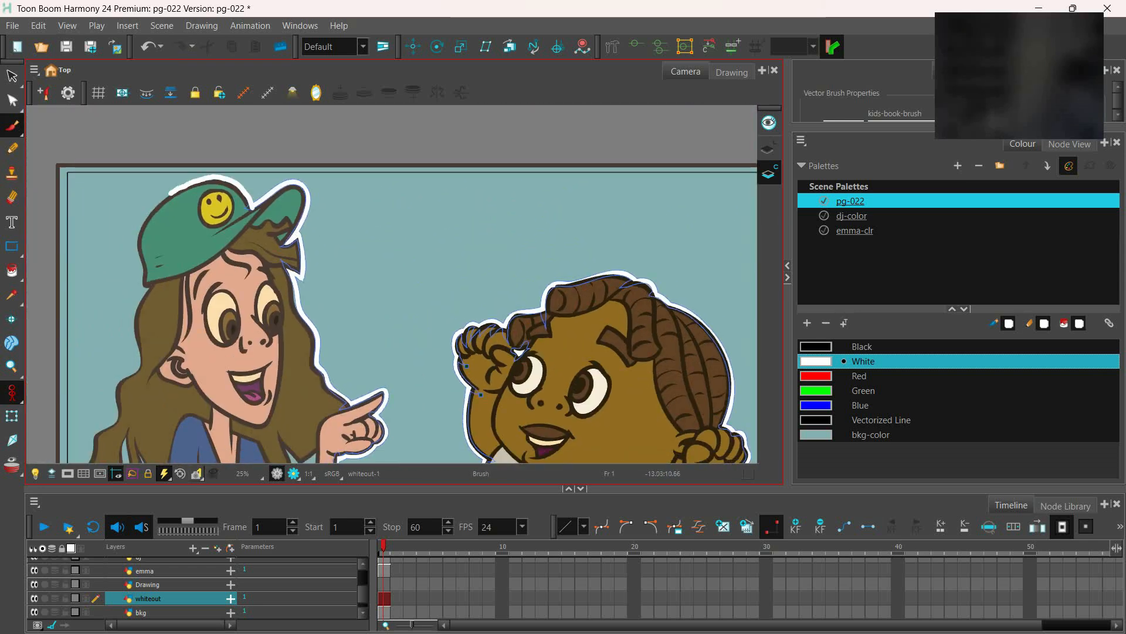
Complete emma's white outline around the back of the cap, the long hair, the sleeve and the lower body
mouse_move(170, 194)
left_mouse_down()
mouse_move(158, 291)
mouse_move(173, 202)
left_mouse_up()
left_click_drag(172, 203, 164, 280)
left_click_drag(114, 375, 60, 337)
mouse_move(57, 337)
left_mouse_down()
mouse_move(82, 355)
mouse_move(125, 320)
left_mouse_up()
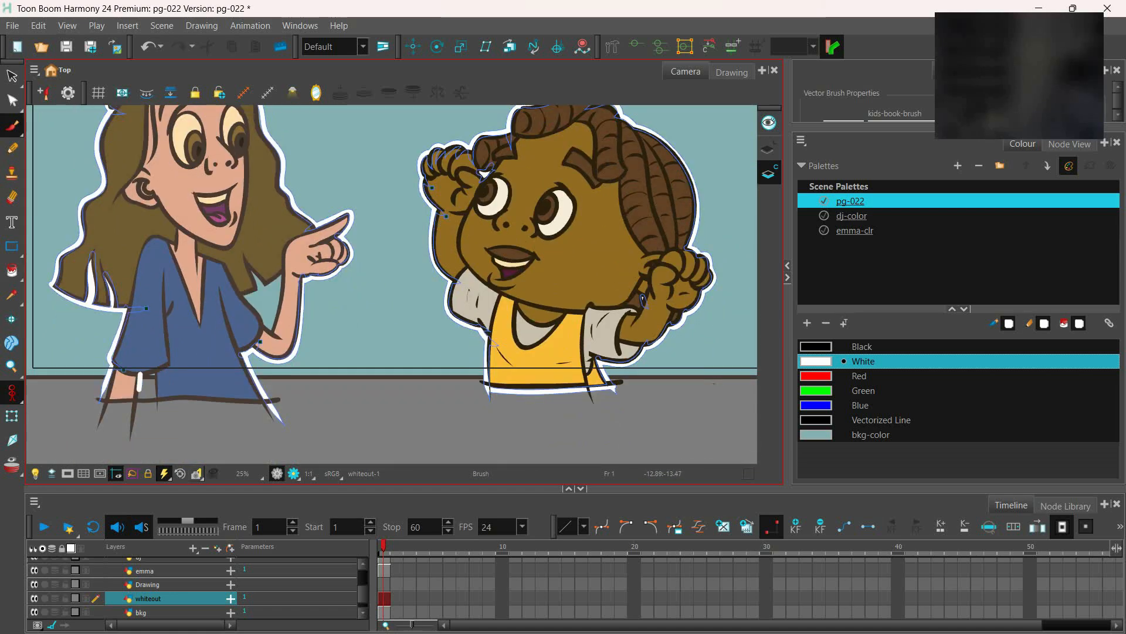
left_click_drag(109, 371, 97, 259)
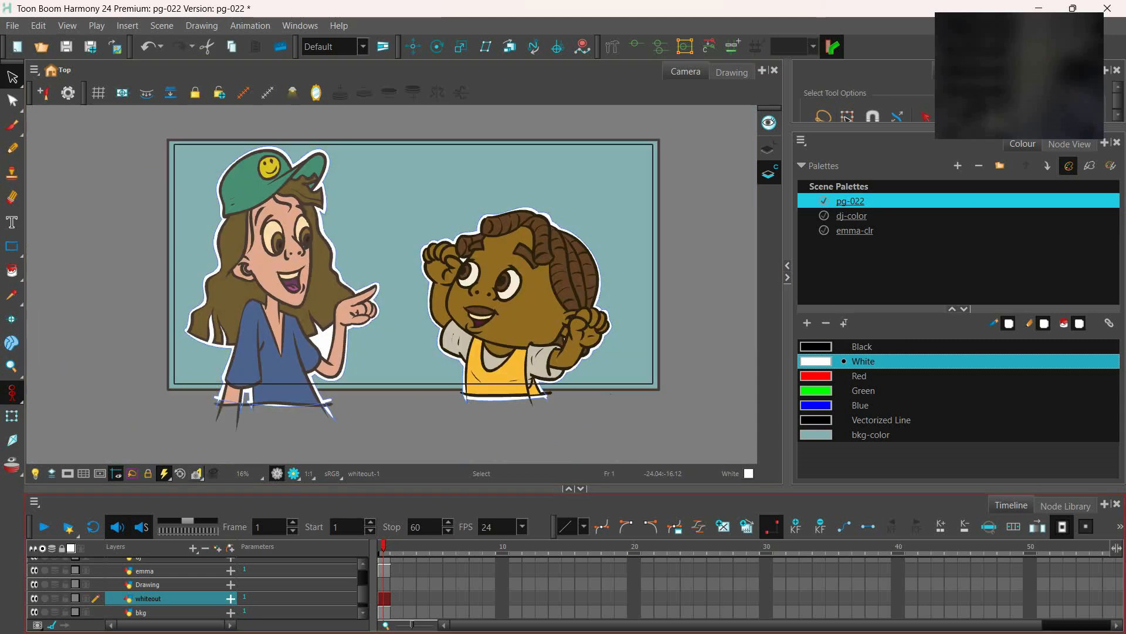
Add a drawing layer named emma-shade directly above the emma layer
left_click(144, 578)
key("ctrl+r")
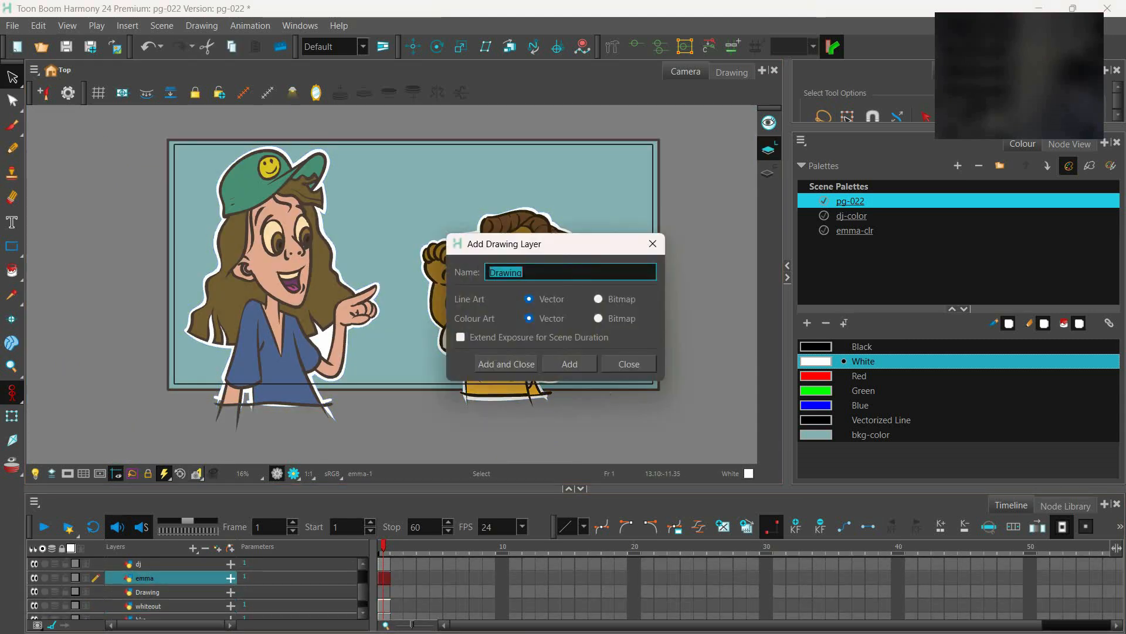
type("emma-shade")
key("Return")
Add a bright green colour named shade to the pg-022 palette
left_click(807, 323)
type("shade")
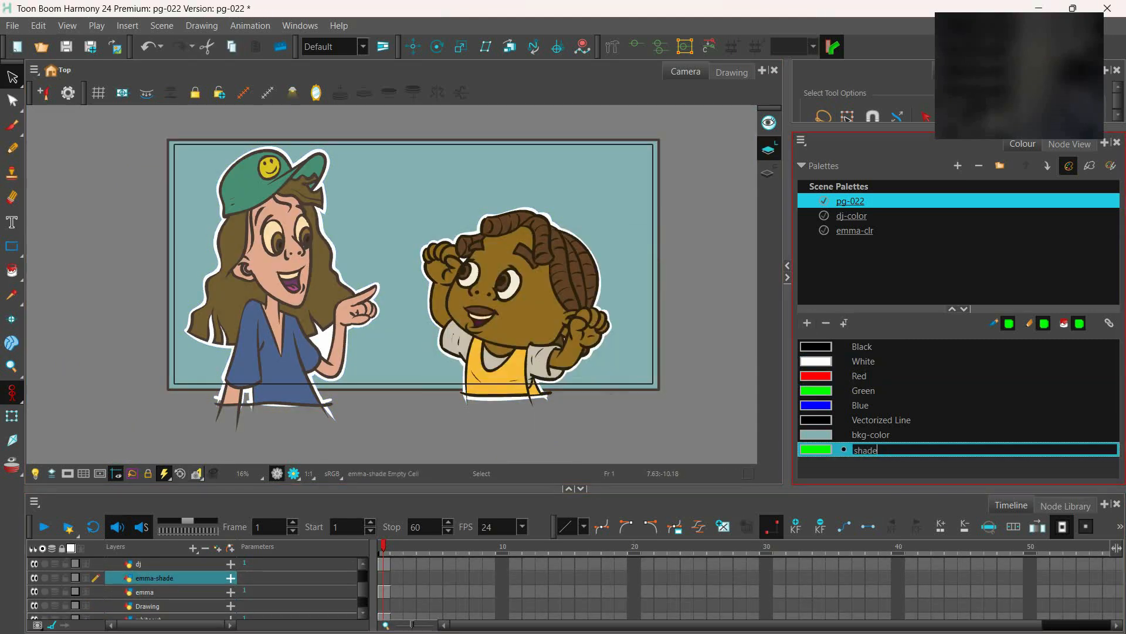
key("Return")
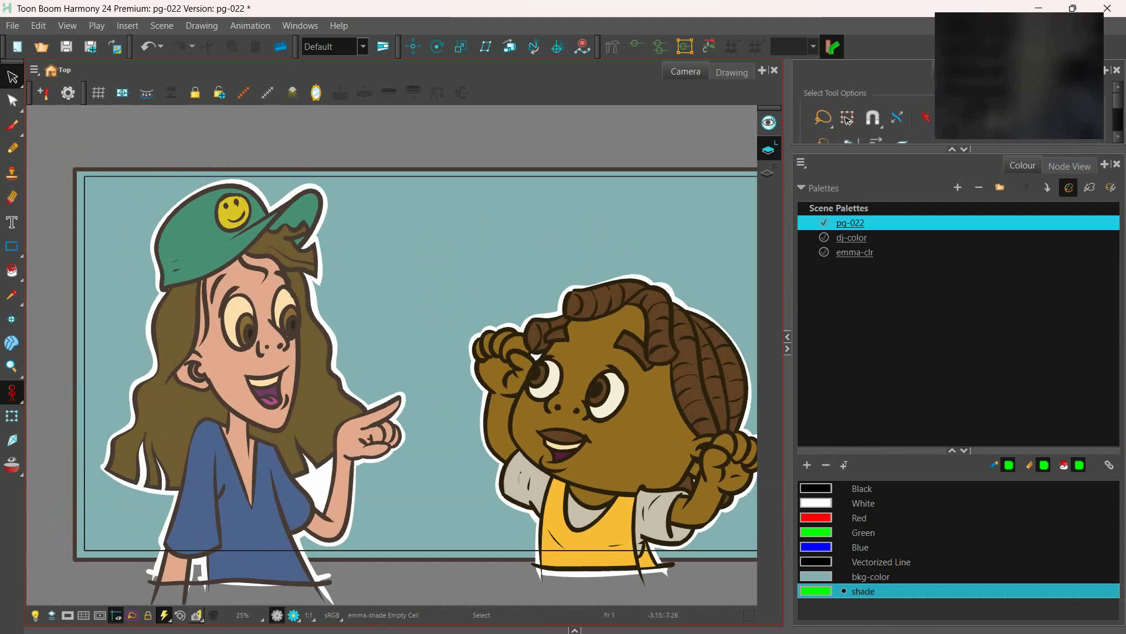
On the emma-shade layer, outline shadow areas in the shade colour on the cap, back hair, side of the face, neck and rear arm
key("alt+b")
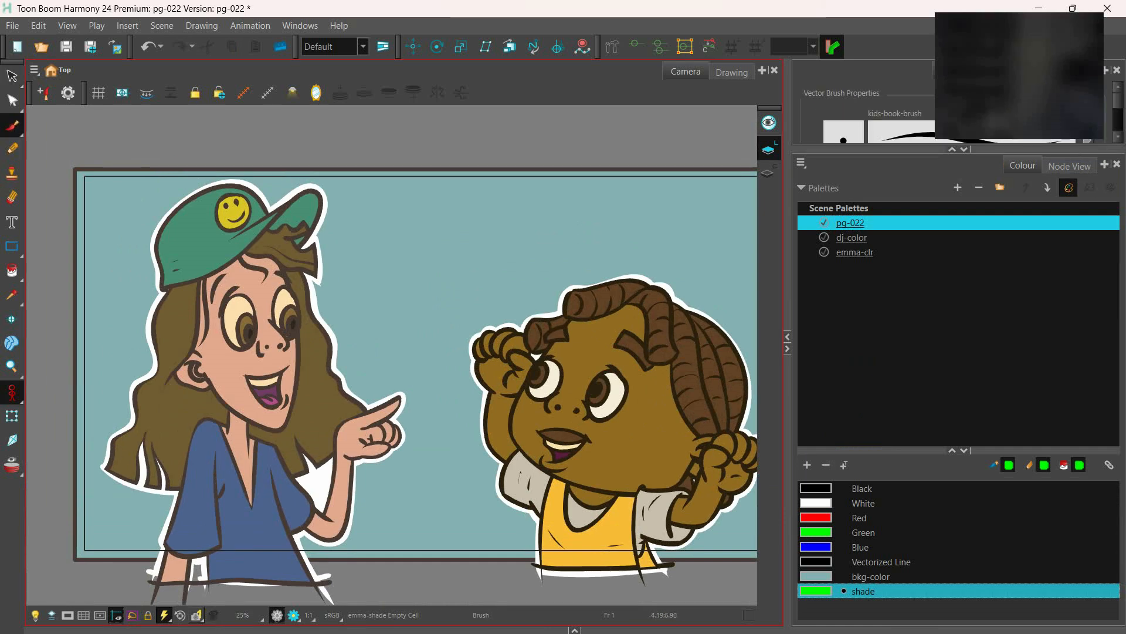
mouse_move(308, 234)
left_mouse_down()
mouse_move(261, 235)
mouse_move(165, 277)
left_mouse_up()
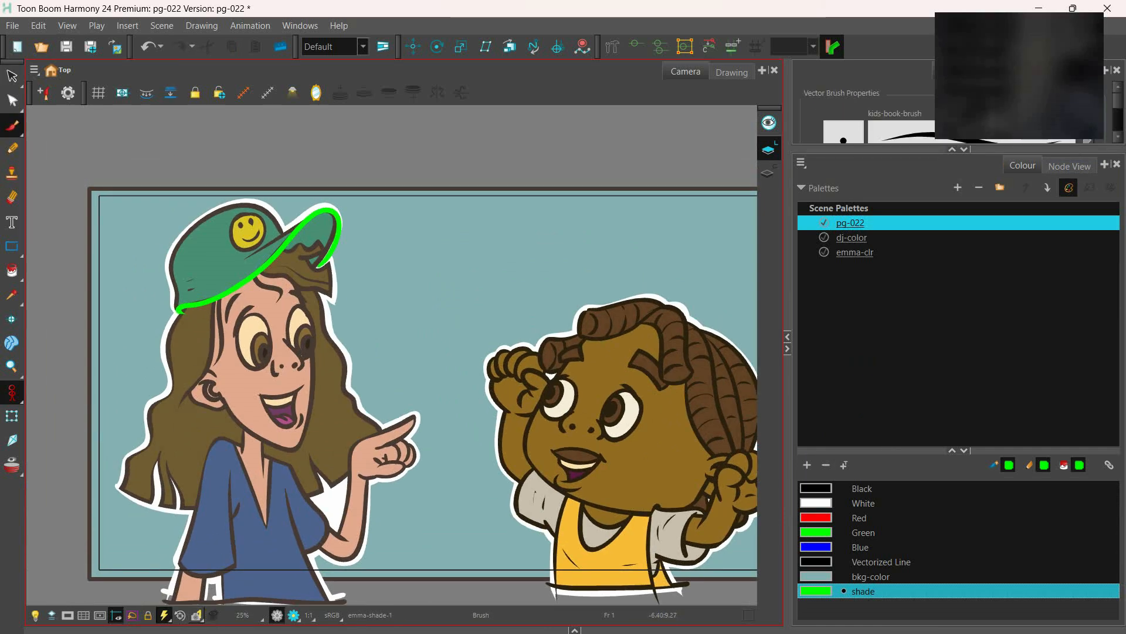
mouse_move(326, 240)
left_mouse_down()
mouse_move(180, 304)
mouse_move(124, 468)
left_mouse_up()
mouse_move(194, 294)
left_mouse_down()
mouse_move(193, 359)
mouse_move(194, 279)
left_mouse_up()
mouse_move(219, 344)
left_mouse_down()
mouse_move(215, 298)
mouse_move(243, 388)
mouse_move(300, 454)
mouse_move(287, 424)
left_mouse_up()
mouse_move(288, 423)
left_mouse_down()
mouse_move(201, 432)
mouse_move(205, 393)
left_mouse_up()
mouse_move(212, 246)
left_mouse_down()
mouse_move(171, 372)
mouse_move(184, 445)
left_mouse_up()
left_click_drag(178, 378, 185, 453)
mouse_move(185, 452)
left_mouse_down()
mouse_move(186, 417)
mouse_move(170, 504)
left_mouse_up()
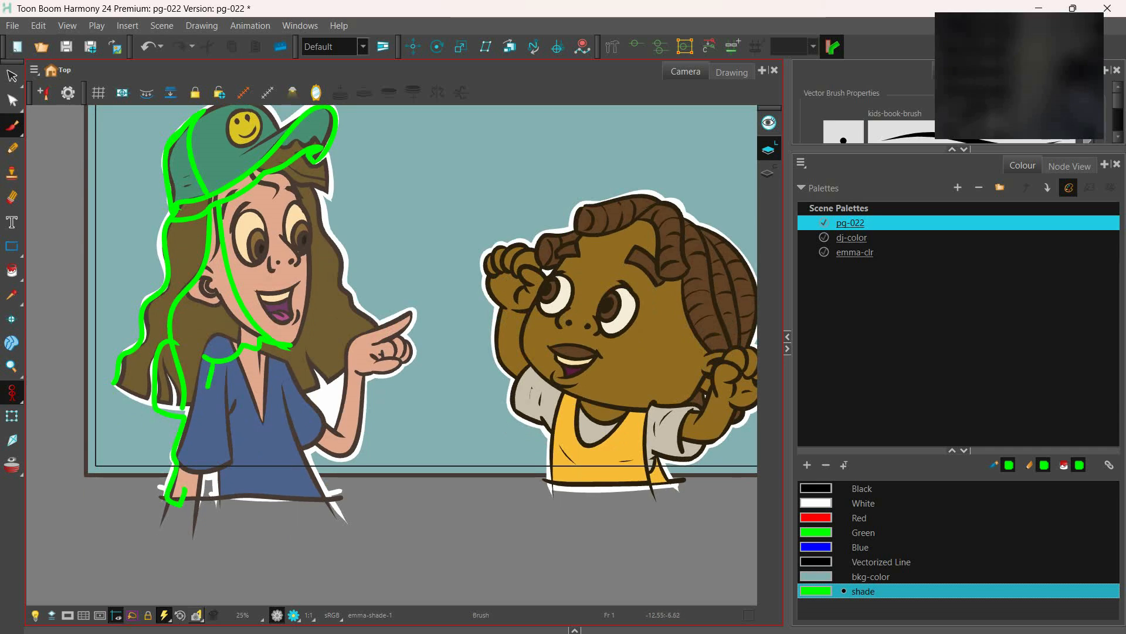
mouse_move(208, 387)
left_mouse_down()
mouse_move(186, 459)
mouse_move(185, 489)
left_mouse_up()
Fill the outlined shadow areas on emma's cap, back hair, face, neck and rear sleeve with the shade colour
key("alt+i")
left_click_drag(181, 155, 316, 150)
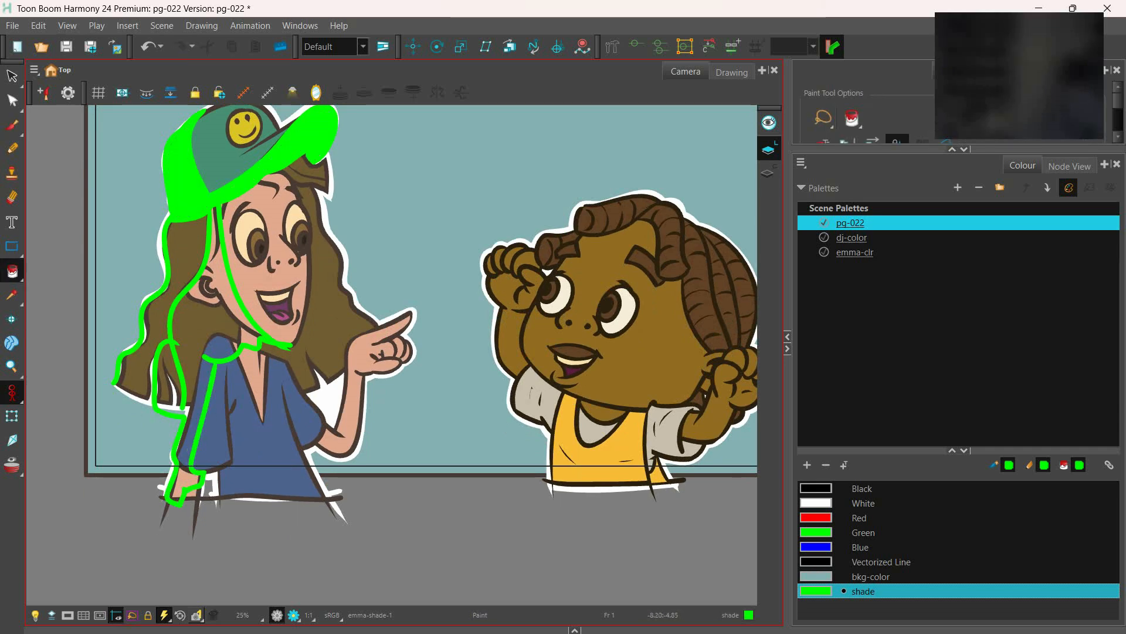
left_click_drag(217, 247, 186, 487)
Brush shadow shapes on emma's neckline and shirt folds, and add shadow strands along the back hair
key("alt+b")
left_click_drag(265, 355, 262, 420)
mouse_move(284, 386)
left_mouse_down()
mouse_move(317, 441)
mouse_move(284, 393)
mouse_move(215, 469)
mouse_move(229, 402)
left_mouse_up()
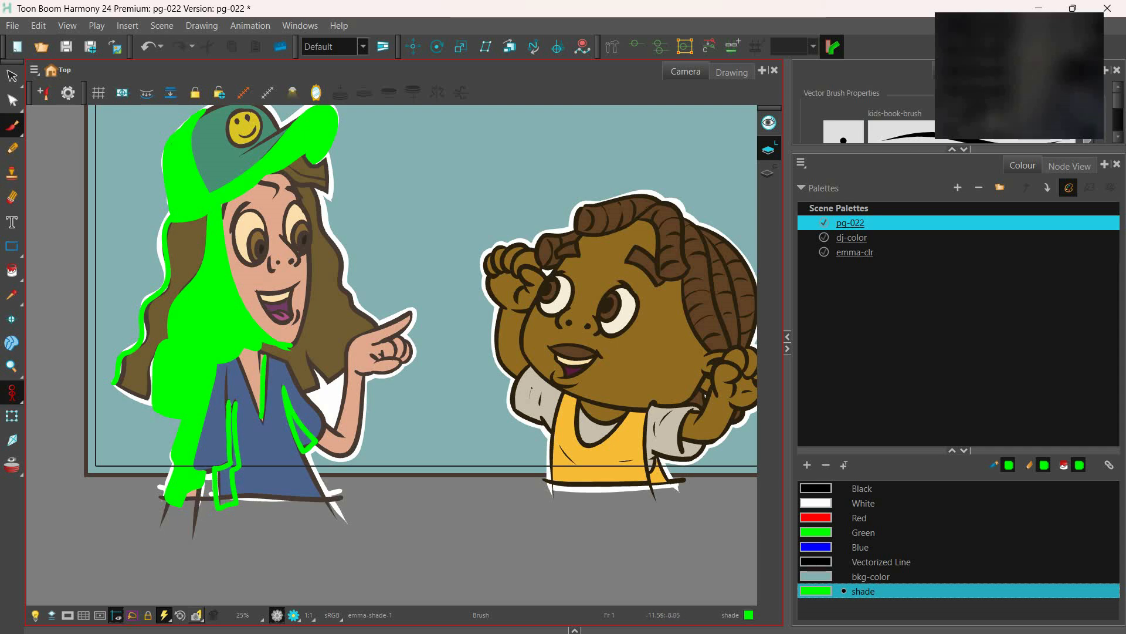
left_click_drag(151, 318, 157, 371)
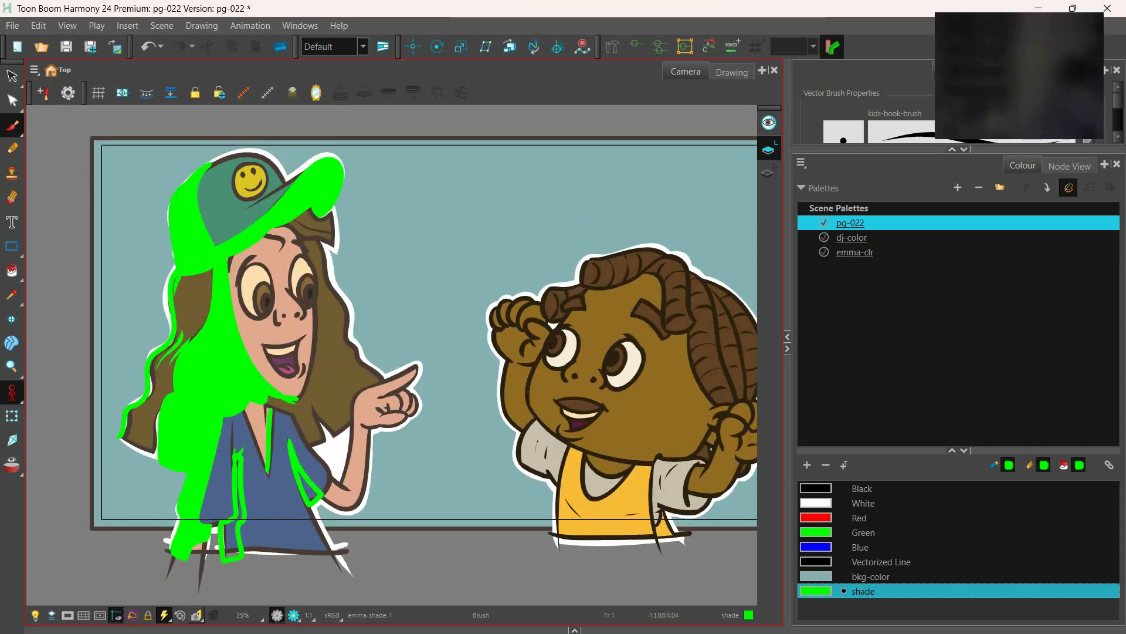
mouse_move(126, 436)
left_mouse_down()
mouse_move(146, 449)
mouse_move(151, 439)
left_mouse_up()
mouse_move(120, 435)
left_mouse_down()
mouse_move(156, 456)
mouse_move(154, 444)
left_mouse_up()
left_click_drag(253, 293, 234, 299)
Outline shadows on emma's front hair, shoulder, pointing hand and forearm, adding shadow strands to the front hair
mouse_move(285, 244)
left_mouse_down()
mouse_move(298, 308)
mouse_move(280, 403)
left_mouse_up()
mouse_move(300, 289)
left_mouse_down()
mouse_move(326, 434)
mouse_move(297, 456)
left_mouse_up()
left_click_drag(297, 456, 258, 412)
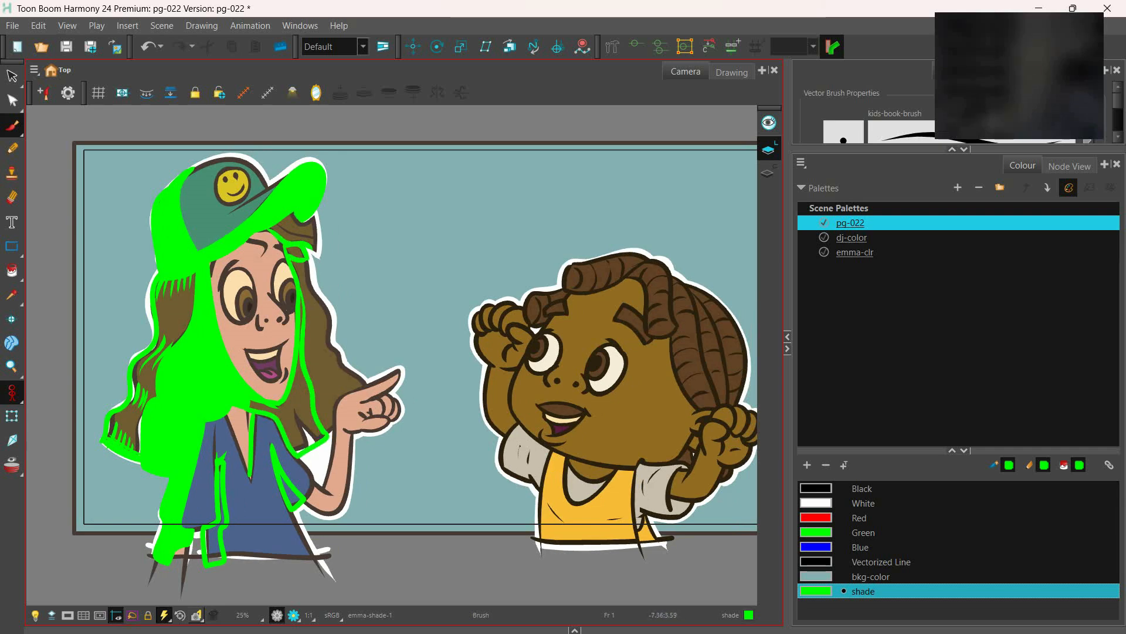
left_click_drag(306, 262, 308, 294)
left_click_drag(326, 322, 332, 355)
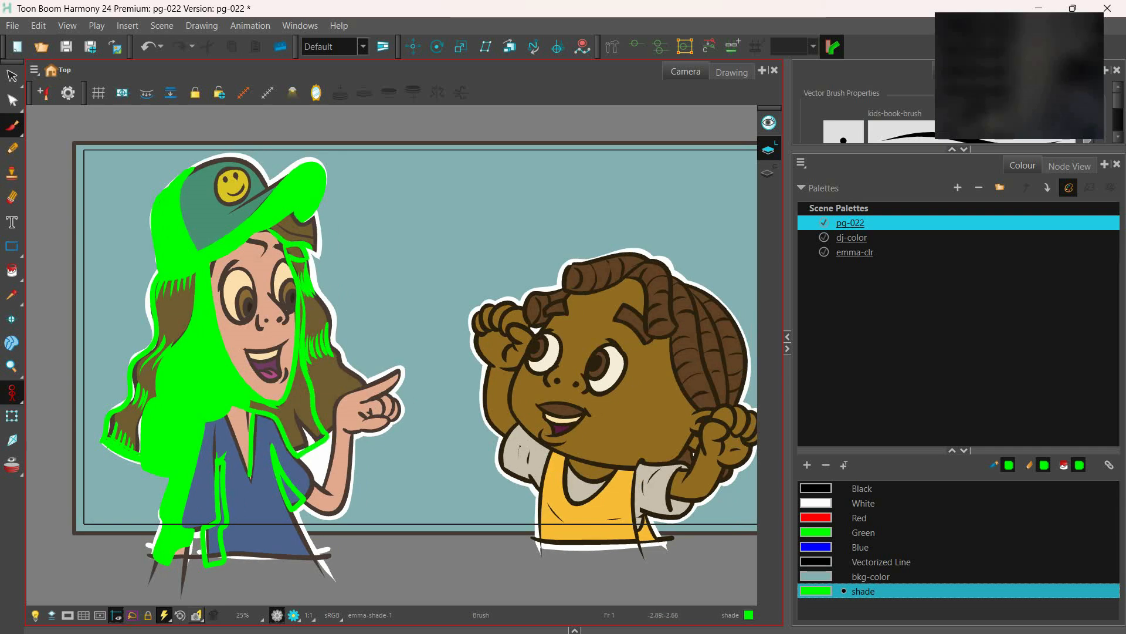
mouse_move(342, 398)
left_mouse_down()
mouse_move(327, 486)
mouse_move(334, 517)
mouse_move(371, 432)
mouse_move(355, 413)
mouse_move(401, 371)
mouse_move(339, 401)
left_mouse_up()
left_click_drag(341, 446, 354, 441)
Fill the outlined shadows on emma's front hair, pointing arm and shirt with the shade colour
key("alt+i")
mouse_move(296, 253)
left_mouse_down()
mouse_move(296, 432)
mouse_move(346, 439)
left_mouse_up()
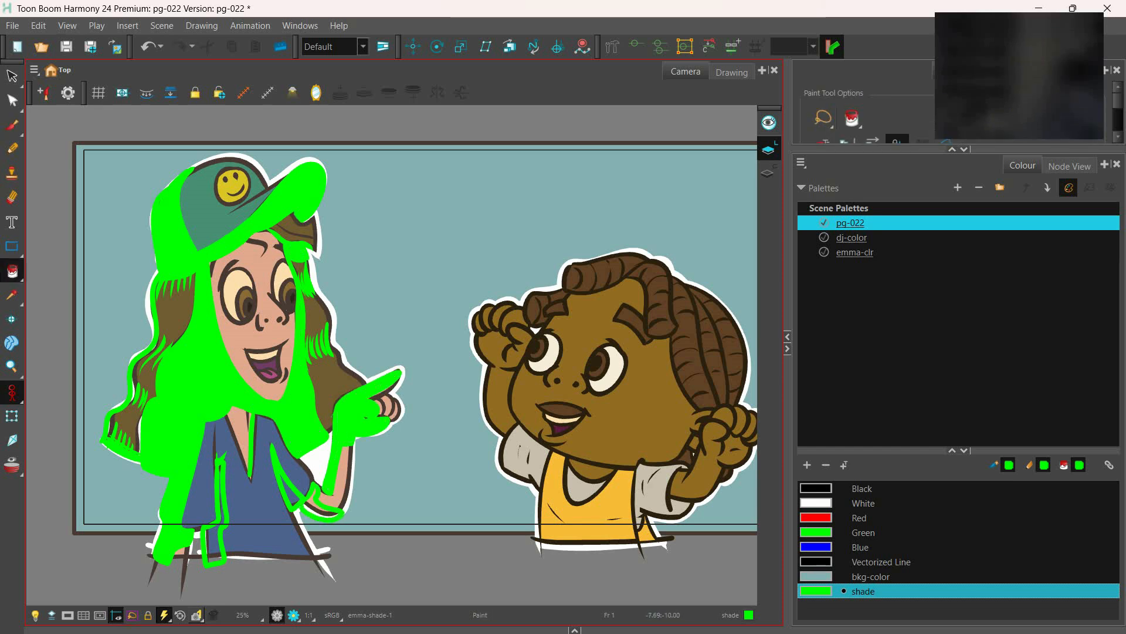
left_click_drag(301, 494, 216, 528)
left_click_drag(235, 352, 230, 351)
Draw and fill shade-coloured shadows around emma's eyes, nose and mouth
key("alt+b")
mouse_move(231, 259)
left_mouse_down()
mouse_move(243, 271)
mouse_move(216, 292)
mouse_move(231, 259)
left_mouse_up()
mouse_move(283, 262)
left_mouse_down()
mouse_move(277, 301)
mouse_move(283, 259)
left_mouse_up()
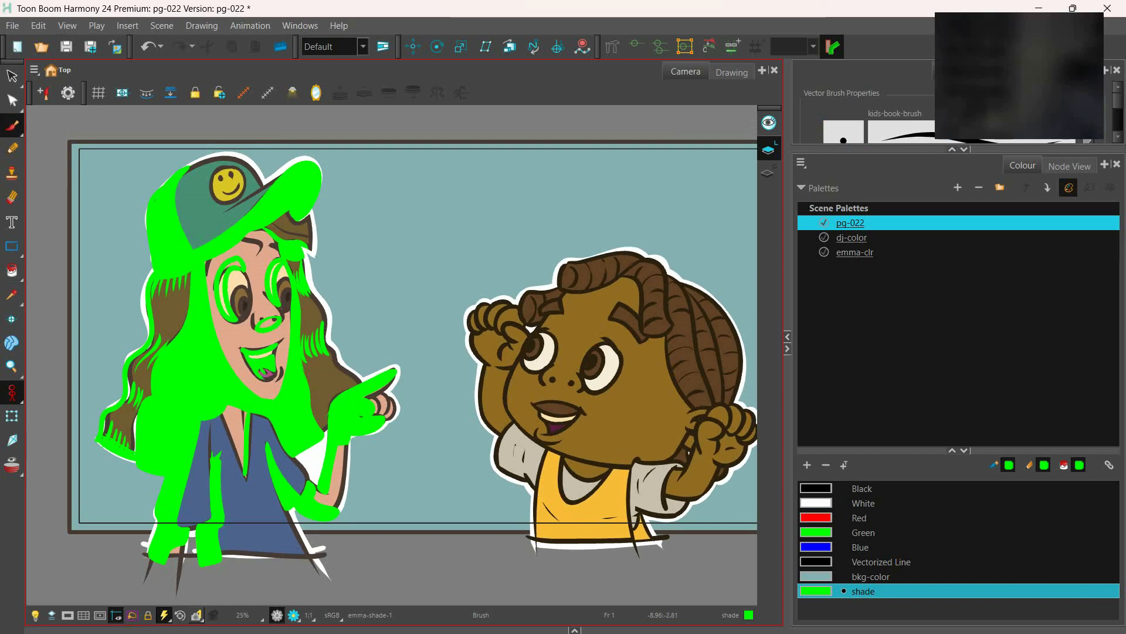
key("alt+i")
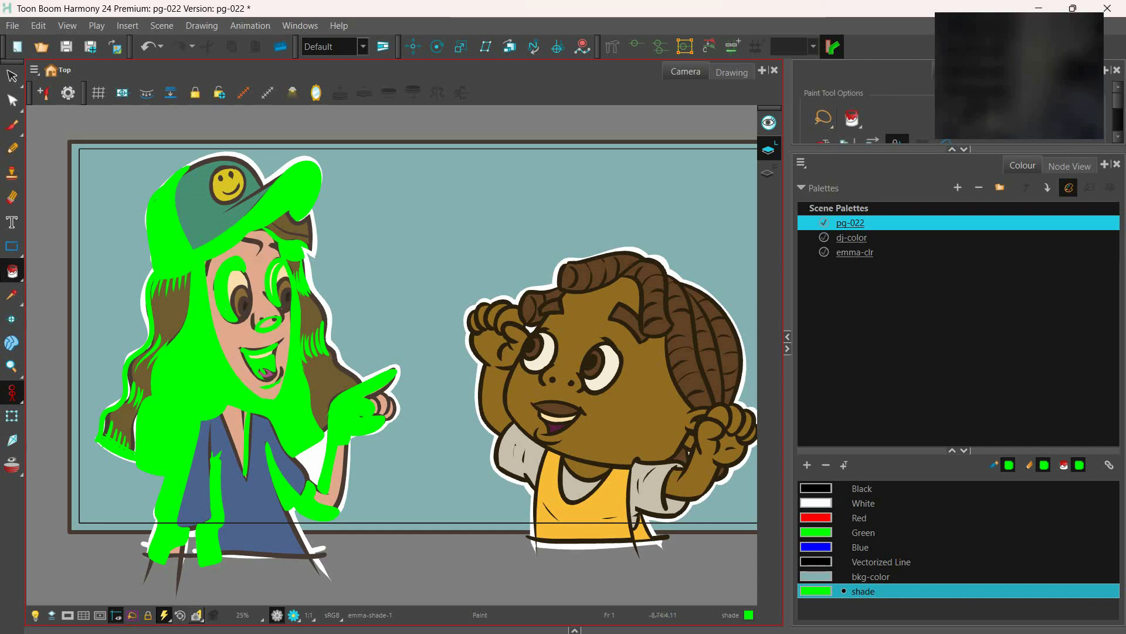
key("alt+s")
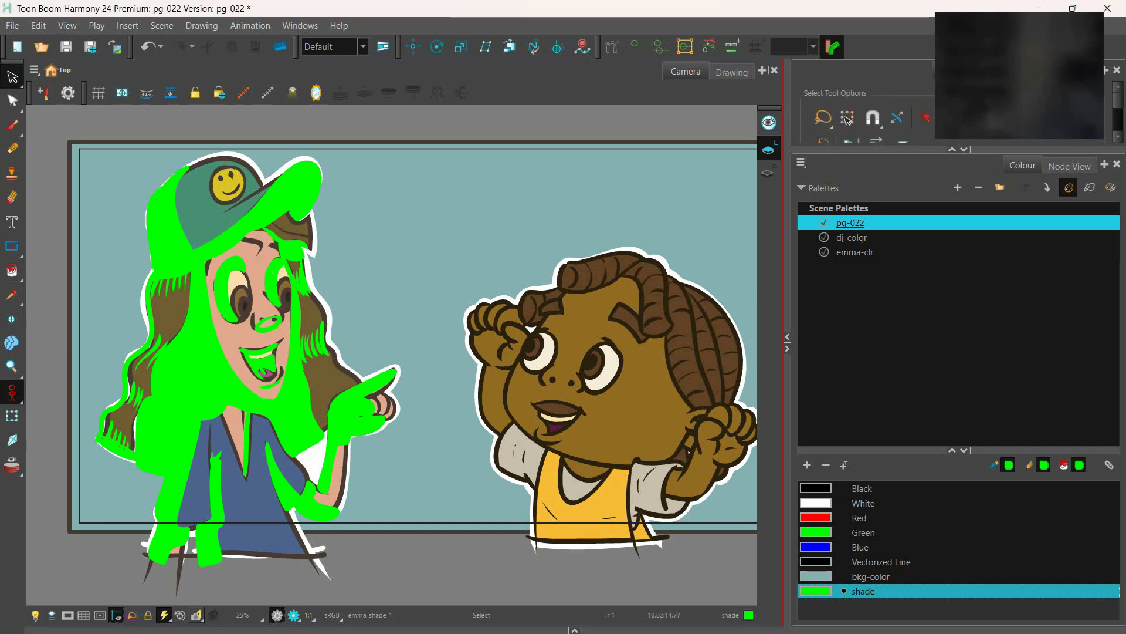
Show the node network at full height, select all of its nodes and spread them out in order
left_click(1070, 72)
left_click(965, 149)
left_click_drag(835, 276, 1085, 423)
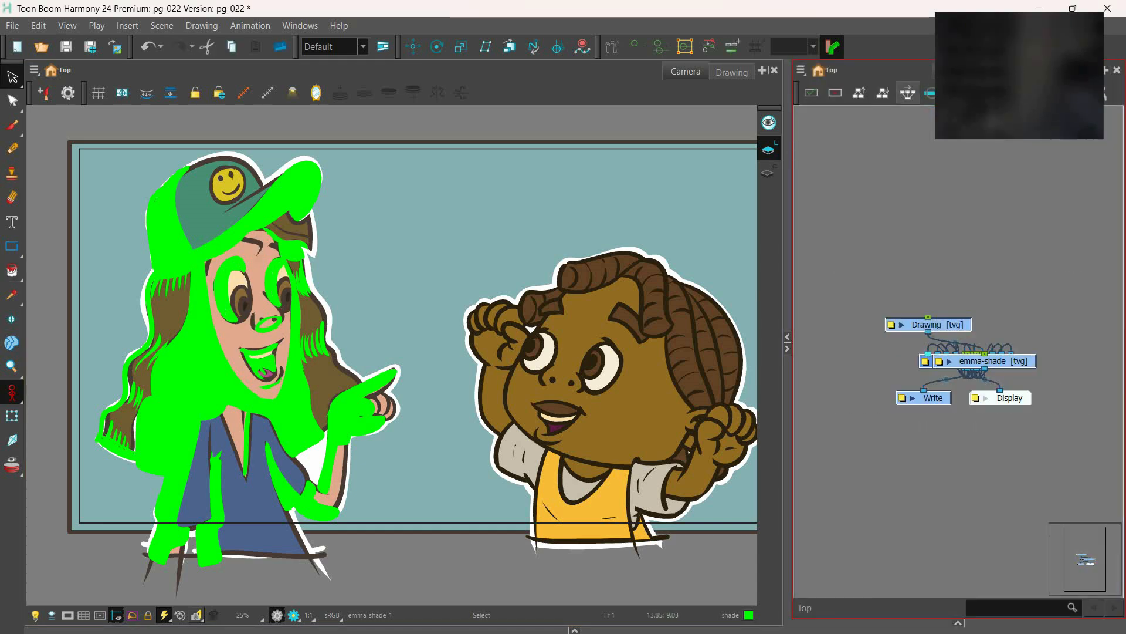
Save the scene and bring the timeline back into view
left_click(12, 26)
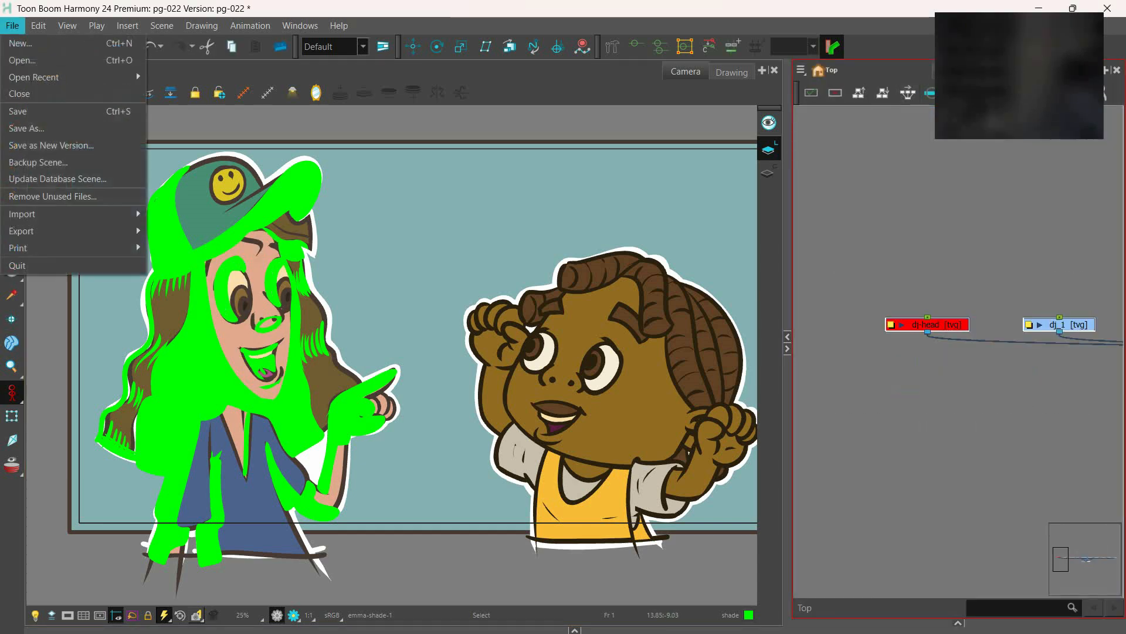
left_click(18, 111)
left_click(575, 630)
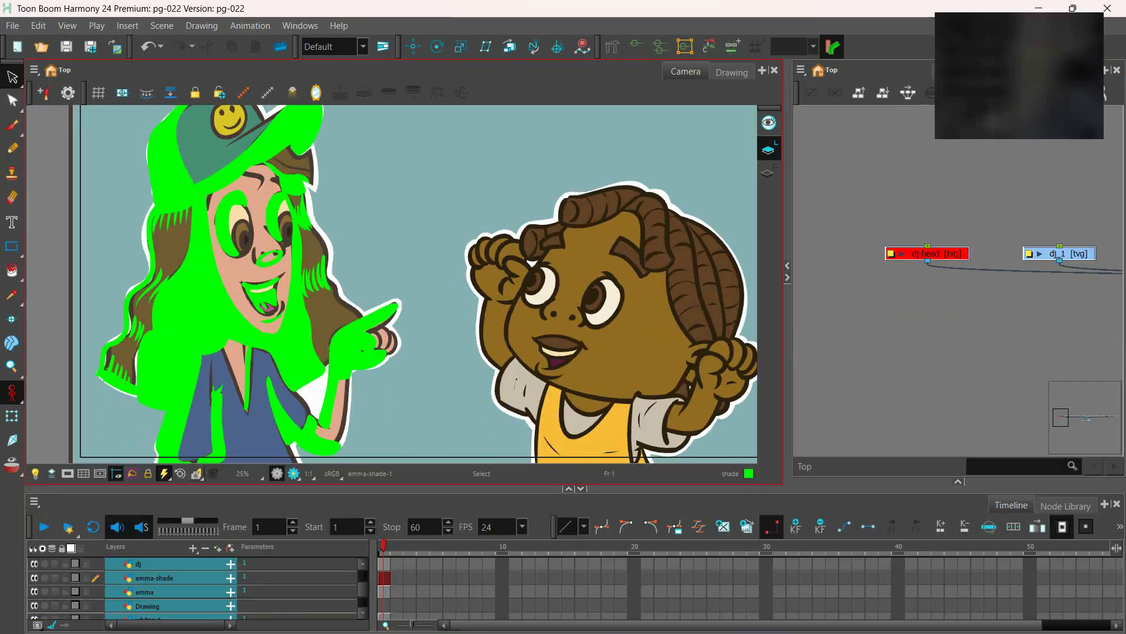
Insert a Tone node beneath emma with emma-shade connected as its matte, and set the Tone radius to 1
left_click(1065, 505)
type("tone")
left_click_drag(169, 579, 1063, 166)
left_click_drag(1063, 166, 961, 246)
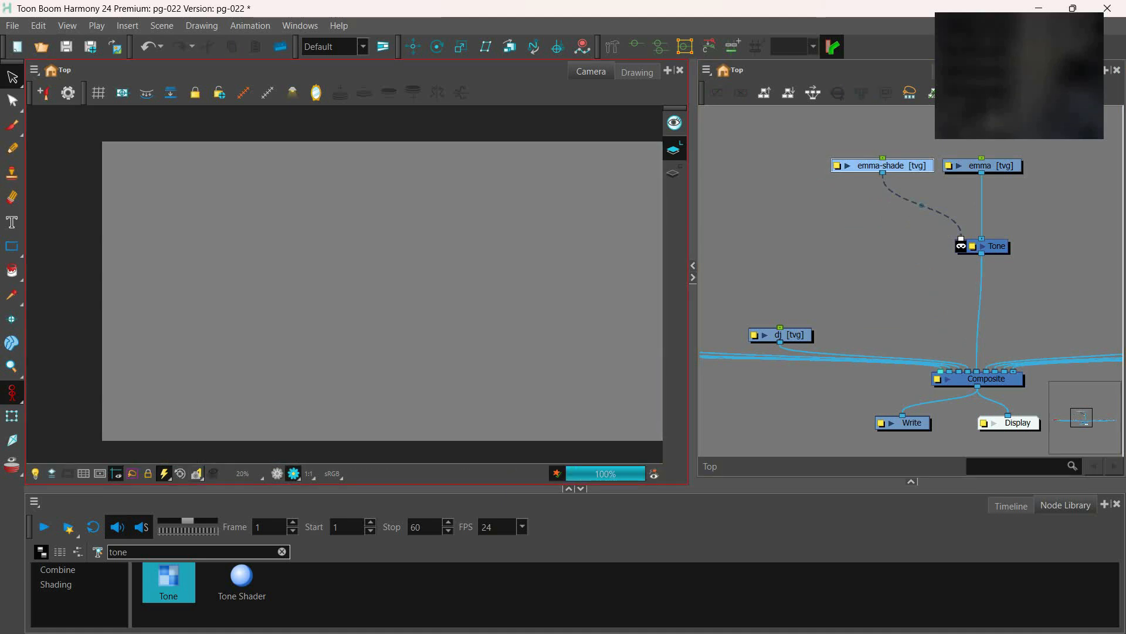
left_click(973, 247)
double_click(557, 241)
type("0")
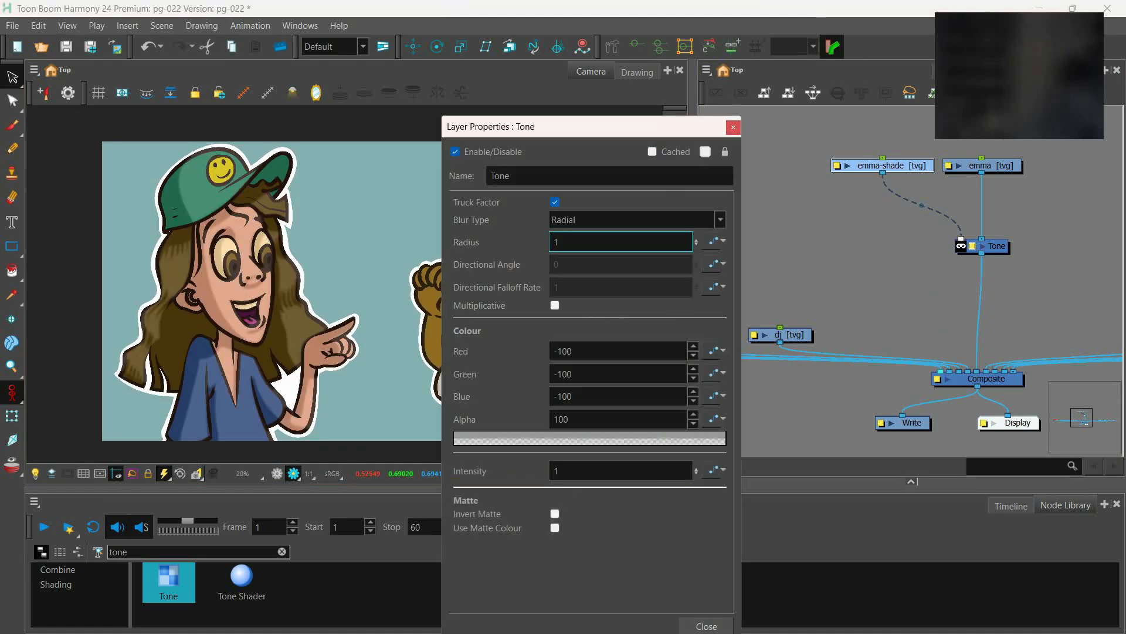
left_click(706, 625)
Bring back the timeline and colour palette, choose the shade swatch and return the camera to the non-rendered preview with the Brush ready
left_click(1012, 506)
left_click(971, 71)
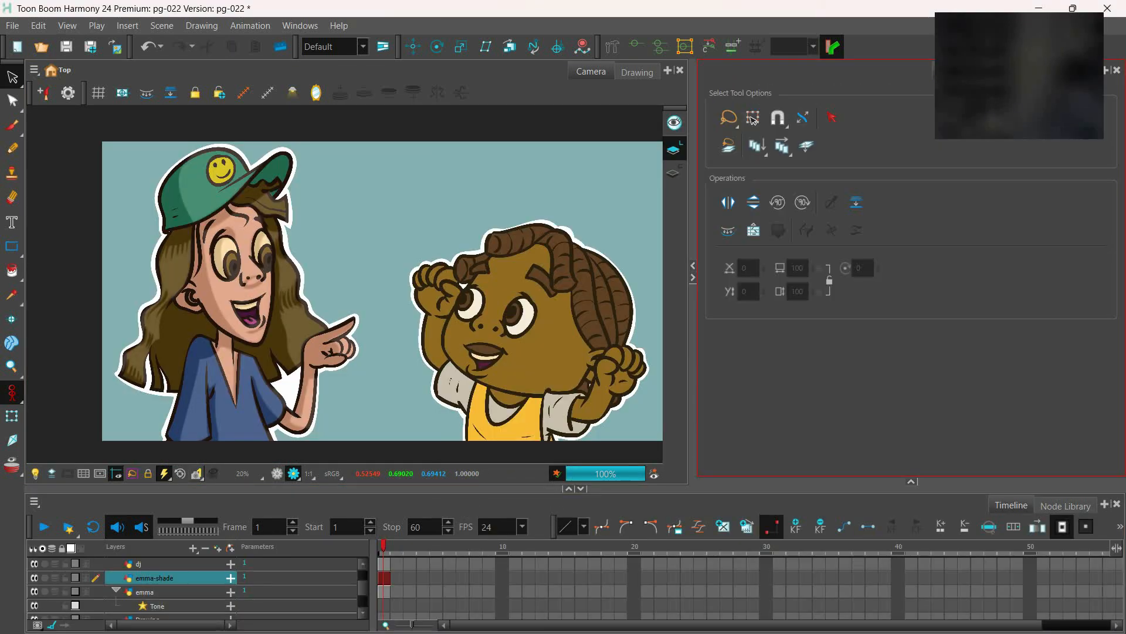
left_click(1071, 71)
left_click(911, 481)
left_click(768, 450)
left_click(276, 474)
key("alt+i")
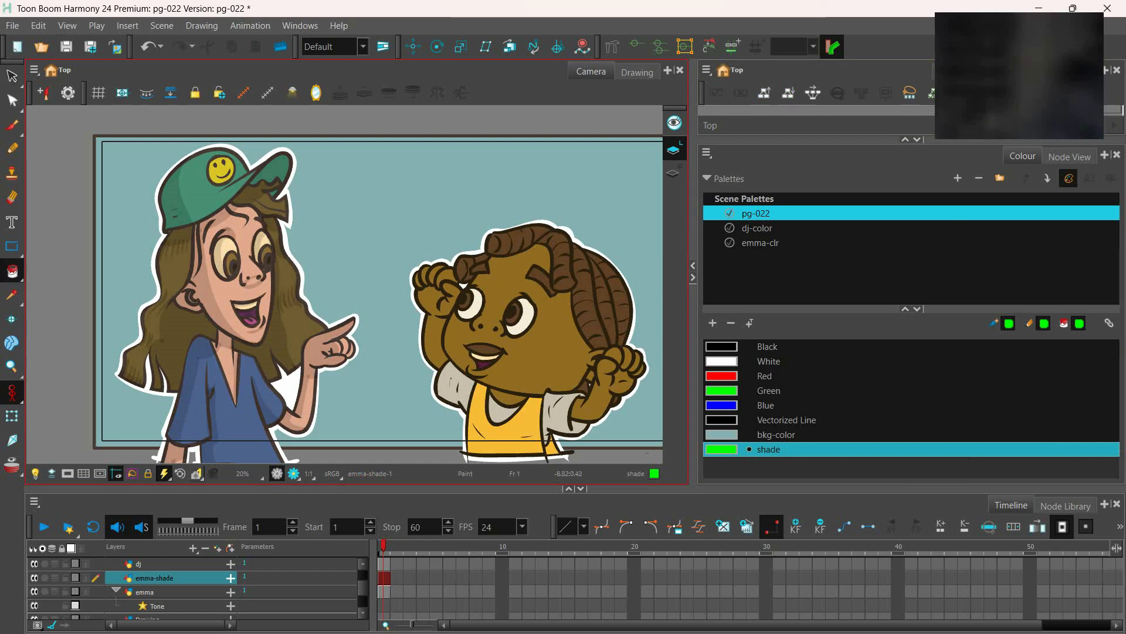
key("alt+b")
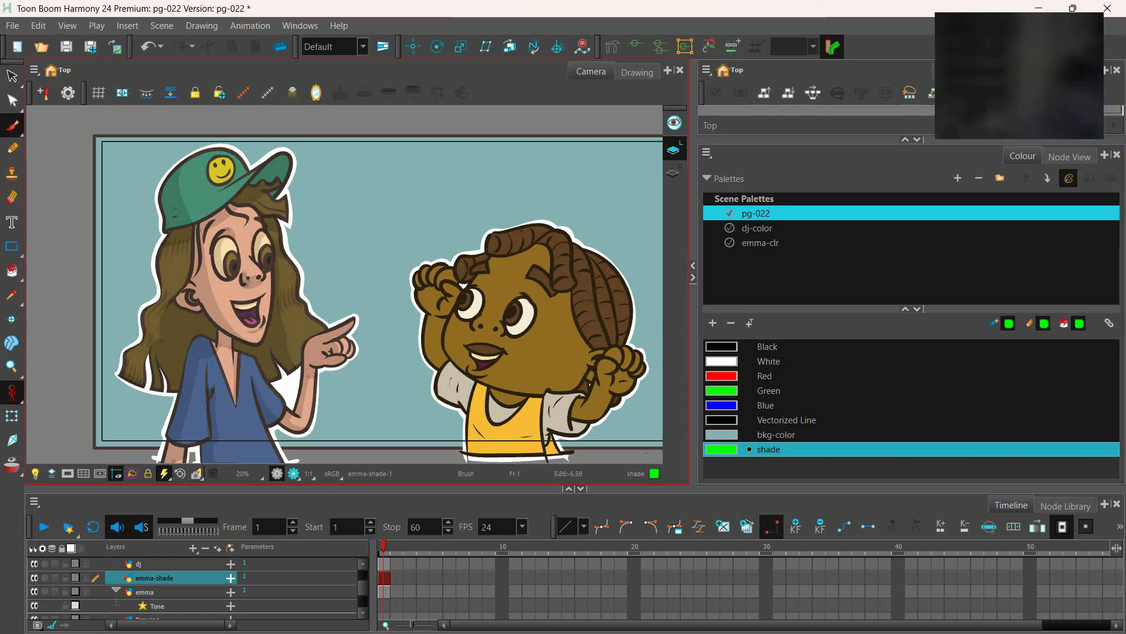
Add a vector drawing layer named dj-shade directly above the dj_1 layer
left_click_drag(362, 588, 363, 578)
left_click(153, 578)
key("ctrl+r")
type("dj-shade")
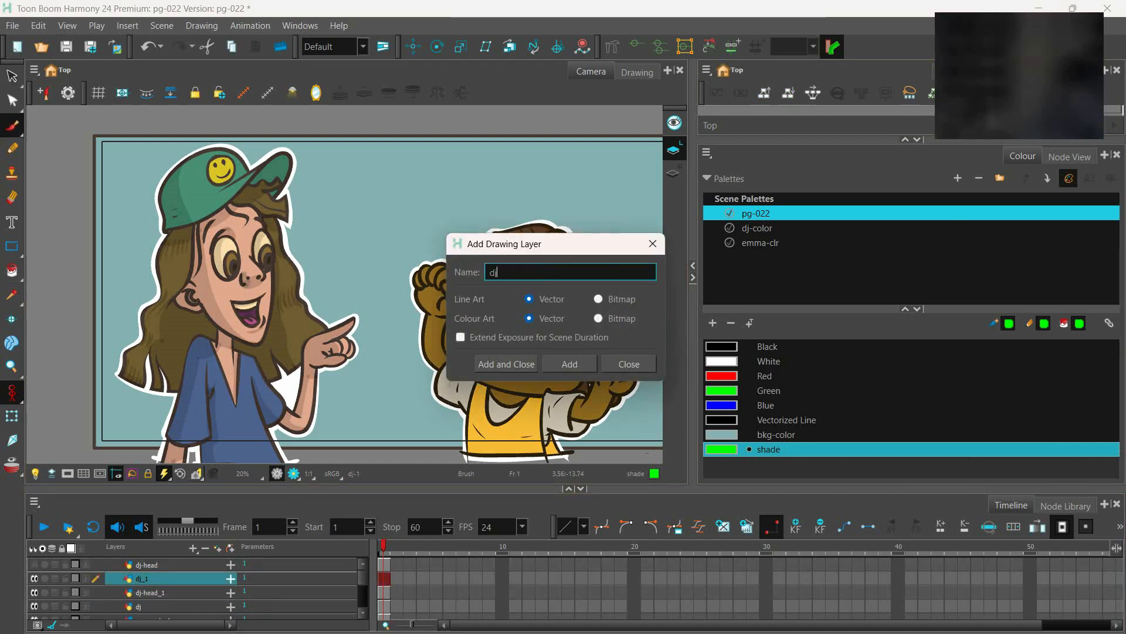
left_click(509, 363)
Outline the shadows around dj's eyes, nose, mouth, chin and cheek in the shade colour
left_click(768, 450)
left_click_drag(541, 364, 439, 334)
scroll(439, 334, "up", 1)
mouse_move(472, 245)
left_mouse_down()
mouse_move(433, 345)
mouse_move(363, 358)
mouse_move(348, 337)
mouse_move(381, 333)
left_mouse_up()
mouse_move(415, 246)
left_mouse_down()
mouse_move(425, 286)
mouse_move(416, 246)
mouse_move(352, 275)
mouse_move(357, 240)
left_mouse_up()
left_click_drag(355, 287, 355, 291)
key("ctrl+z")
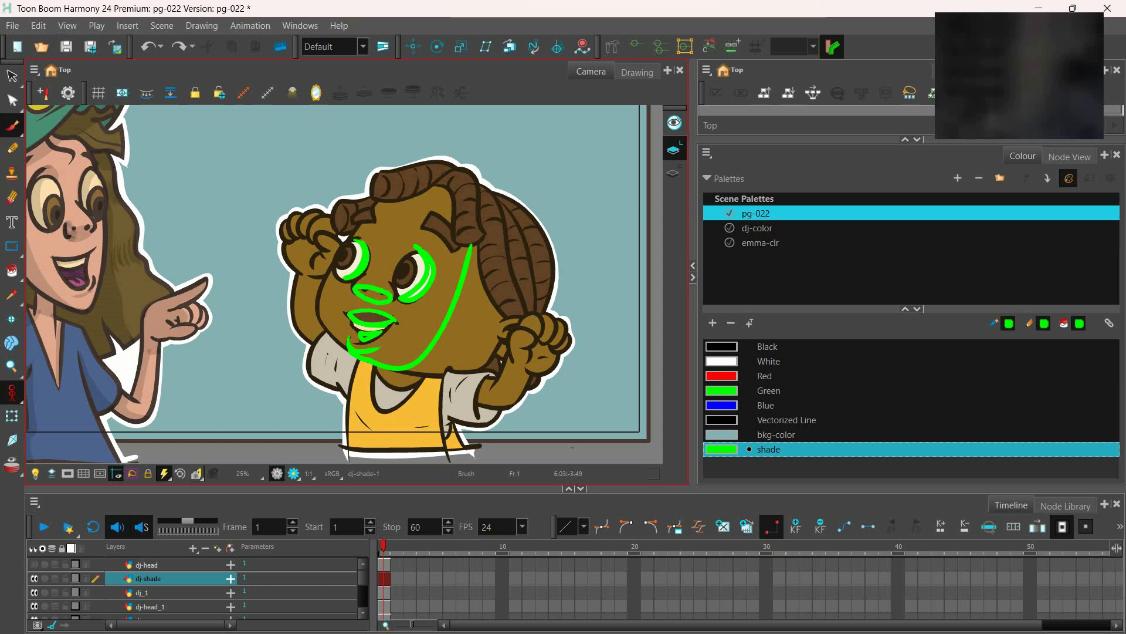
Outline the shadows on dj's hair, back of the head, arms, hands and shirt in the shade colour
mouse_move(445, 172)
left_mouse_down()
mouse_move(391, 199)
mouse_move(403, 208)
mouse_move(374, 196)
mouse_move(361, 223)
left_mouse_up()
mouse_move(467, 169)
left_mouse_down()
mouse_move(462, 242)
mouse_move(482, 177)
mouse_move(553, 300)
mouse_move(517, 328)
mouse_move(492, 374)
mouse_move(390, 376)
left_mouse_up()
left_click_drag(476, 339, 453, 310)
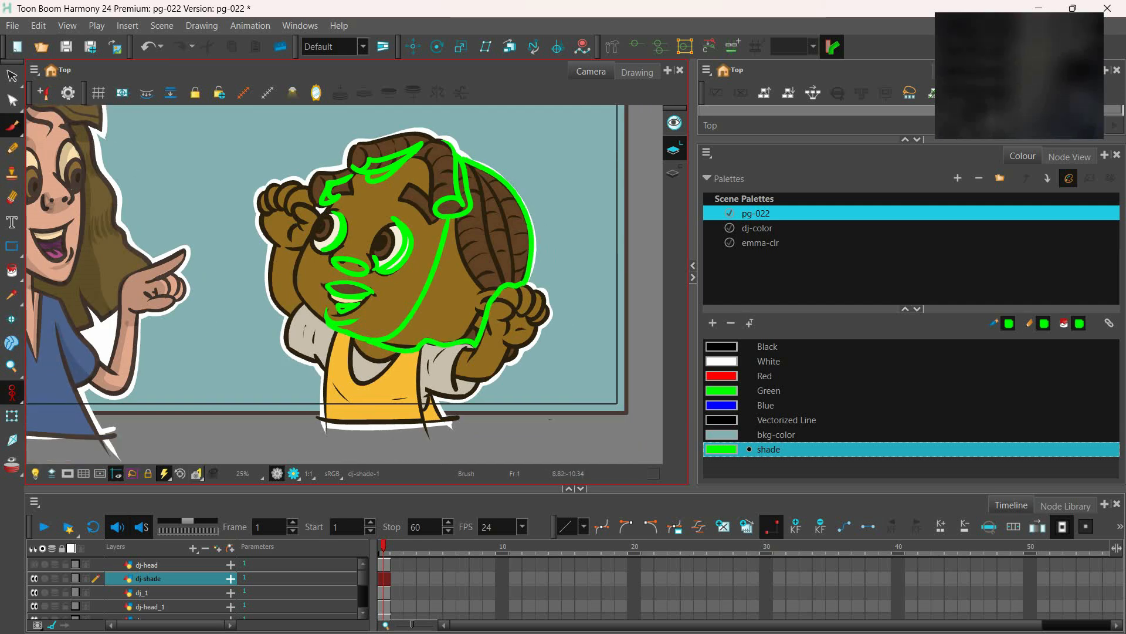
mouse_move(457, 375)
left_mouse_down()
mouse_move(498, 347)
mouse_move(518, 302)
mouse_move(528, 305)
mouse_move(534, 323)
mouse_move(497, 371)
mouse_move(443, 411)
mouse_move(420, 364)
mouse_move(397, 371)
mouse_move(379, 396)
mouse_move(429, 434)
mouse_move(357, 379)
mouse_move(332, 329)
mouse_move(284, 355)
mouse_move(319, 212)
mouse_move(307, 186)
mouse_move(280, 250)
mouse_move(302, 307)
left_mouse_up()
Fill dj's outlined shadows on the face, hair, arms and clothes with the shade colour, and add a shirt crease shadow
key("alt+i")
left_click(298, 232)
left_click_drag(392, 160, 380, 175)
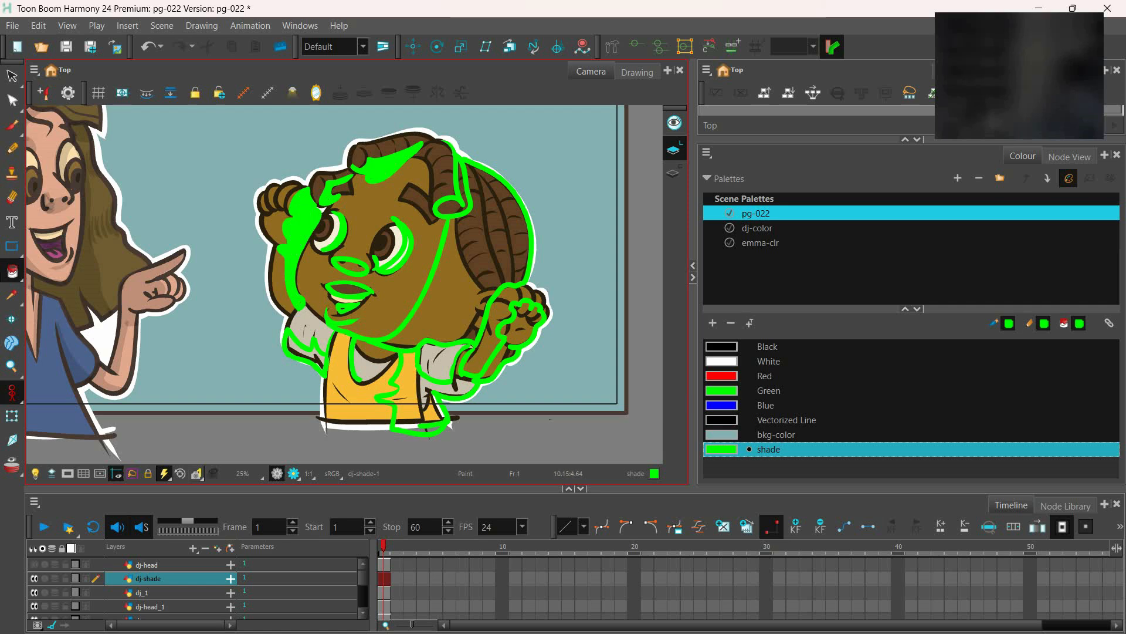
left_click_drag(460, 182, 451, 243)
left_click(519, 340)
left_click_drag(465, 359, 411, 404)
left_click(302, 351)
left_click(349, 288)
left_click(351, 267)
left_click(404, 257)
key("alt+b")
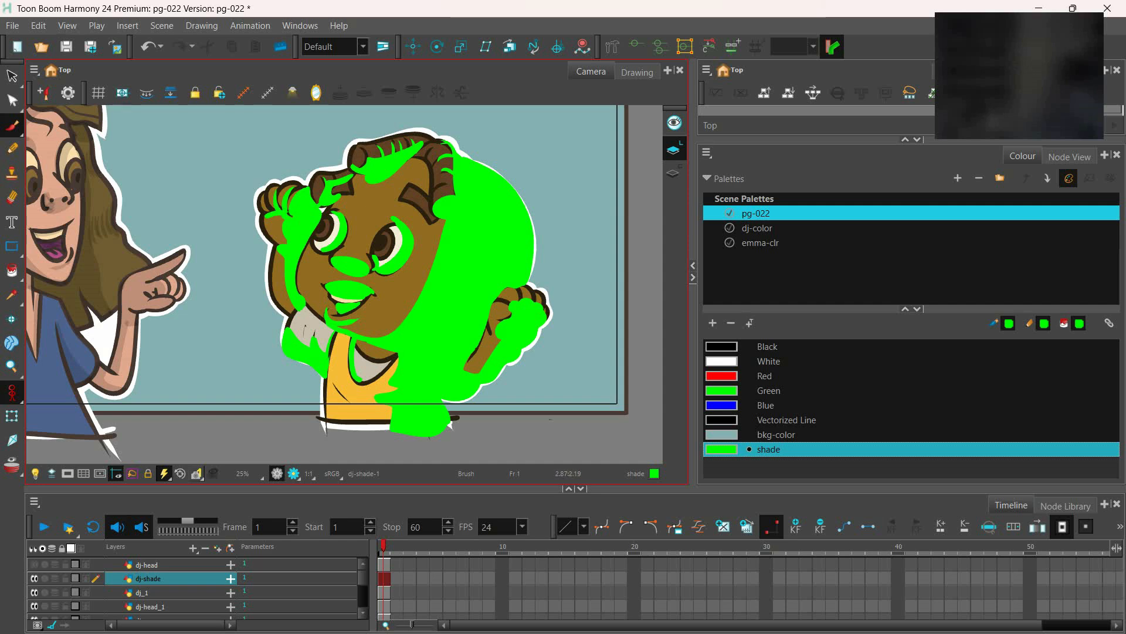
Show the node network and spread the dj_1, dj-head_1 and dj nodes out in a row
left_click(1069, 156)
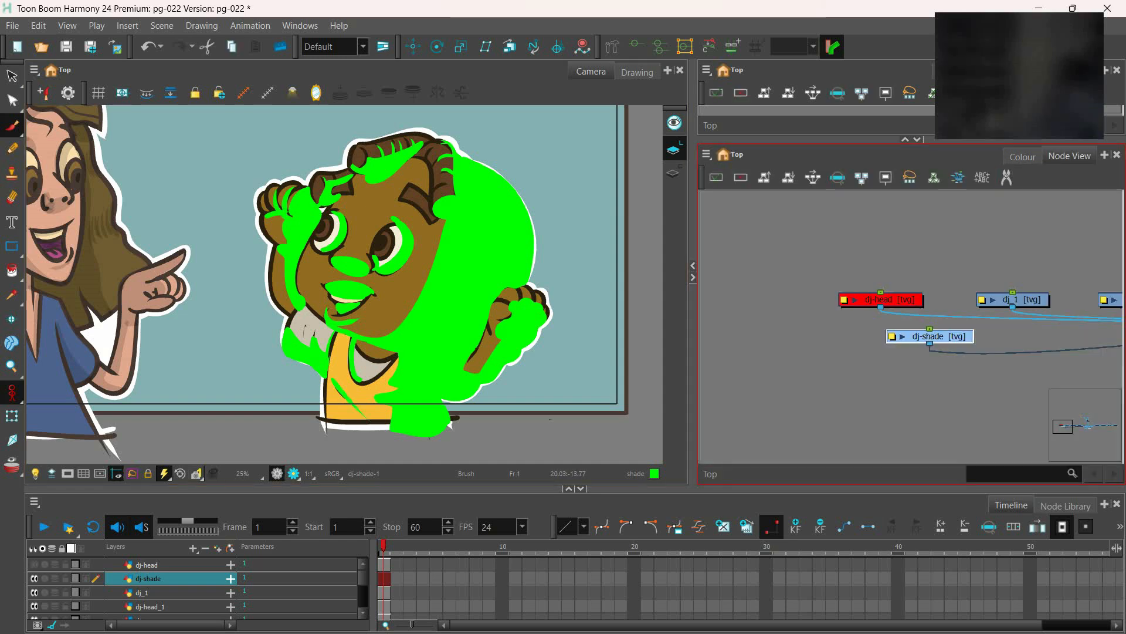
left_click_drag(1032, 293, 925, 314)
left_click_drag(993, 320, 881, 221)
left_click_drag(764, 367, 989, 241)
left_click_drag(851, 386, 888, 242)
left_click(1087, 242)
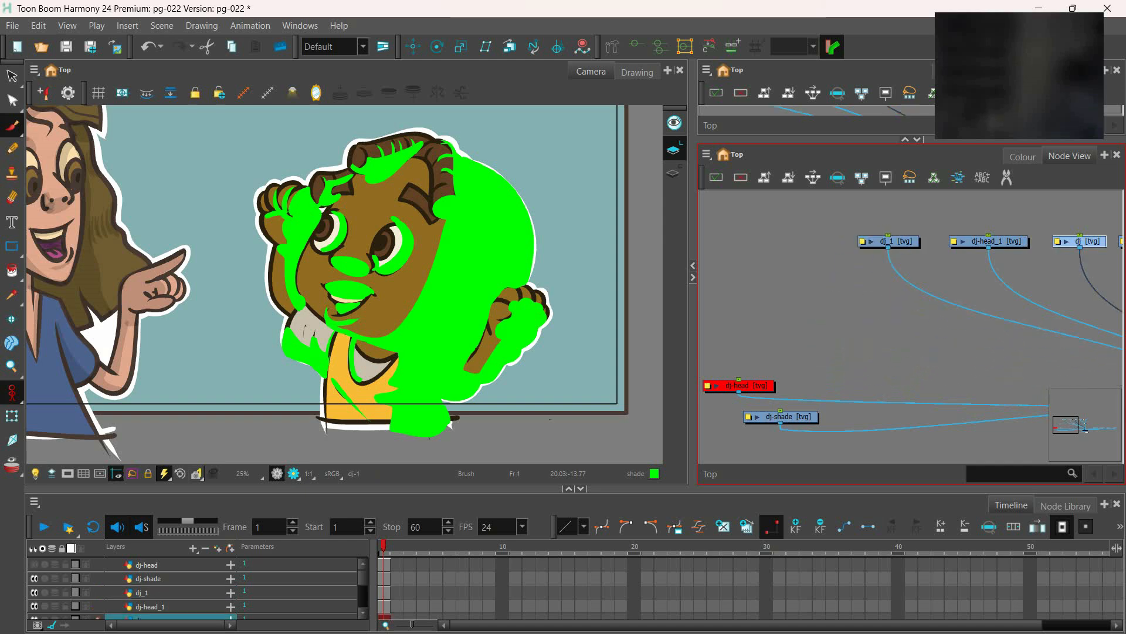
Rename the dj_1 layer as dj_overlap
left_click_drag(362, 576, 362, 582)
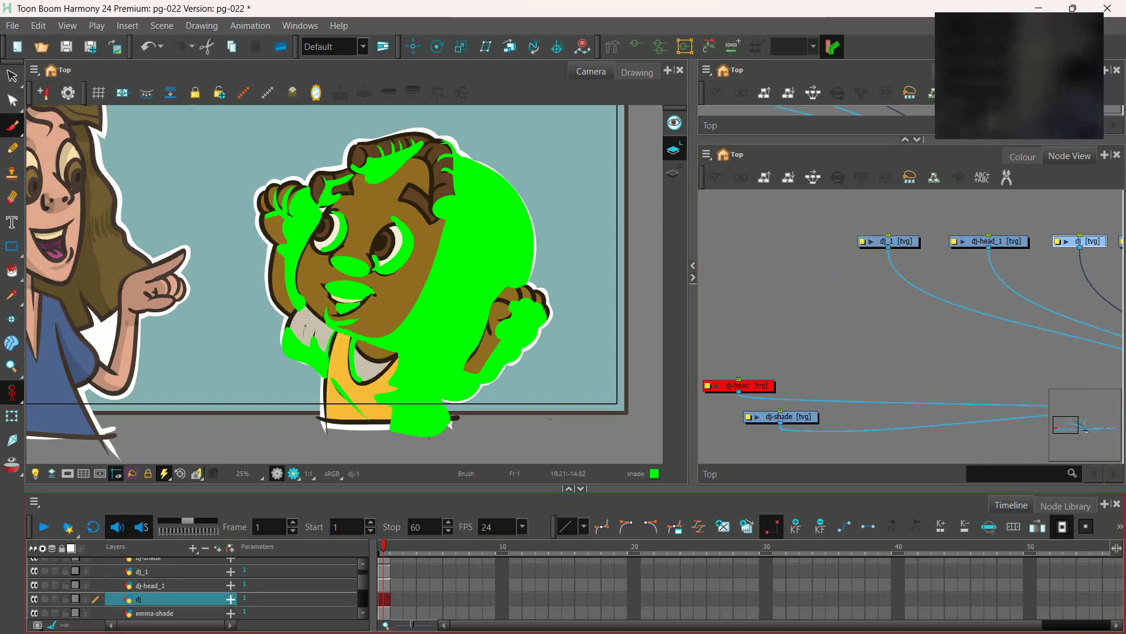
double_click(142, 572)
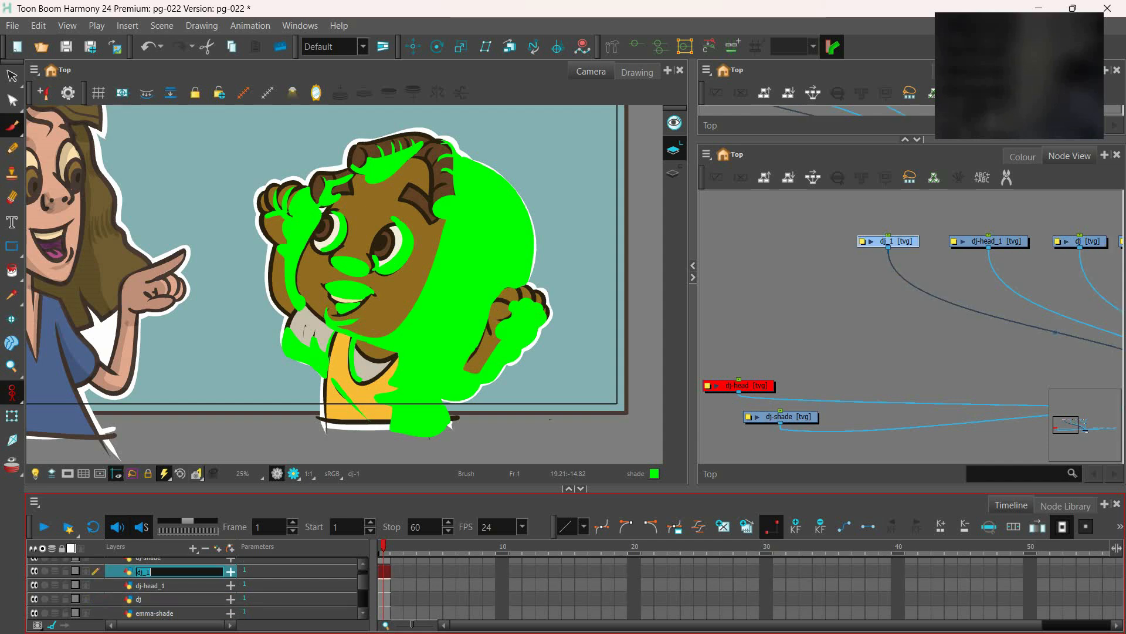
type("dj_overlap")
key("Return")
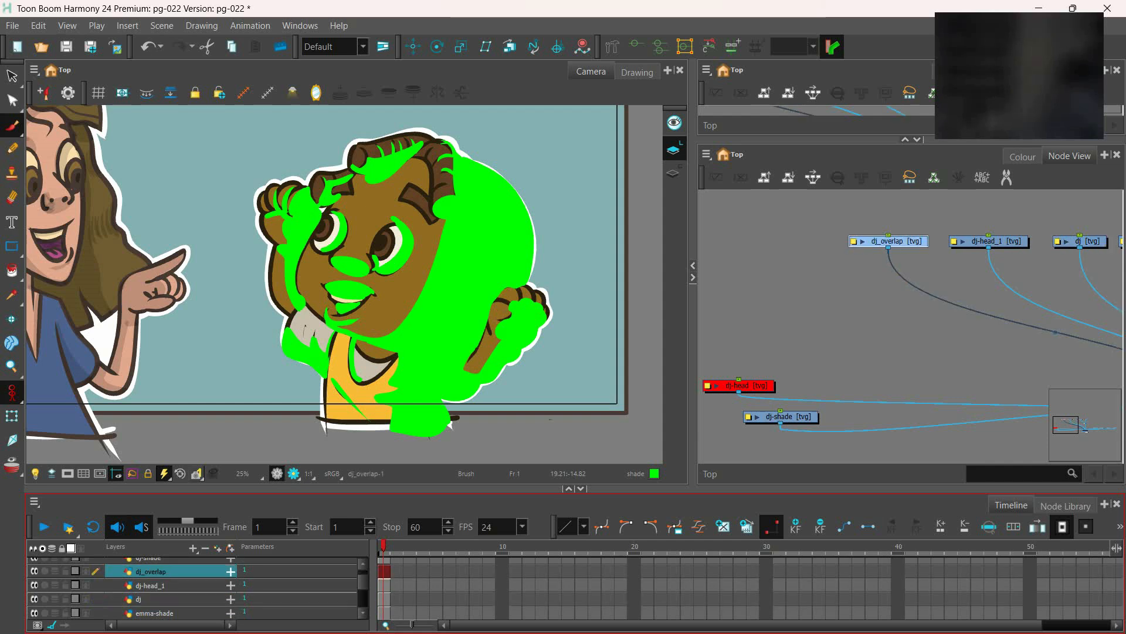
Place the dj-shade node beside dj_overlap and insert a Tone node beneath dj_overlap
left_click(821, 352)
left_click_drag(786, 417, 793, 245)
left_click(1066, 505)
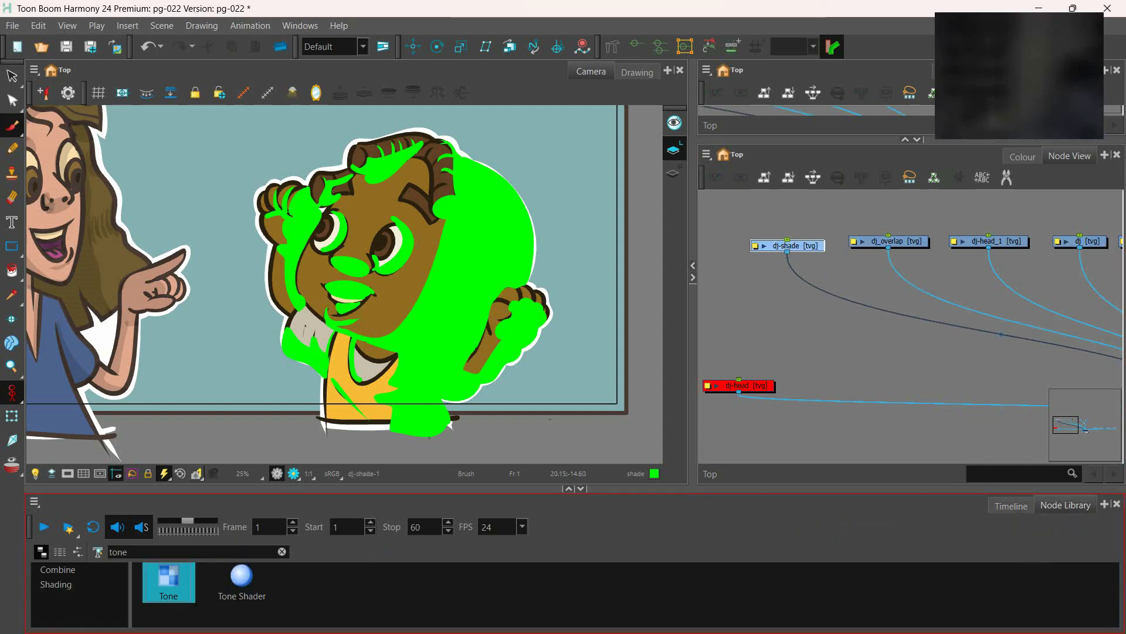
left_click_drag(169, 581, 916, 311)
left_click_drag(915, 311, 828, 320)
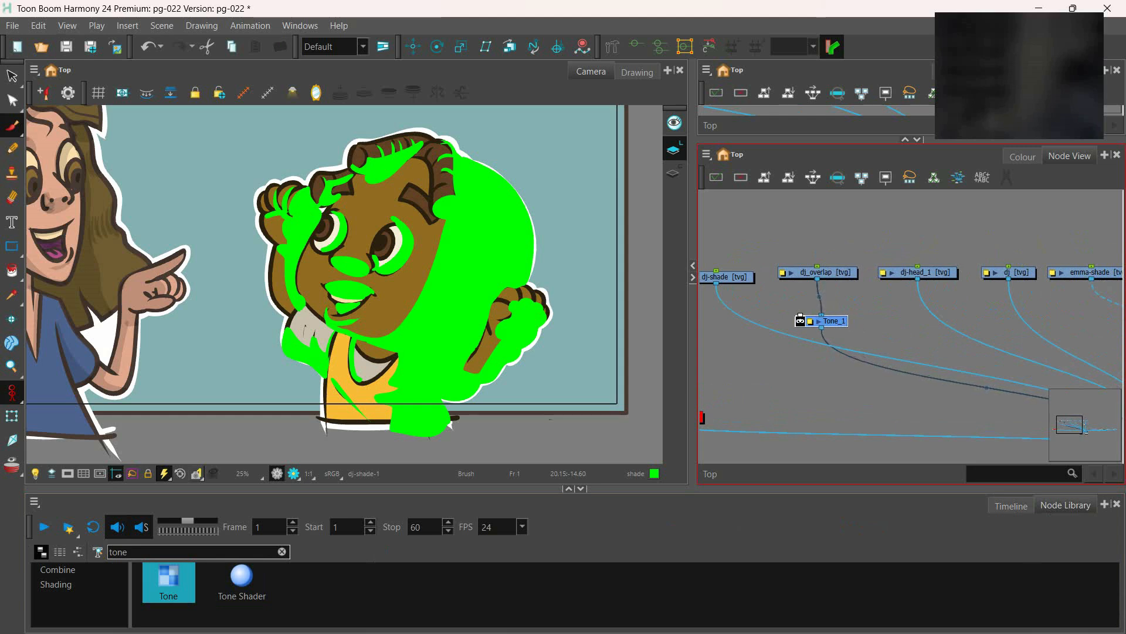
Duplicate the Tone node and insert one copy beneath dj-head_1 and another beneath dj
key("ctrl+c")
key("ctrl+v")
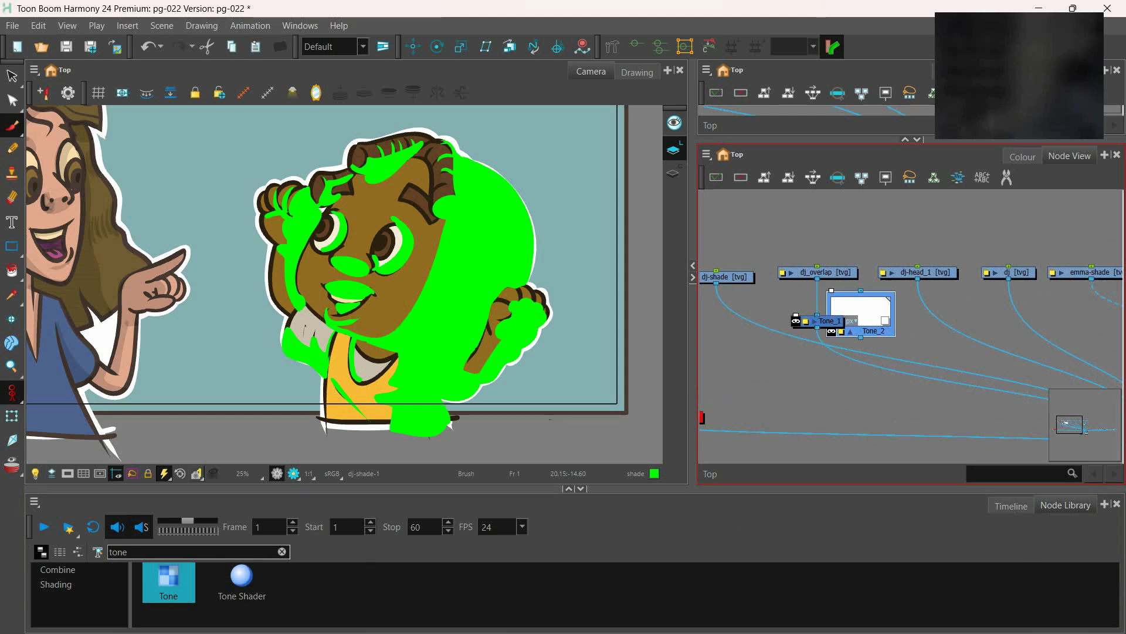
left_click(861, 285)
left_click_drag(869, 330, 1015, 321)
key("ctrl+v")
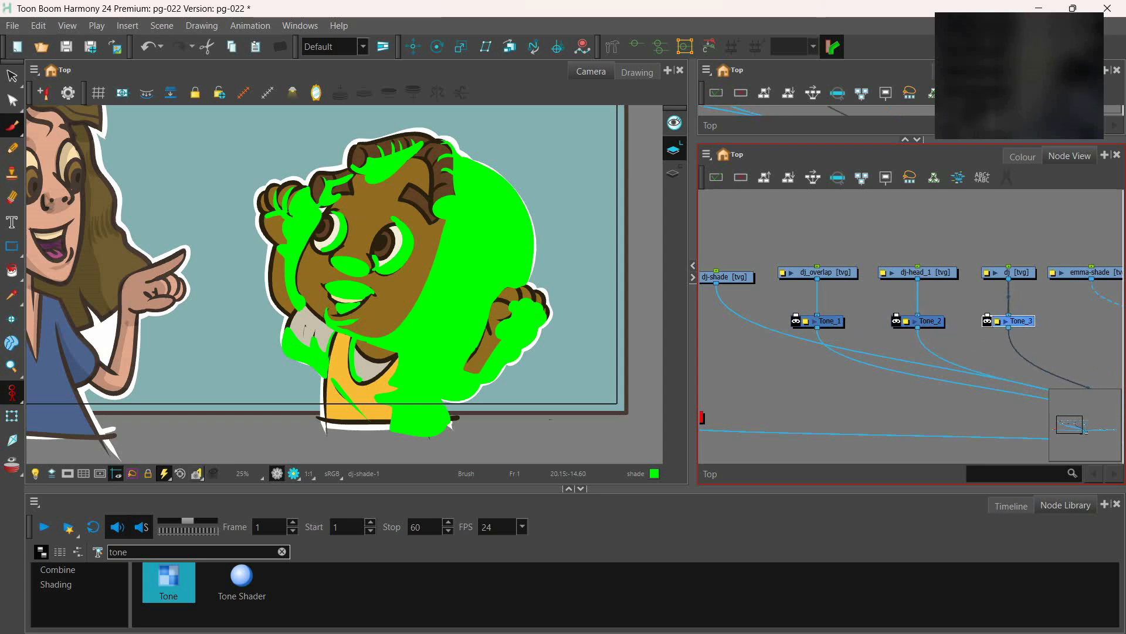
Connect dj-shade as the matte of the Tone nodes beneath dj_overlap, dj-head_1 and dj
left_click_drag(903, 346, 970, 357)
left_click_drag(787, 288, 790, 284)
mouse_move(841, 344)
left_mouse_down()
mouse_move(837, 324)
mouse_move(863, 326)
left_mouse_up()
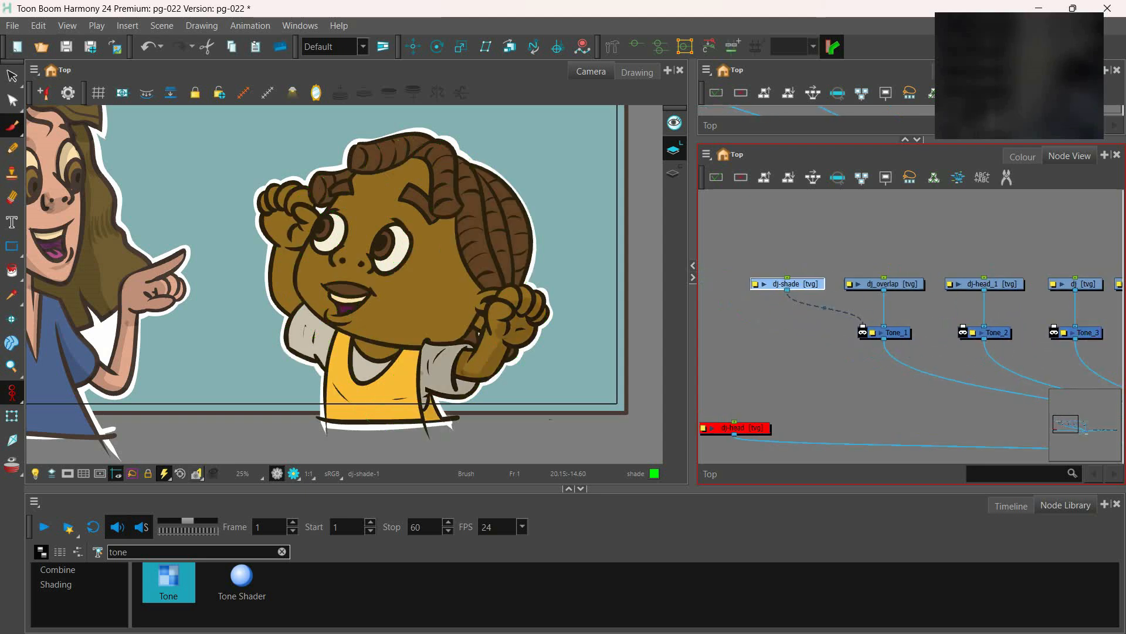
left_click_drag(787, 288, 963, 326)
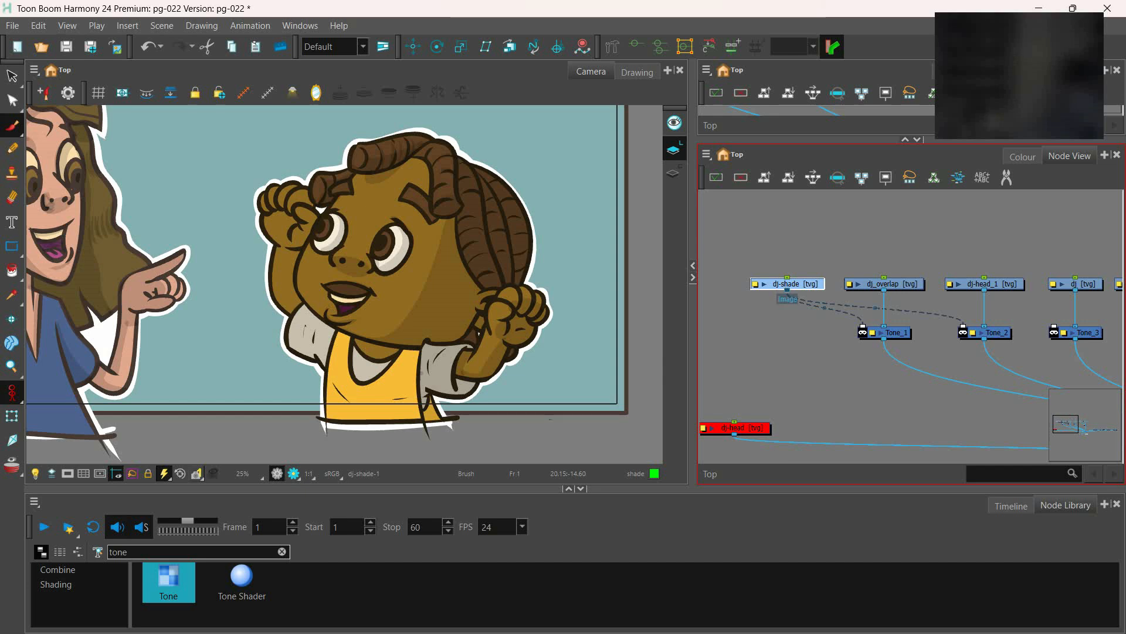
left_click_drag(787, 290, 1055, 326)
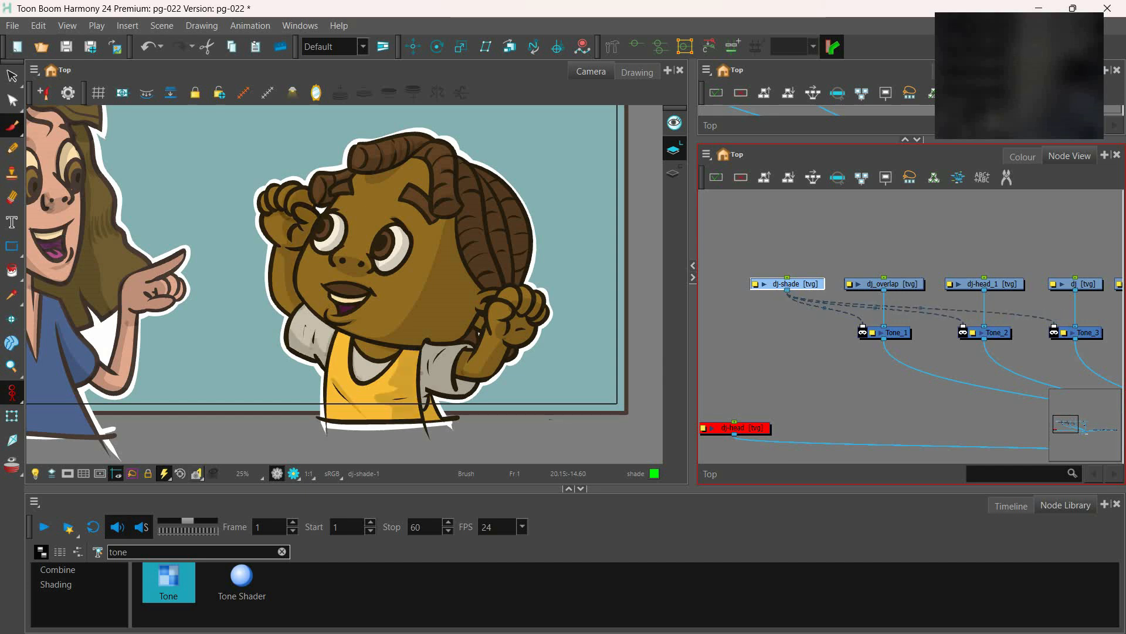
Set the radius to 1 on dj's three Tone nodes and preview the whole frame in render mode
left_click(872, 332)
double_click(593, 241)
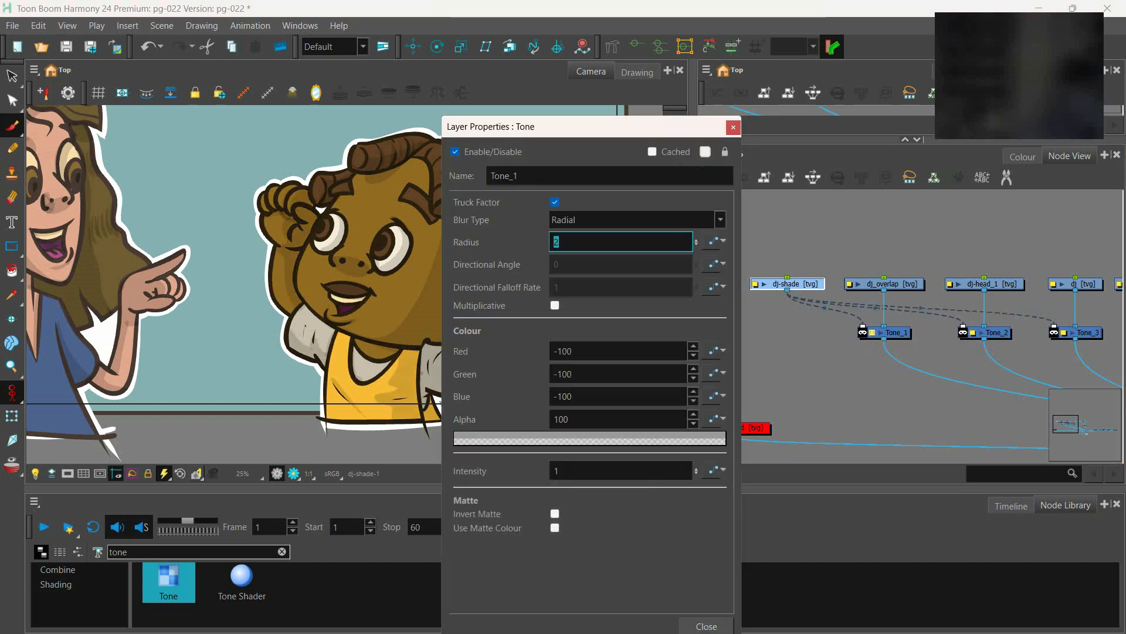
key("Return")
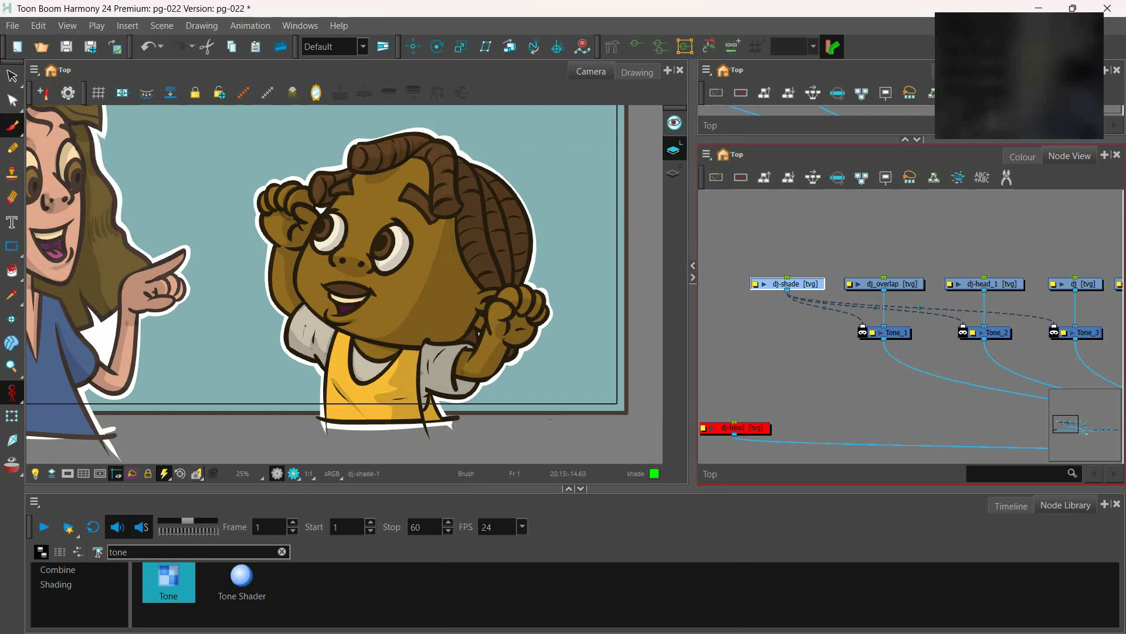
left_click(972, 332)
double_click(593, 242)
type("1")
key("Return")
left_click(1064, 333)
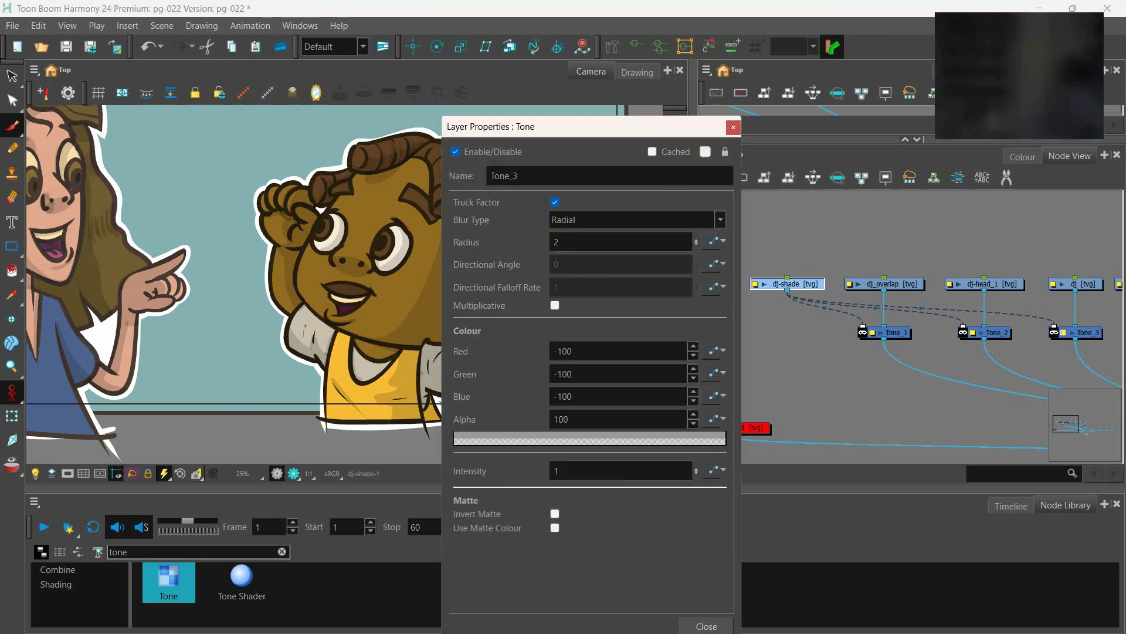
double_click(593, 242)
type("1")
left_click(733, 128)
scroll(449, 308, "down", 2)
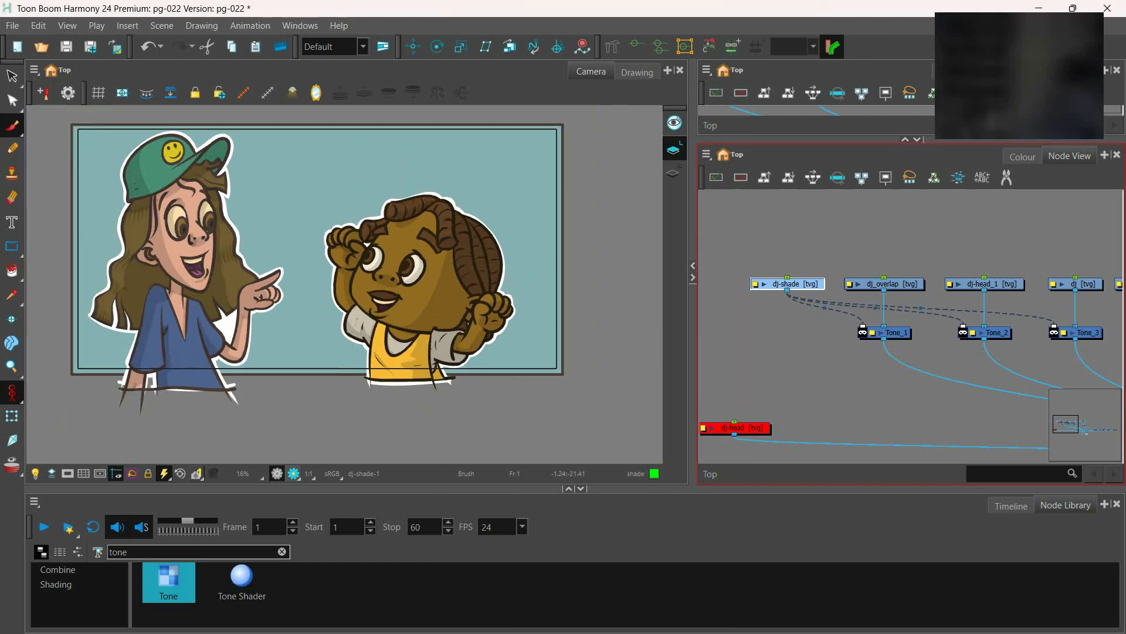
left_click(293, 474)
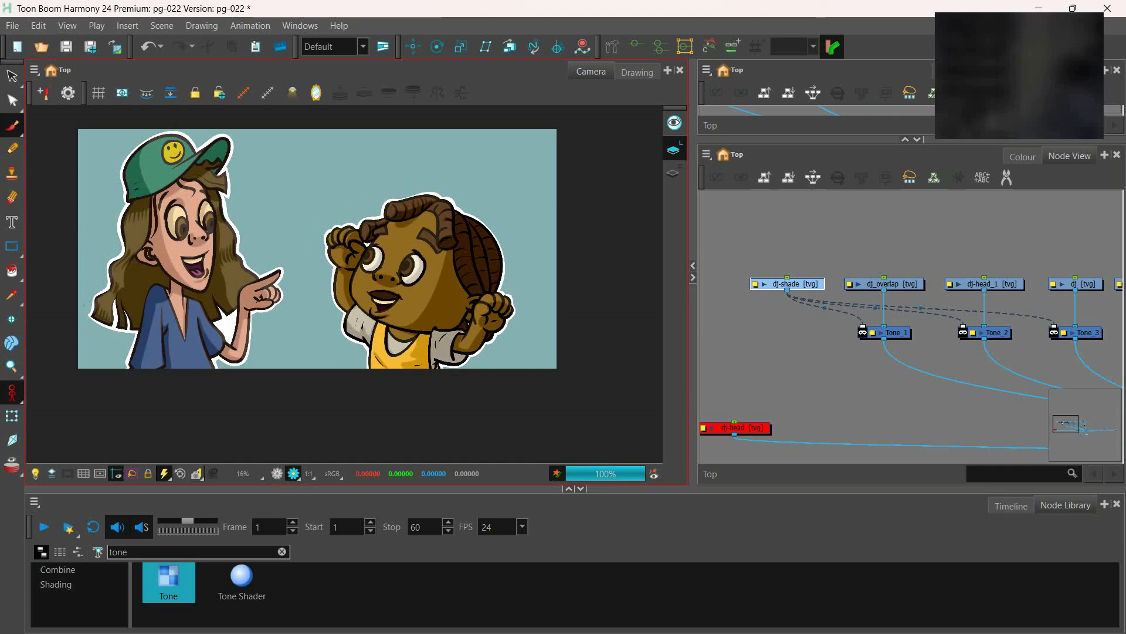
Add a drawing layer named hl directly above the dj-shade layer
left_click(1011, 506)
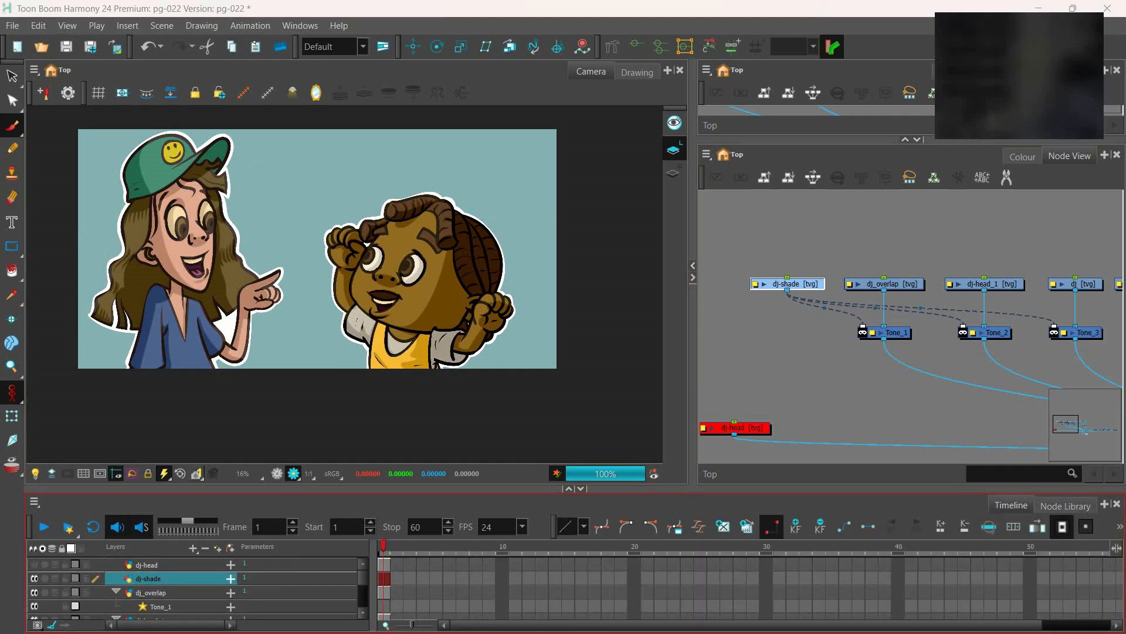
key("ctrl+r")
type("hl")
key("Return")
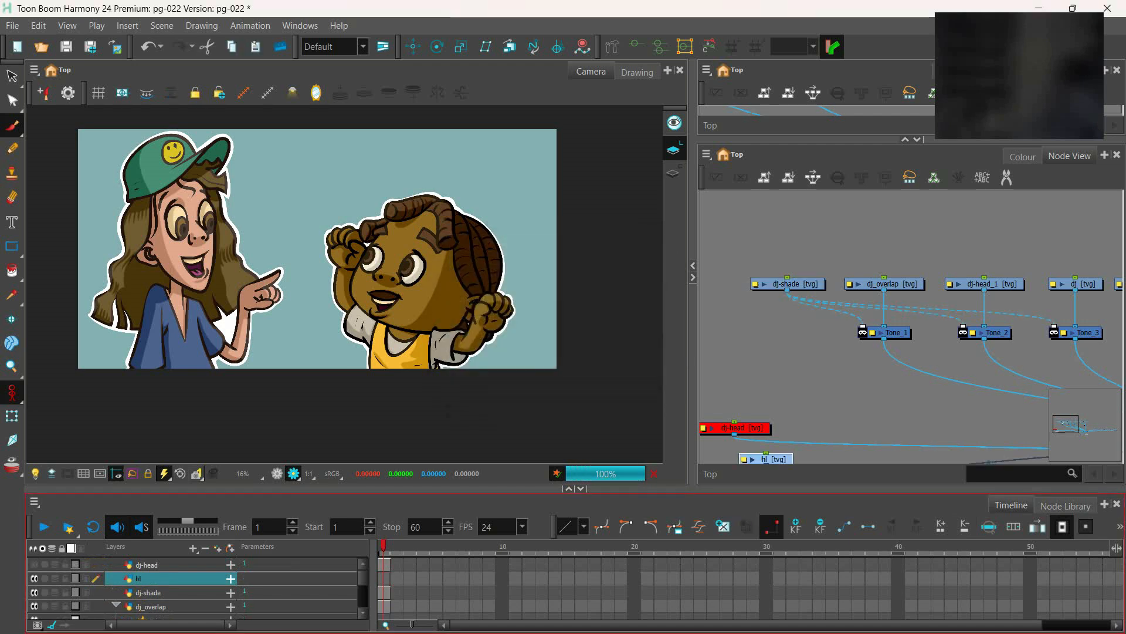
Leave the render preview and draw highlights on emma's eyes, nose and tongue with the White swatch
left_click(277, 474)
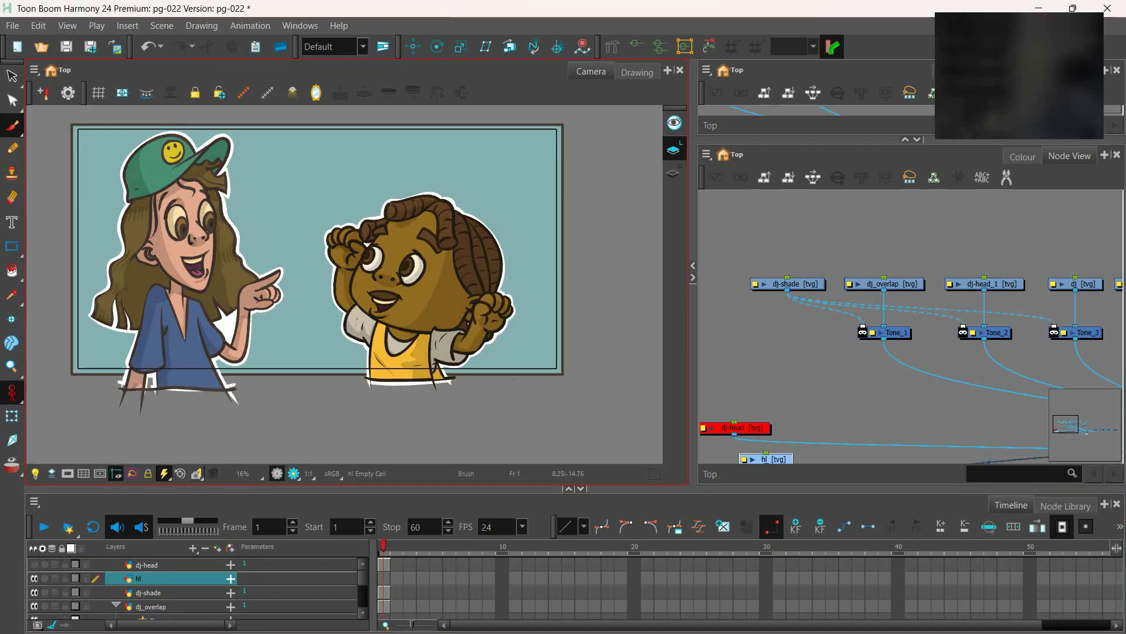
left_click(1023, 157)
left_click(769, 362)
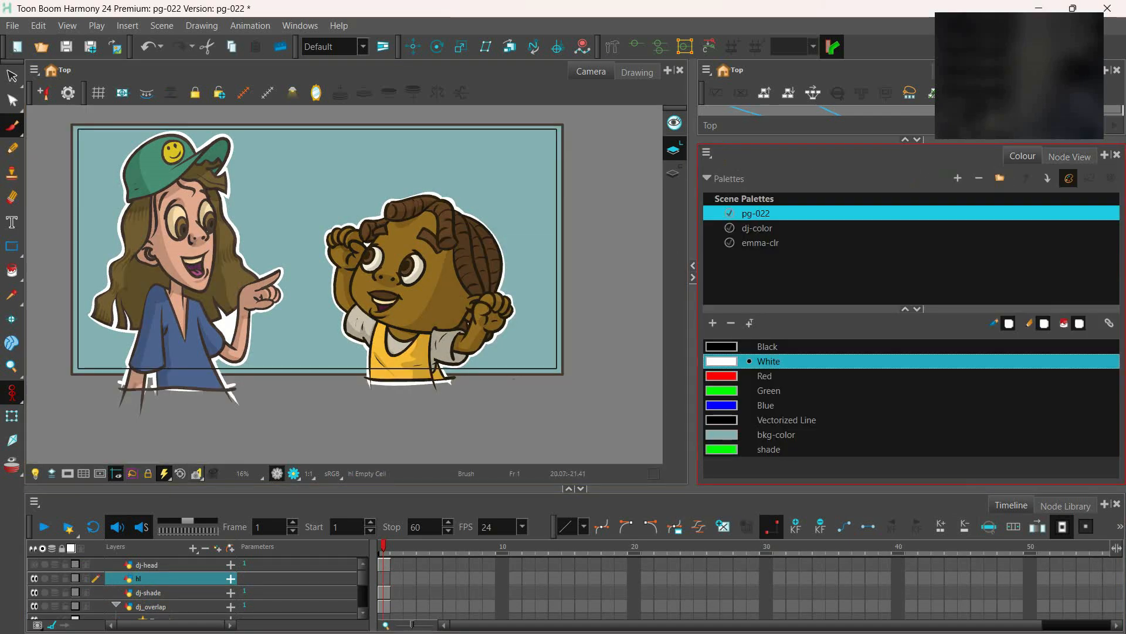
left_click(581, 489)
left_click_drag(231, 342, 323, 351)
key("2")
key("2")
key("2")
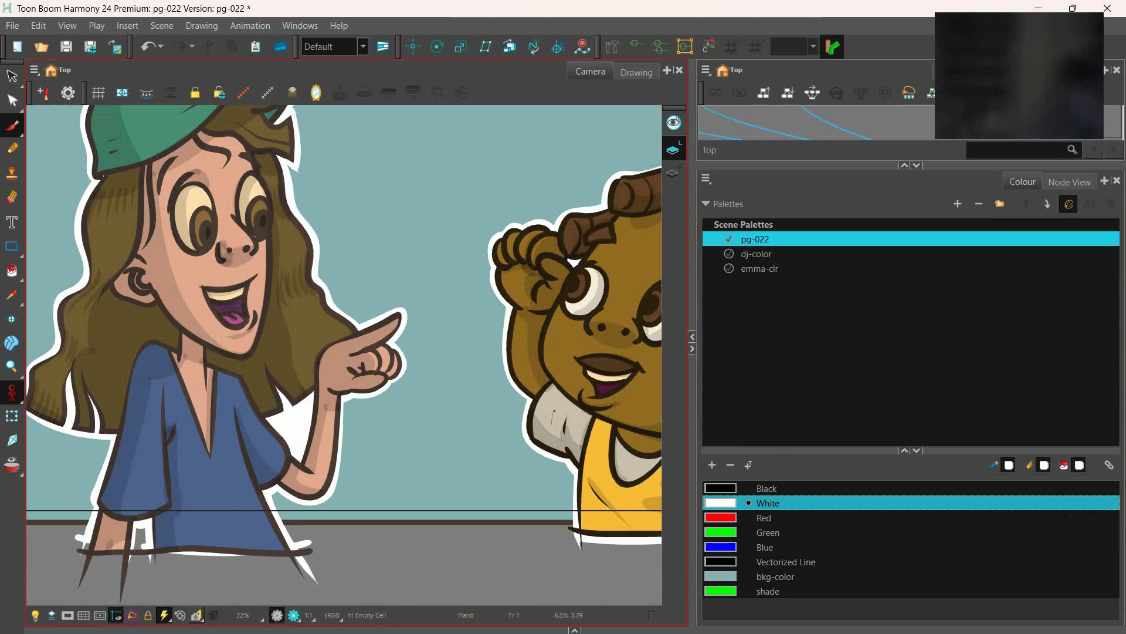
left_click_drag(256, 305, 389, 330)
key("2")
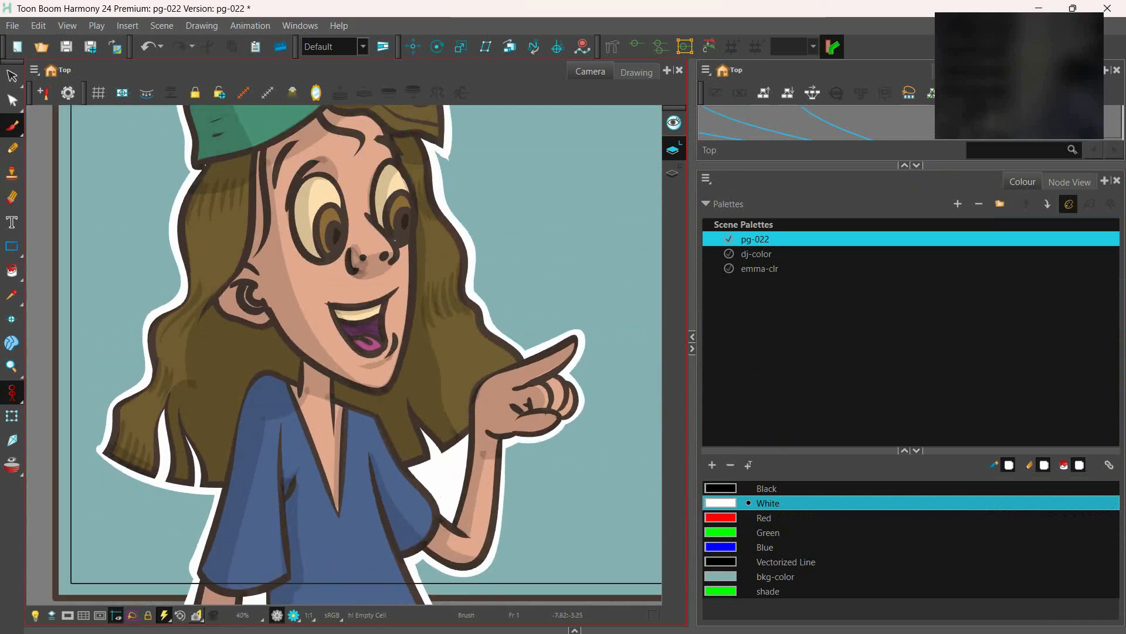
left_click_drag(315, 229, 331, 235)
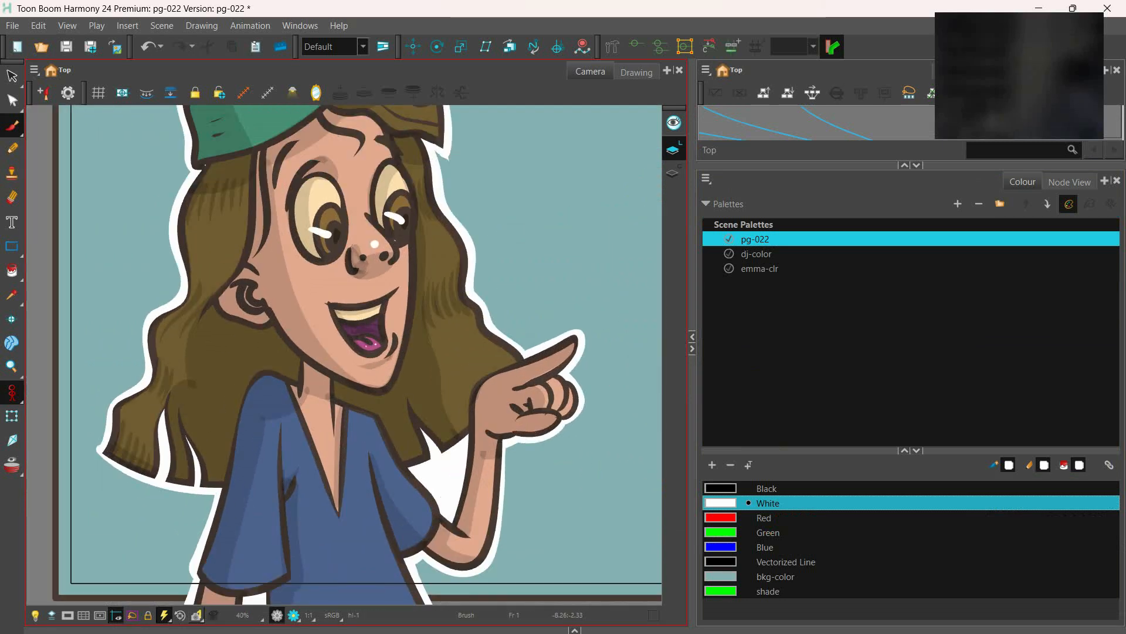
Draw white highlights on dj's eyes and nose
left_click_drag(364, 270, 302, 425)
left_click_drag(645, 455, 311, 300)
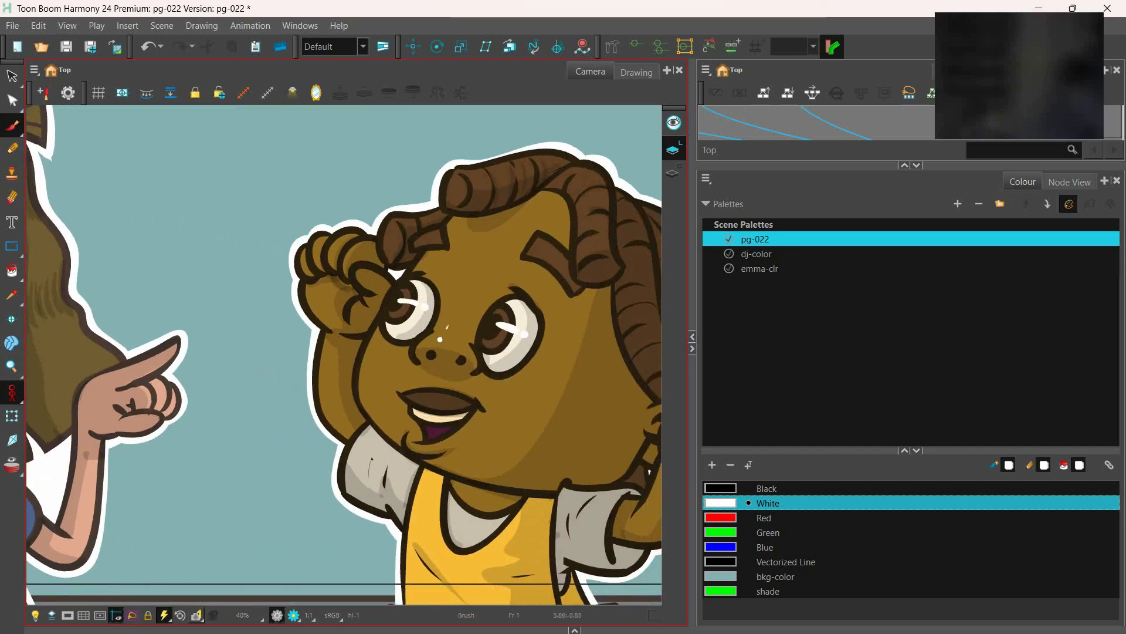
Inspect the white highlights on emma's and dj's faces, and preview the whole frame in render mode
left_click_drag(444, 330, 607, 355)
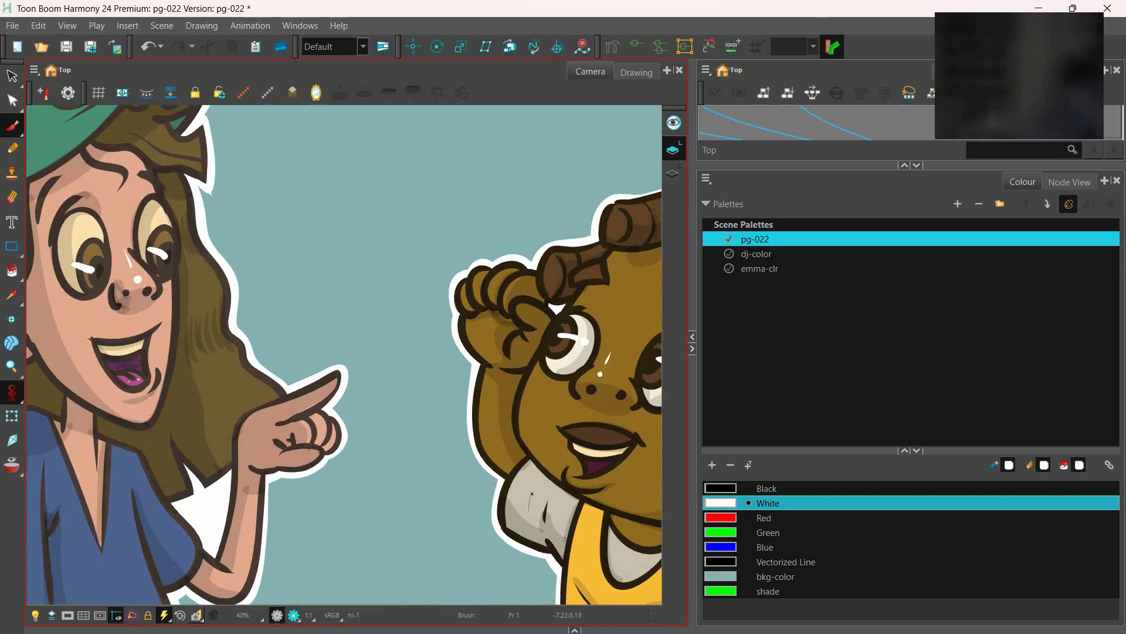
left_click_drag(528, 405, 370, 317)
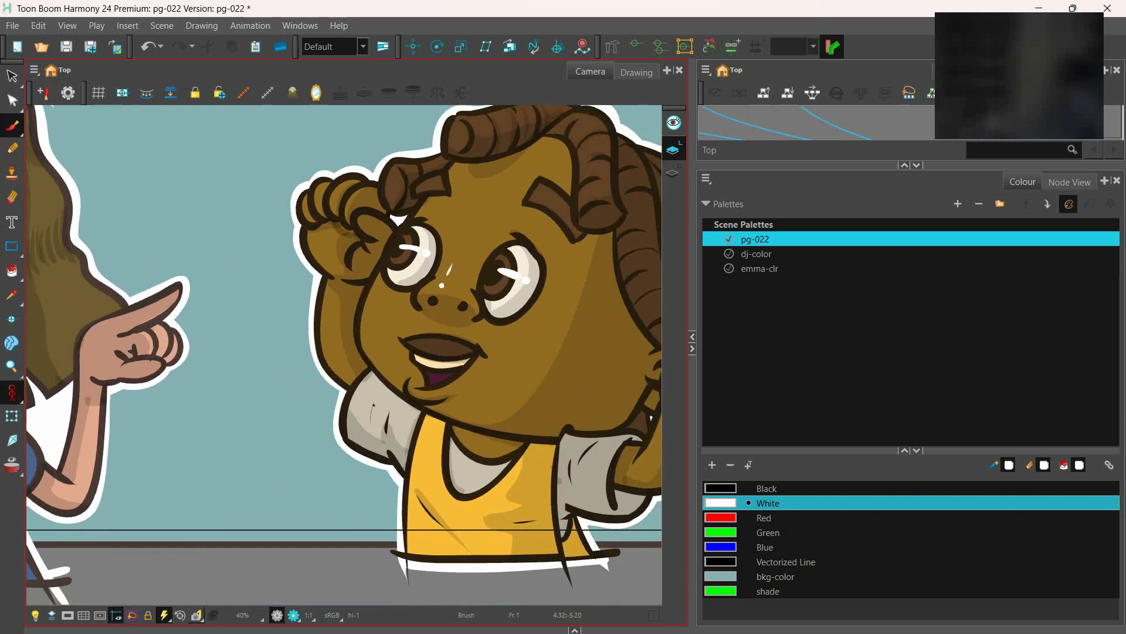
mouse_move(446, 346)
left_mouse_down()
mouse_move(386, 370)
mouse_move(469, 359)
left_mouse_up()
key("1")
key("1")
key("1")
key("1")
left_click(294, 614)
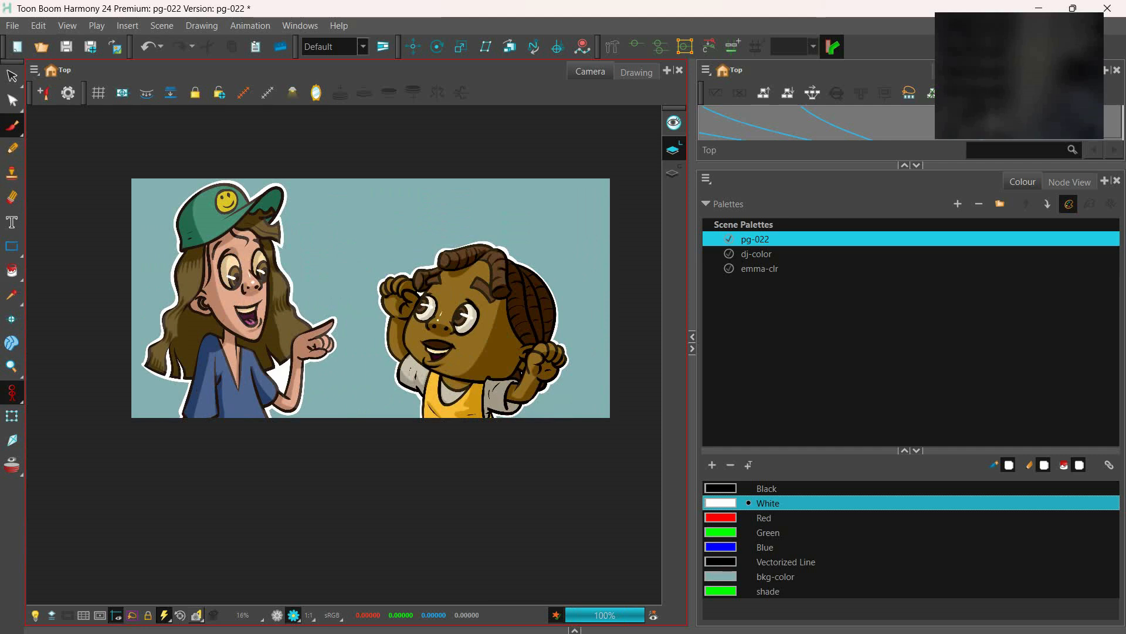
Add a Gradient swatch named grad to the pg-022 palette, based on bkg-color, with a purple of H 282, S 81, V 69
left_click(721, 576)
left_click(712, 464)
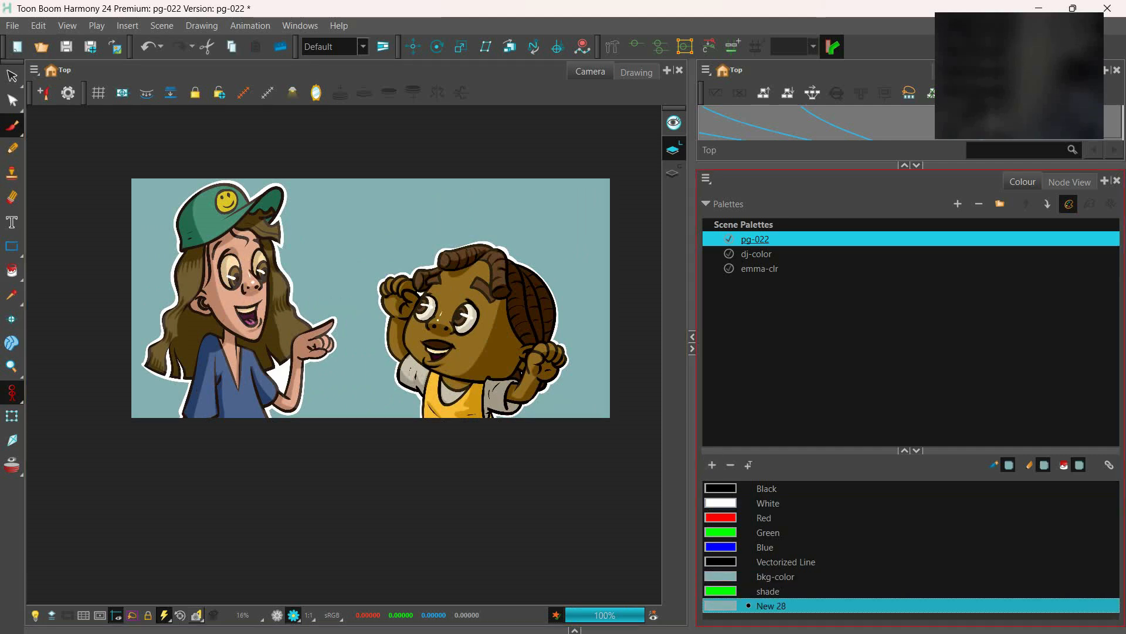
double_click(720, 605)
left_click(277, 615)
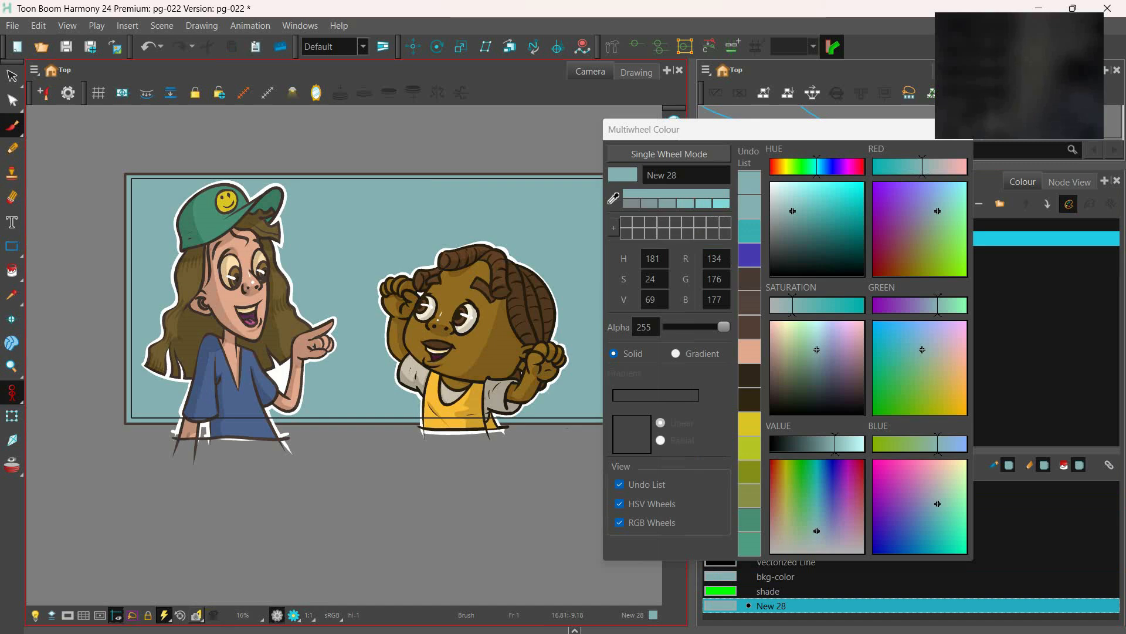
left_click(843, 479)
left_click(676, 353)
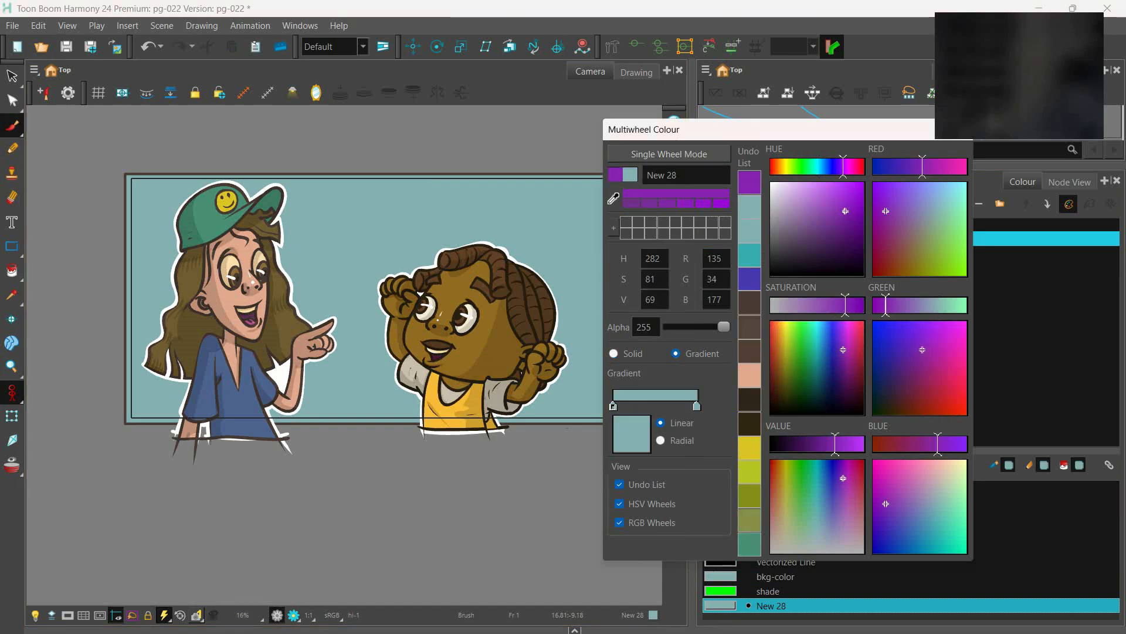
left_click_drag(686, 176, 645, 175)
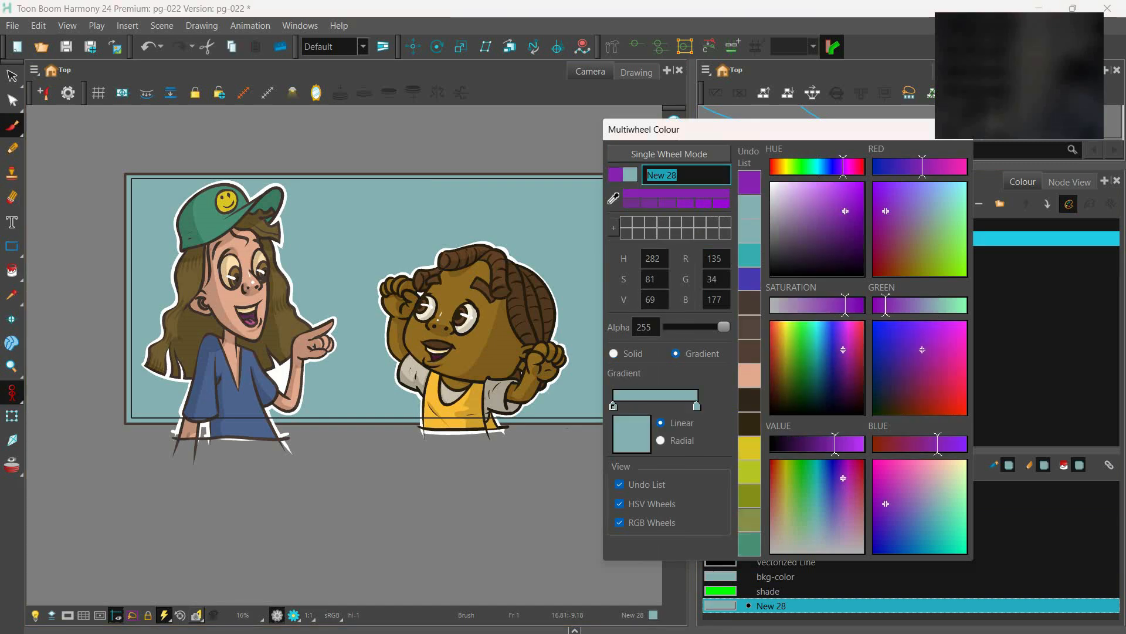
type("grad")
Set the end stop of the grad swatch to the same purple with alpha 0
left_click(697, 406)
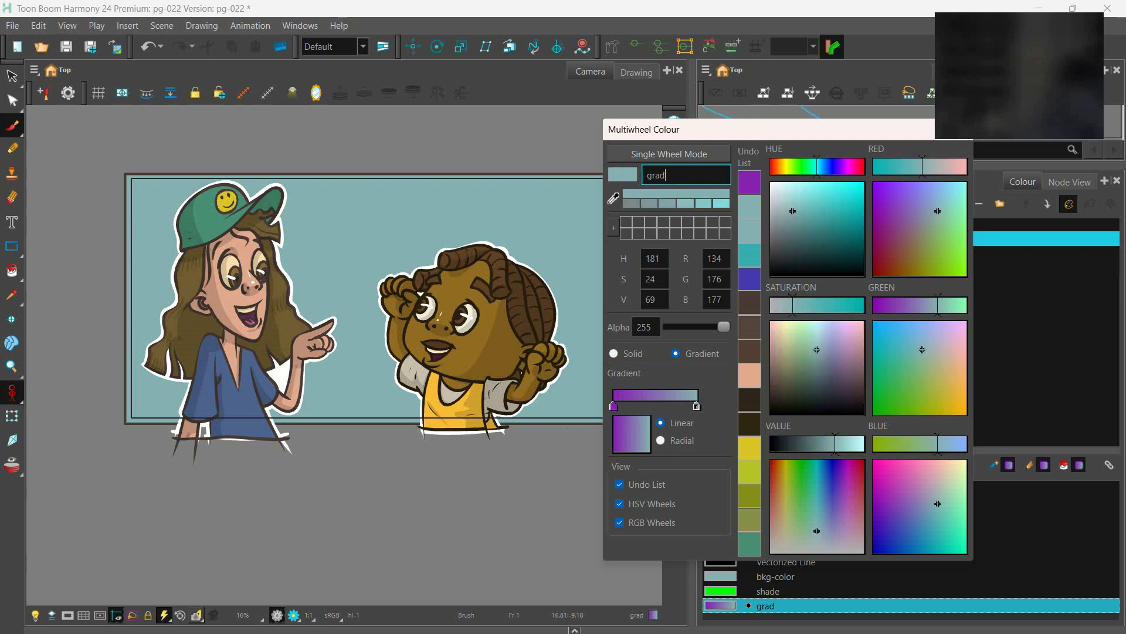
left_click(749, 182)
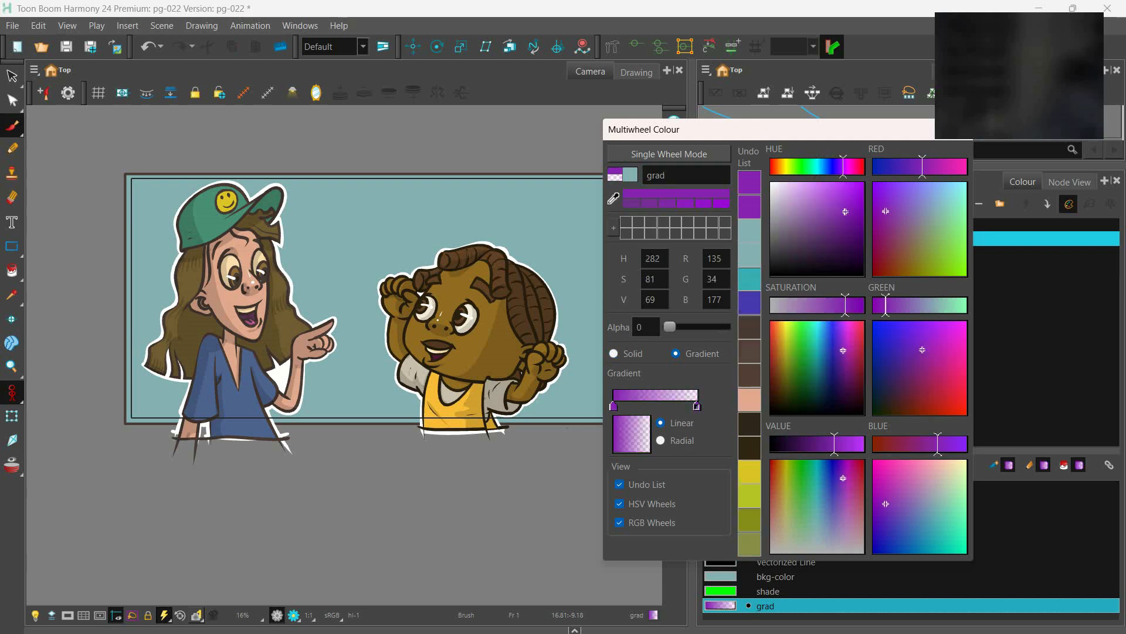
key("Escape")
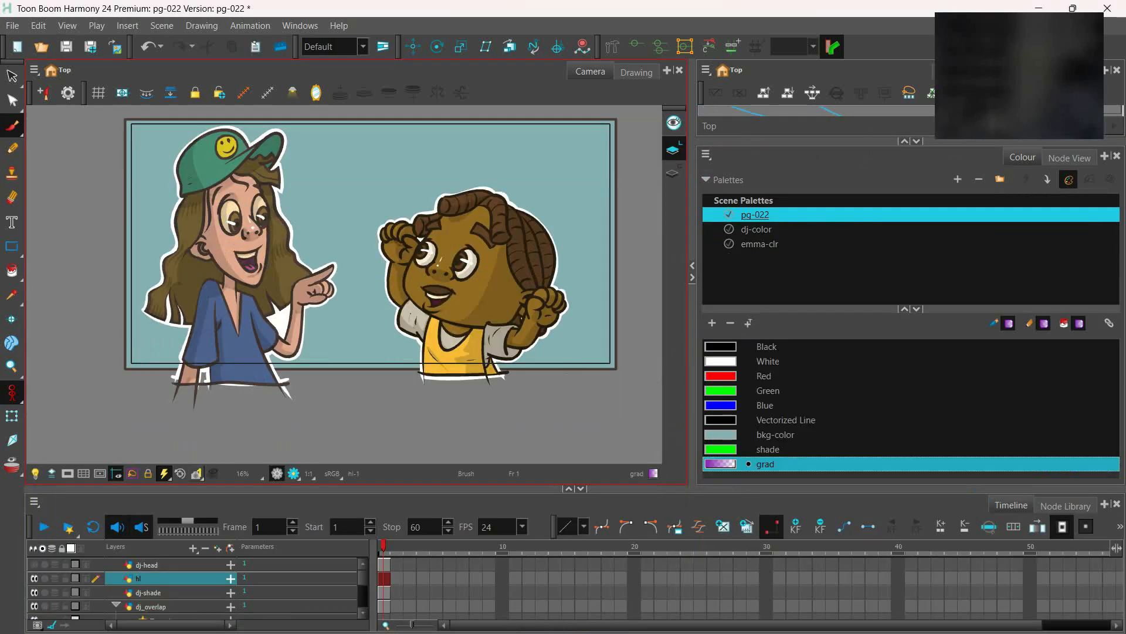
Duplicate the bkg layer and place the copy directly above the original
scroll(141, 587, "down", 10)
left_click(141, 598)
right_click(174, 599)
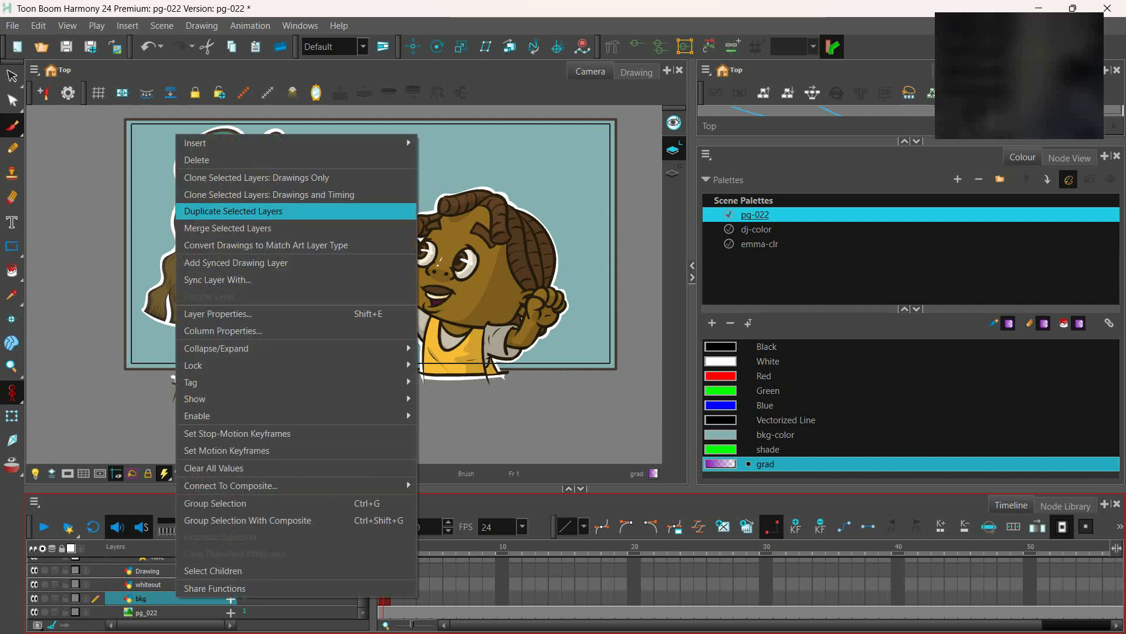
left_click(253, 211)
left_click_drag(141, 611, 139, 592)
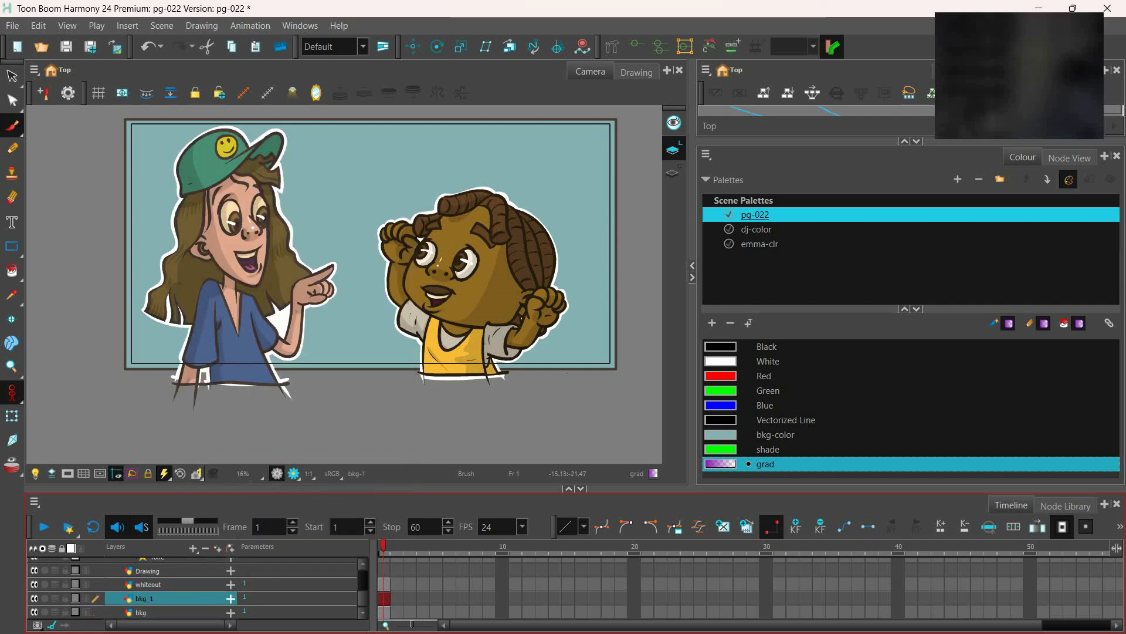
Solo the bkg_1 layer and recolour its background fill on Colour Art with the grad swatch
left_click(45, 598)
left_click(12, 77)
left_click(673, 173)
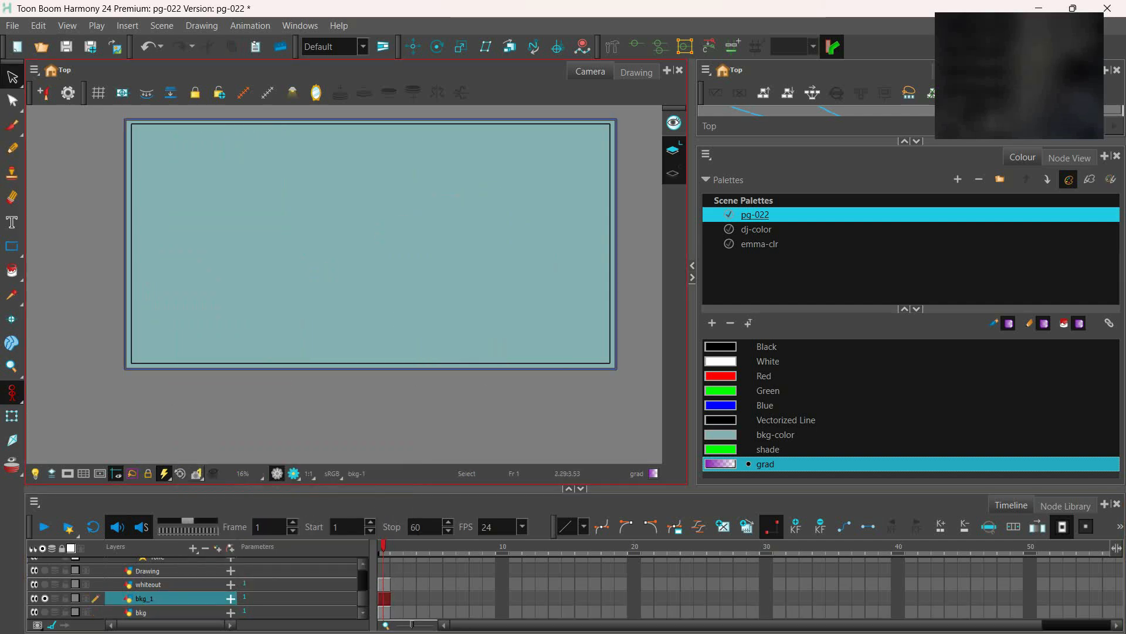
left_click(528, 229)
left_click(766, 464)
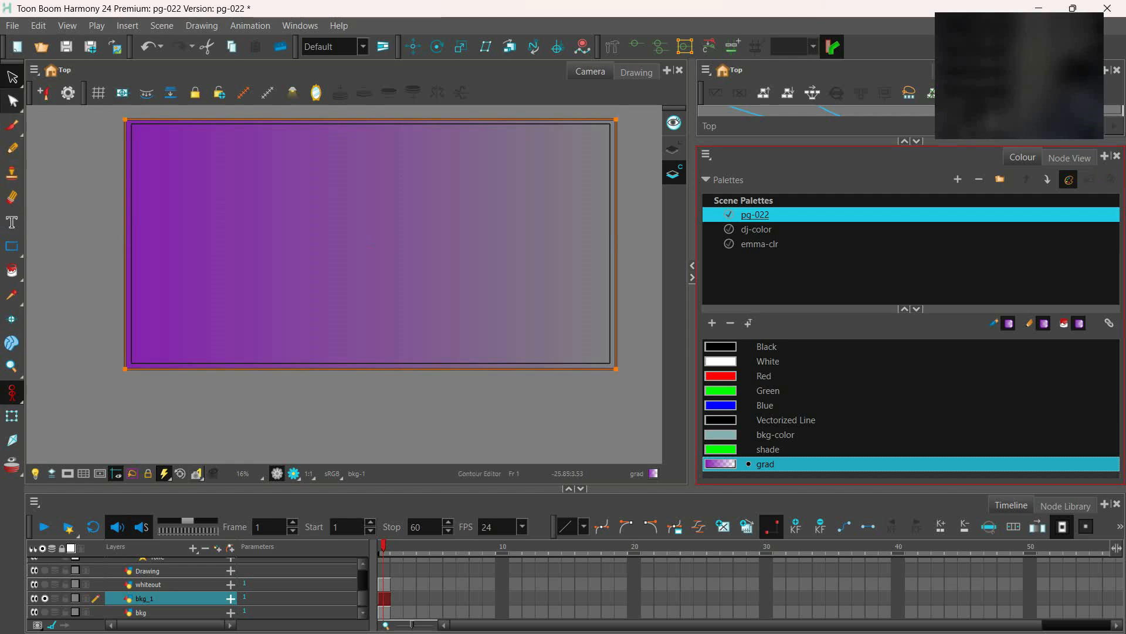
Reorient the bkg_1 gradient vertically so purple rises from the frame's lower edge and fades out towards the upper edge
left_click(12, 100)
left_click(58, 199)
left_click_drag(627, 244, 372, 122)
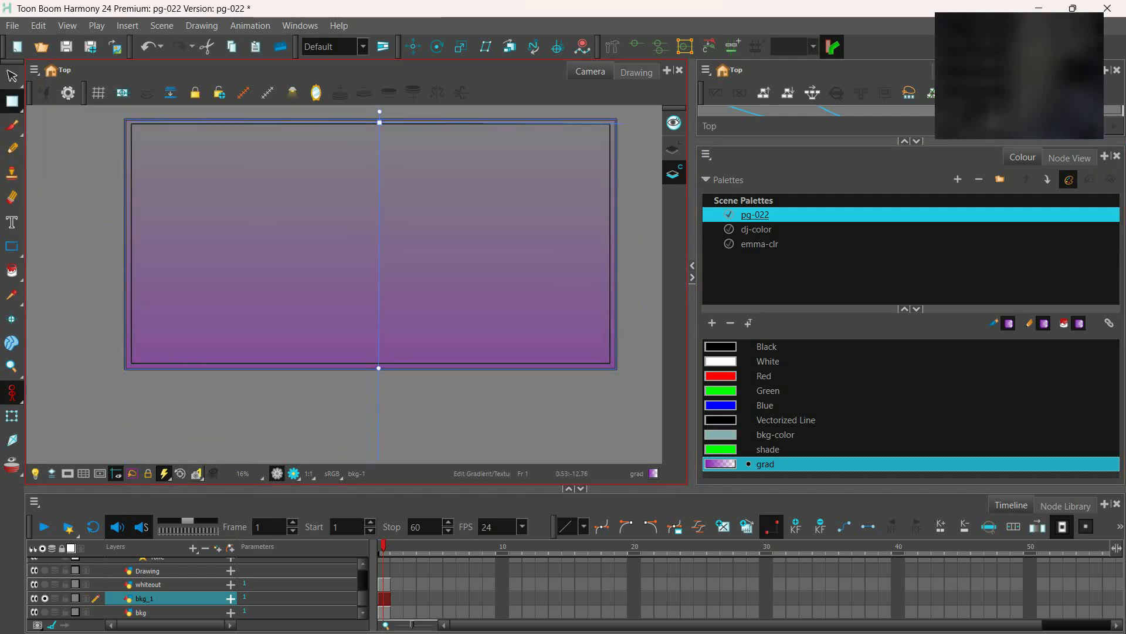
Show all layers again, preview the full frame in render mode and save the scene
scroll(376, 323, "down", 1)
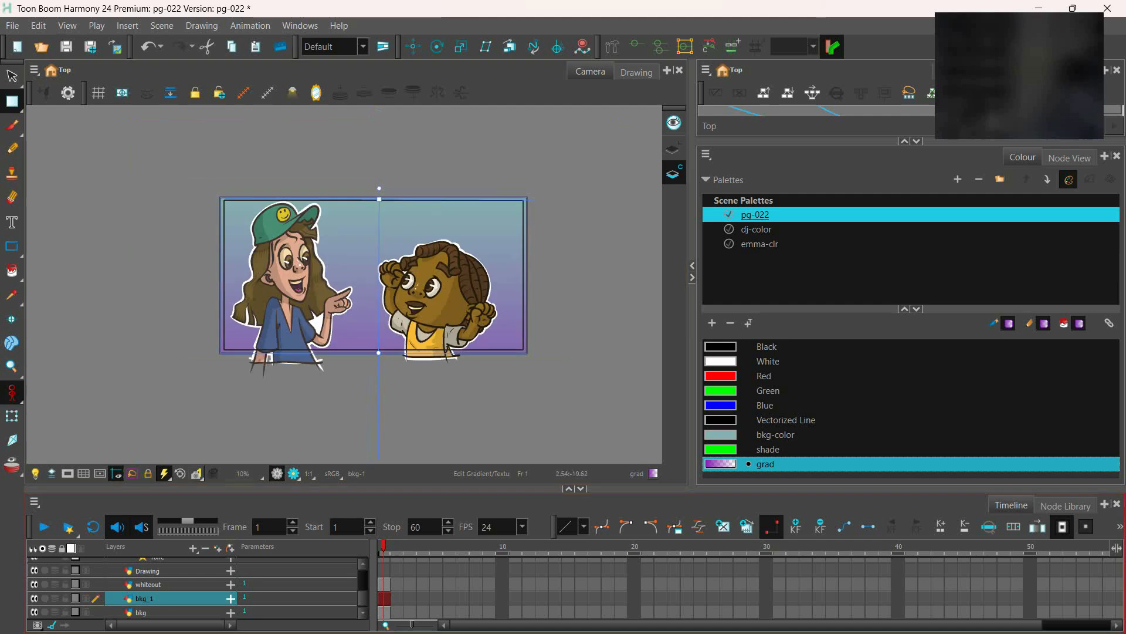
left_click(293, 473)
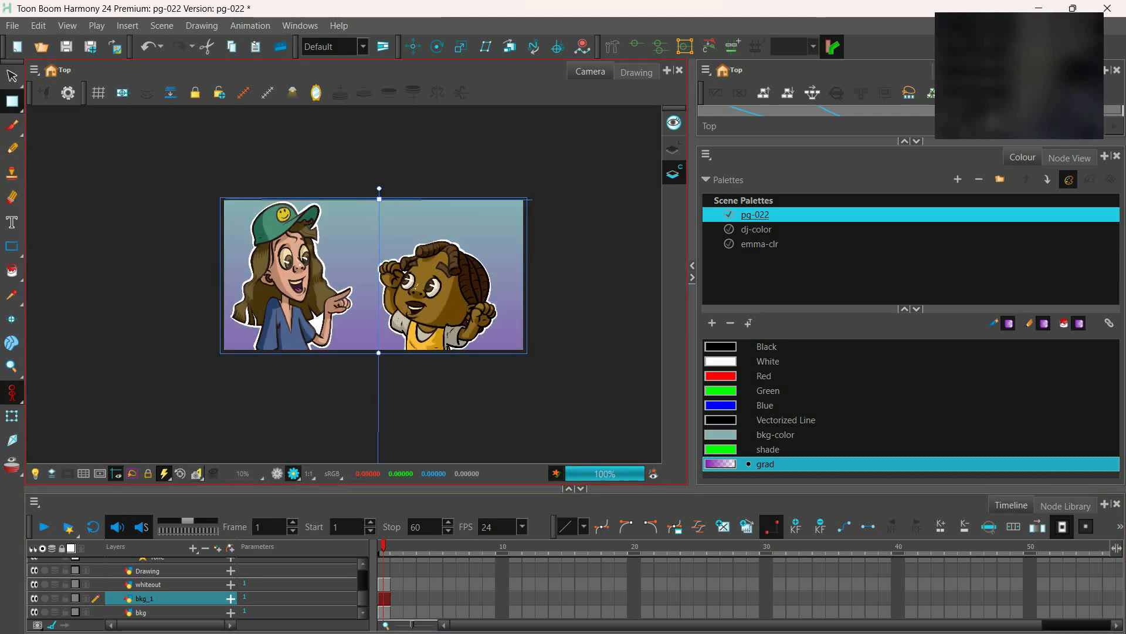
scroll(513, 381, "up", 1)
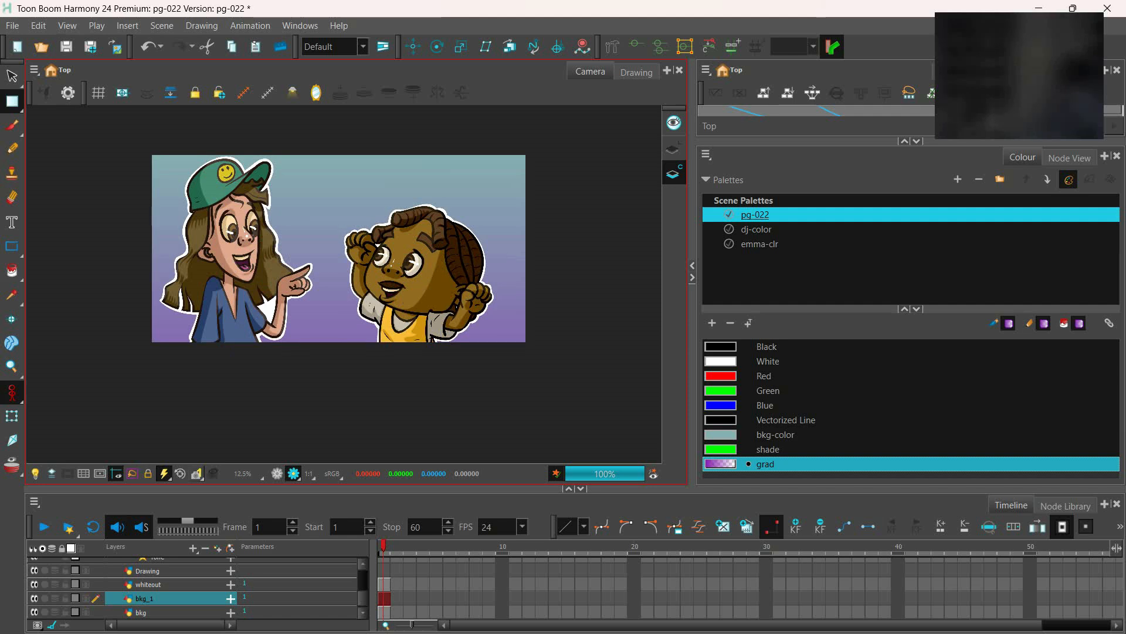
left_click(13, 26)
left_click(24, 111)
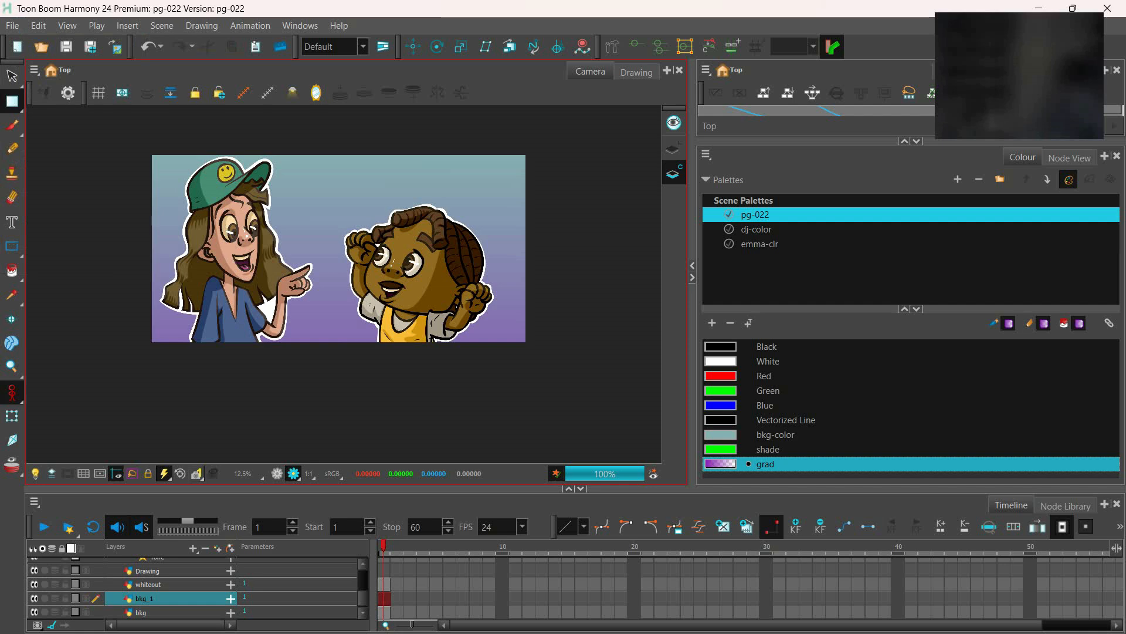
Set the Write node's image filename to pg- and its image format to JPG
left_click(917, 142)
left_click(882, 423)
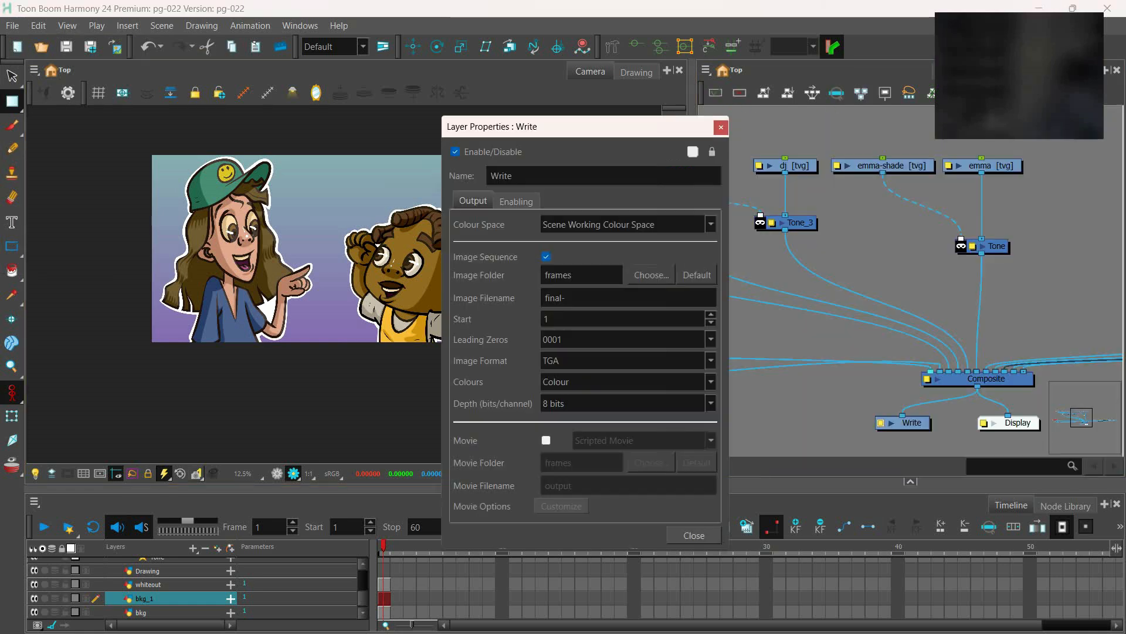
double_click(611, 271)
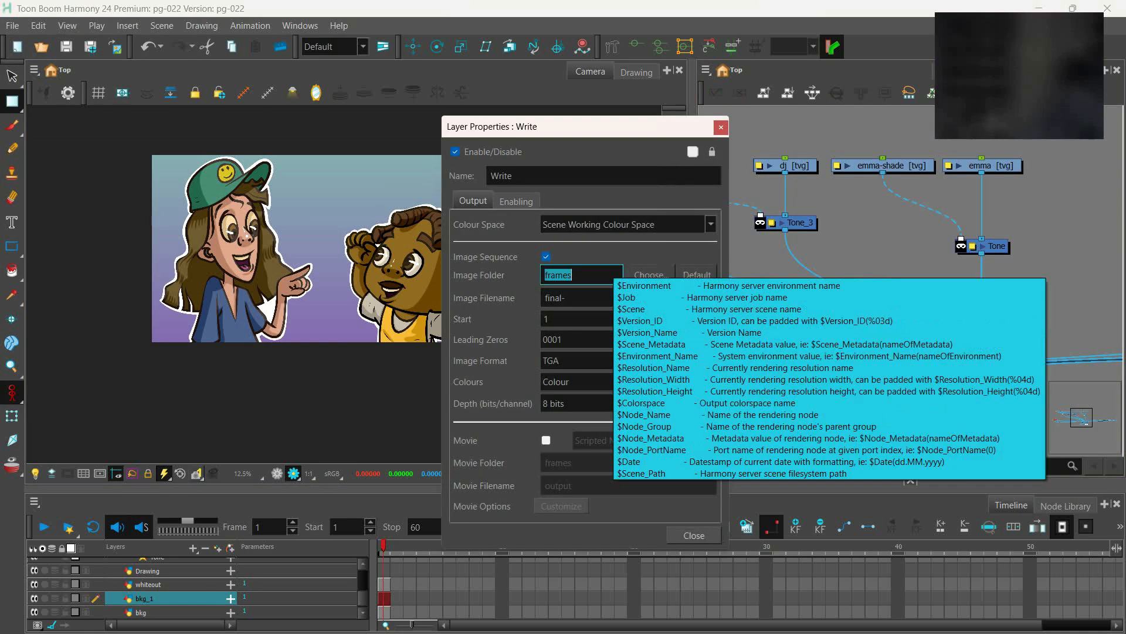
key("Tab")
type("pg-")
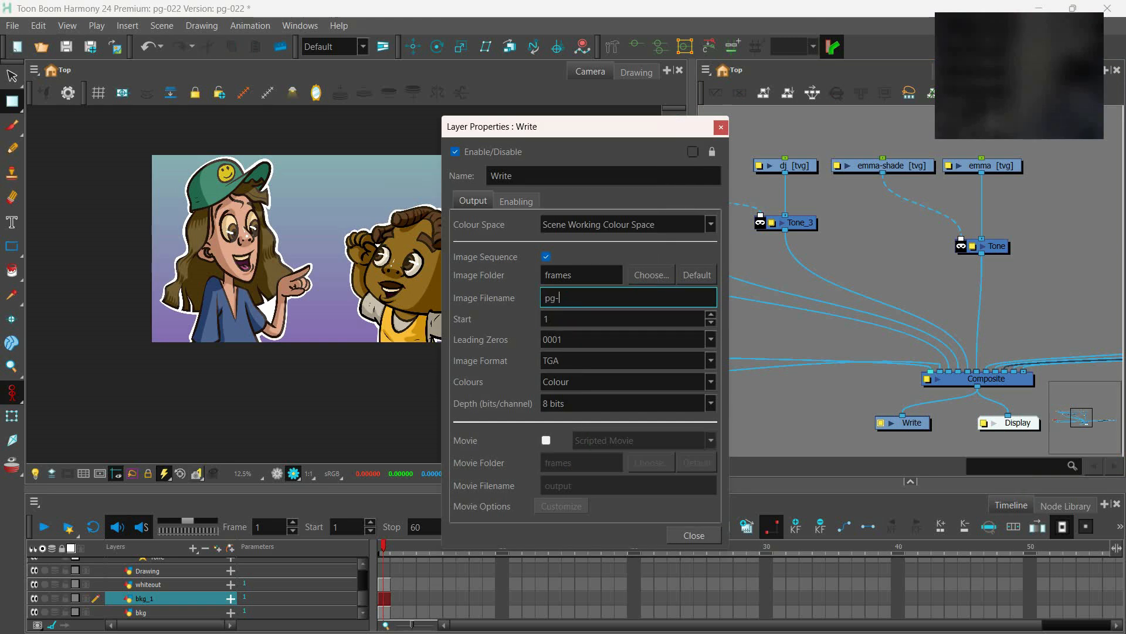
left_click(624, 361)
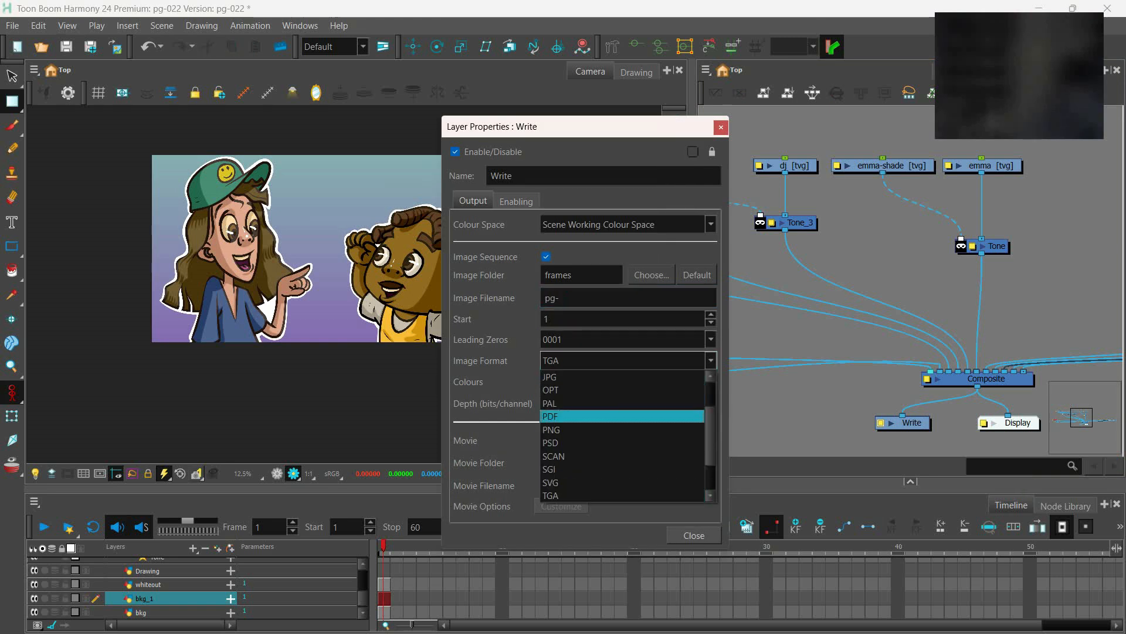
left_click(610, 377)
Choose the JPEG folder inside ziggy's jpg-pgs folder as the Write node's image folder
left_click(652, 275)
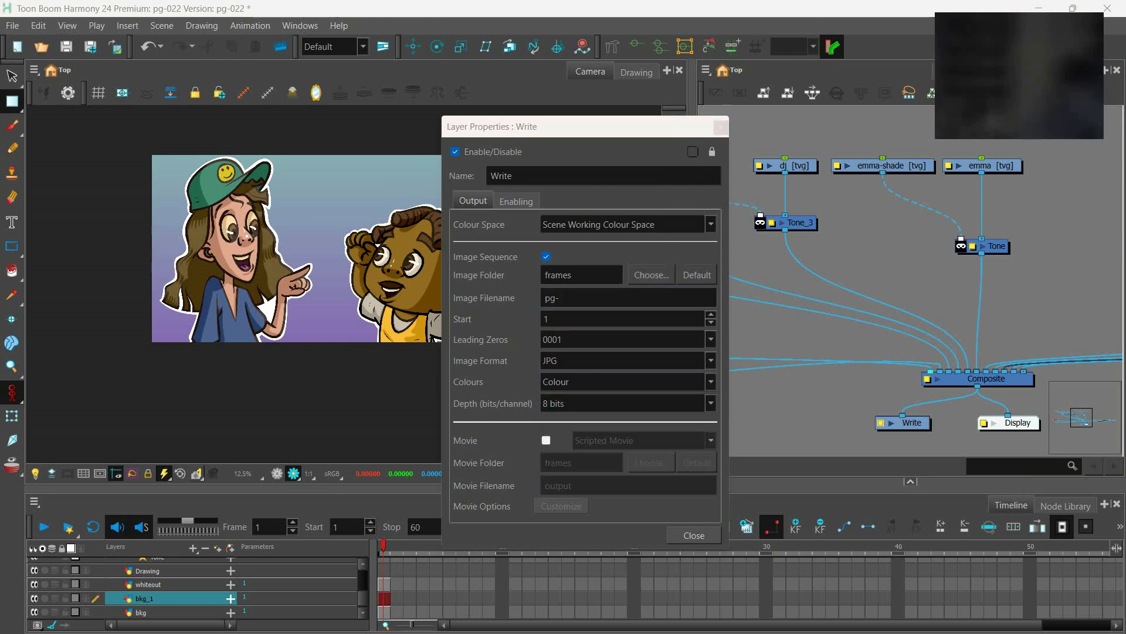
left_click(531, 119)
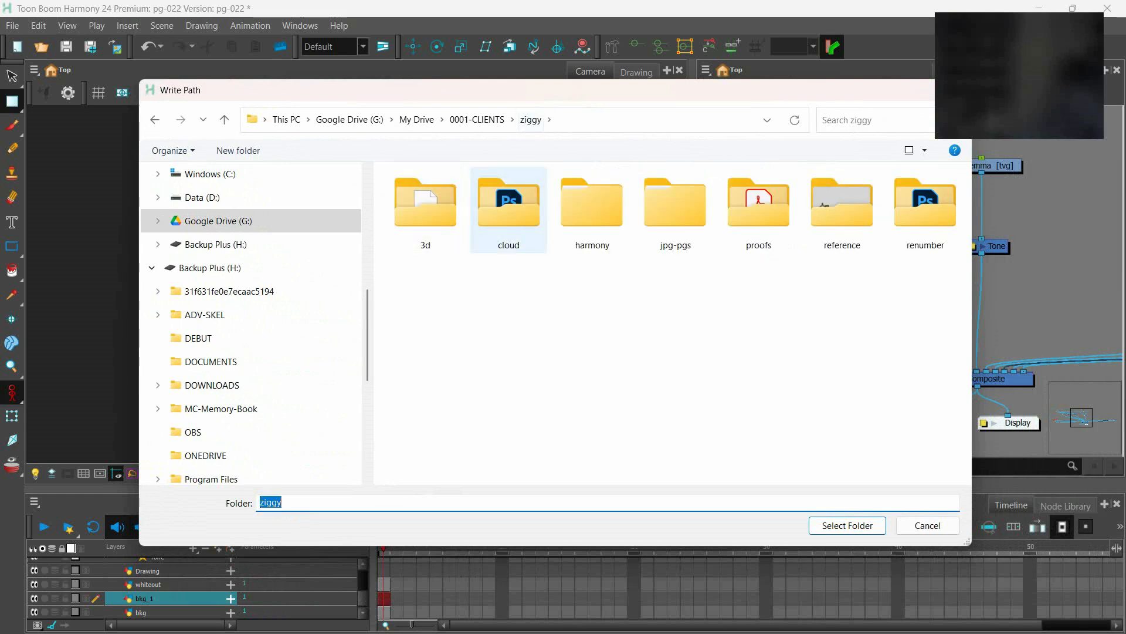
double_click(671, 200)
double_click(414, 216)
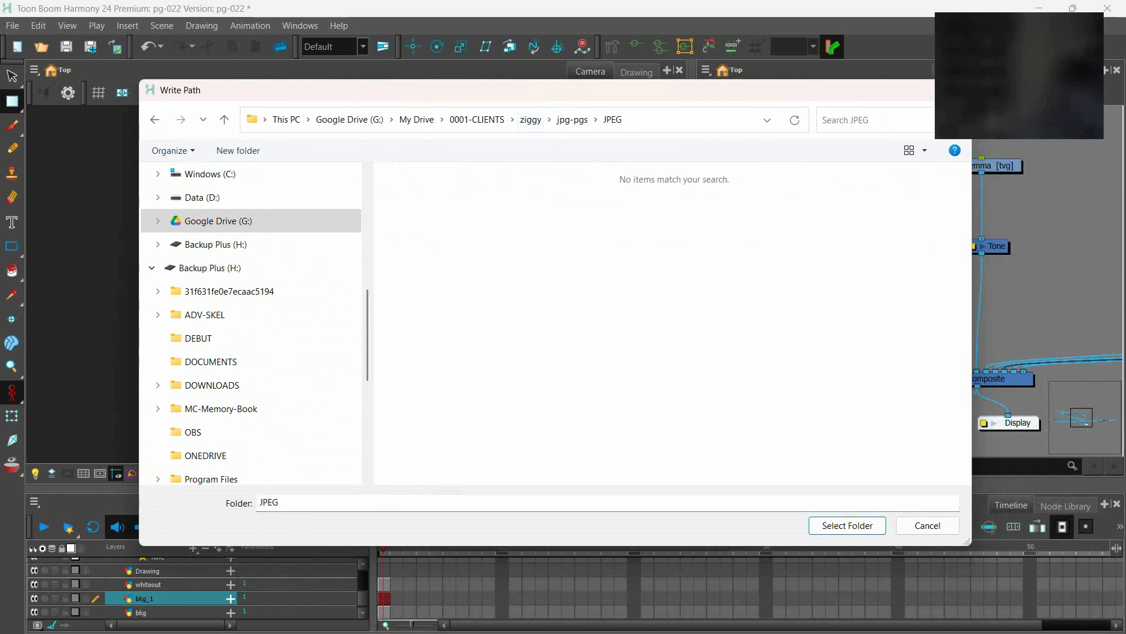
left_click(847, 525)
left_click(694, 535)
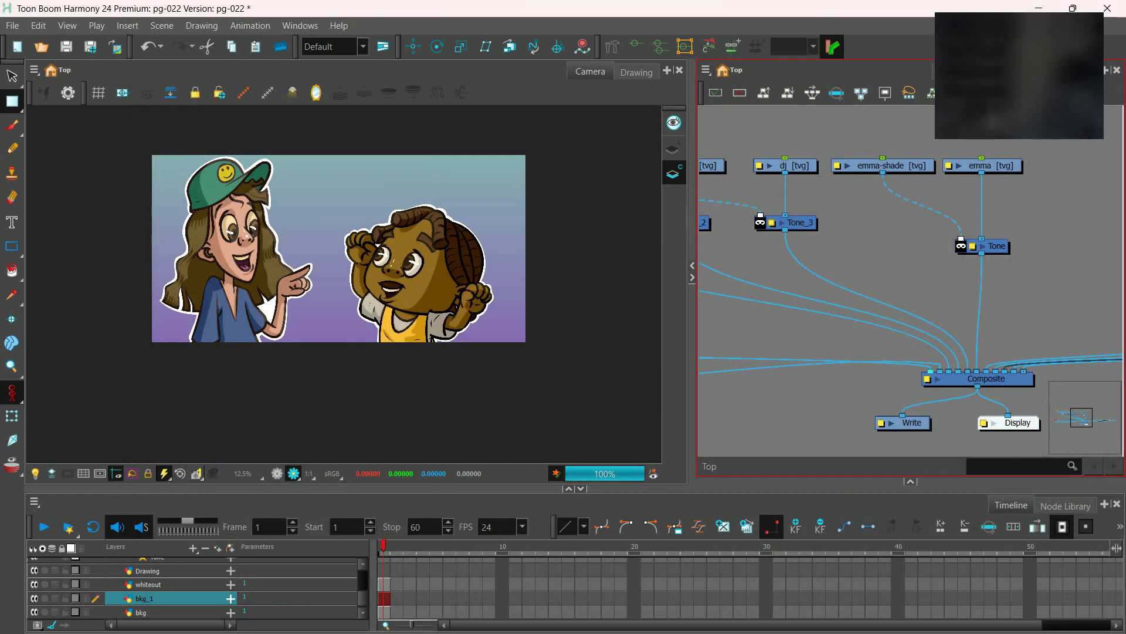
Render the Write node using Selected Frames from frame 1, and look over the exported pg-0001.jpg
left_click(12, 26)
mouse_move(59, 228)
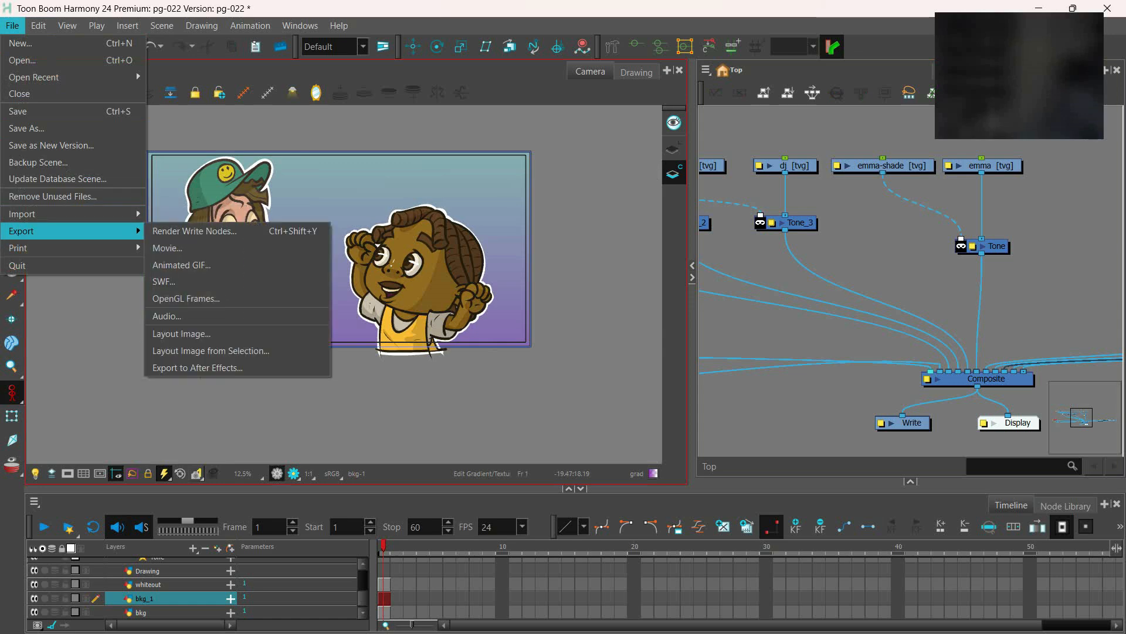
left_click(194, 230)
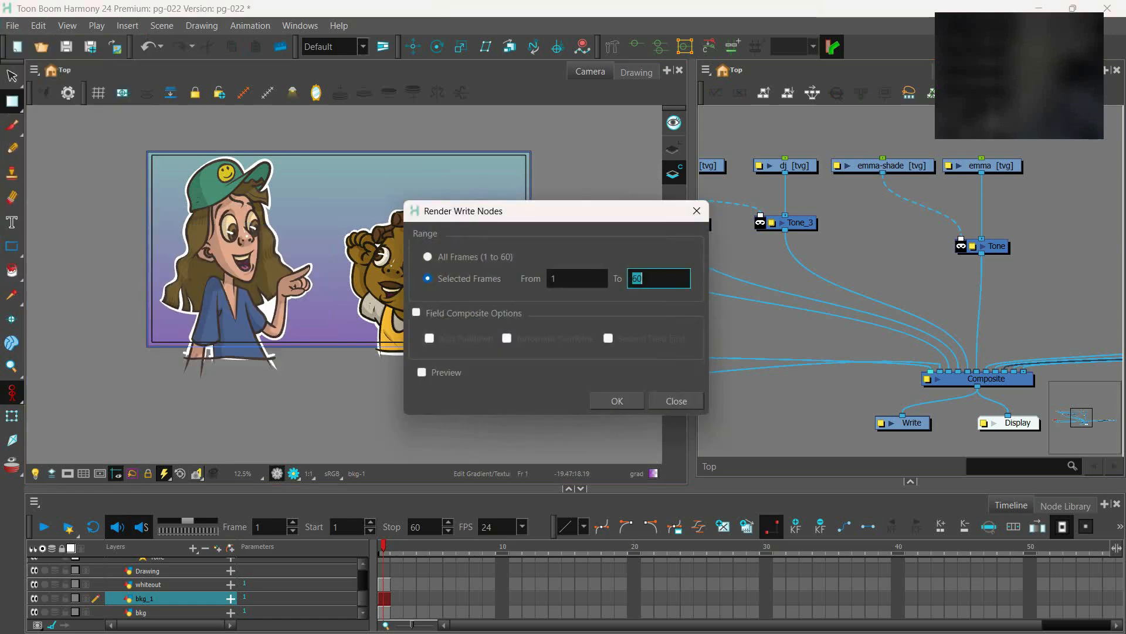
left_click(617, 401)
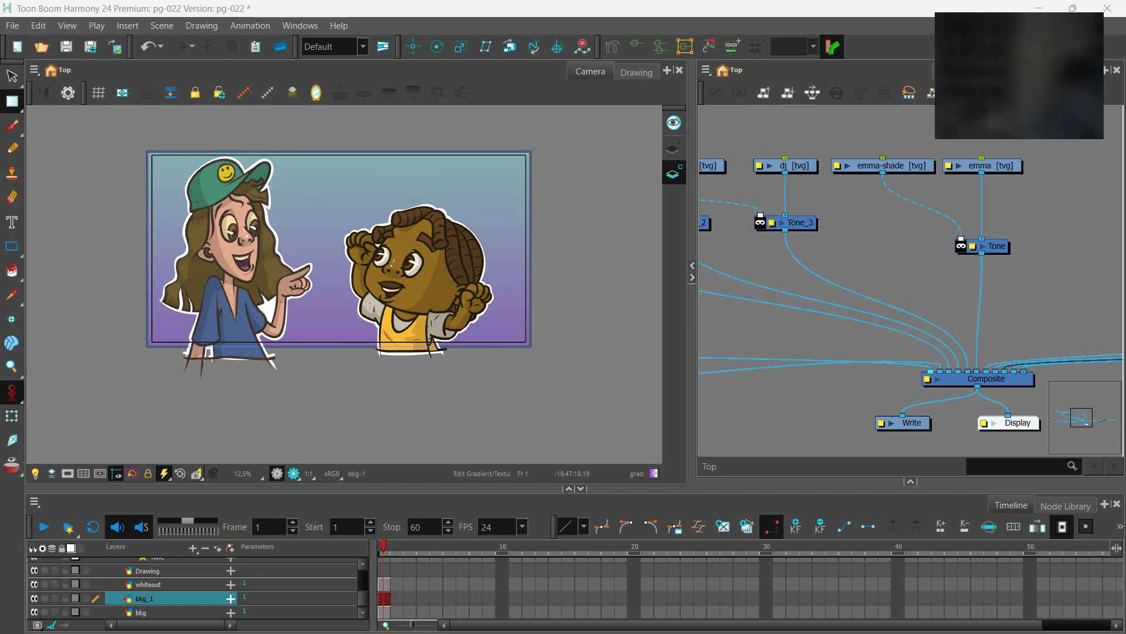
left_click_drag(440, 633, 443, 60)
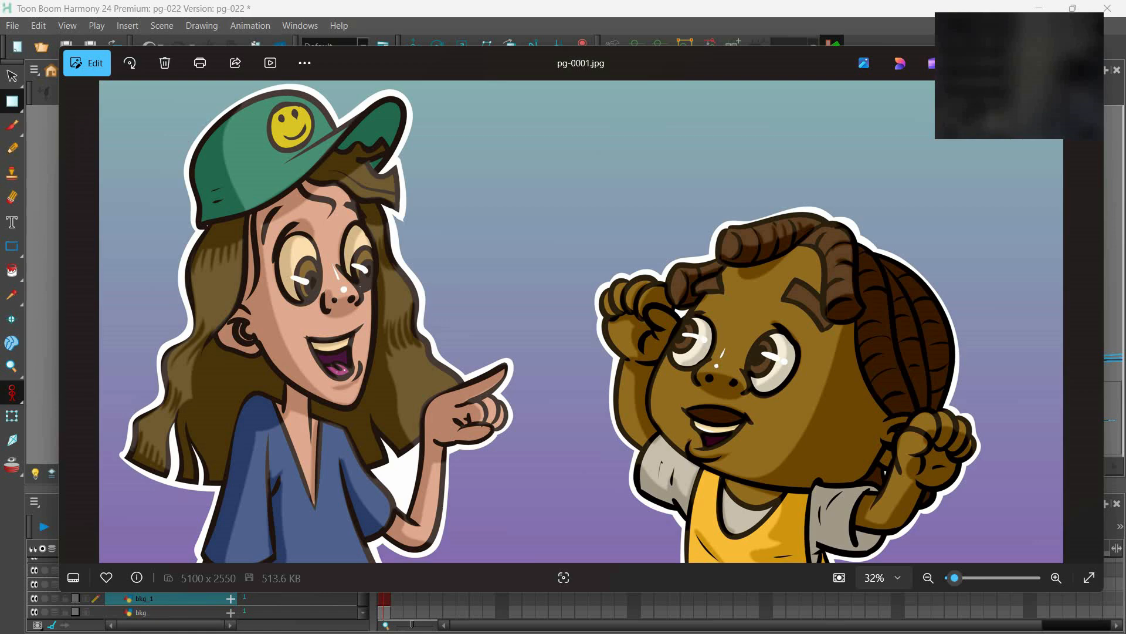
key("alt+Tab")
Switch back to Harmony and make the emma drawing's Line Art active with the Select tool for editing her nose
scroll(419, 308, "up", 3)
scroll(170, 590, "up", 4)
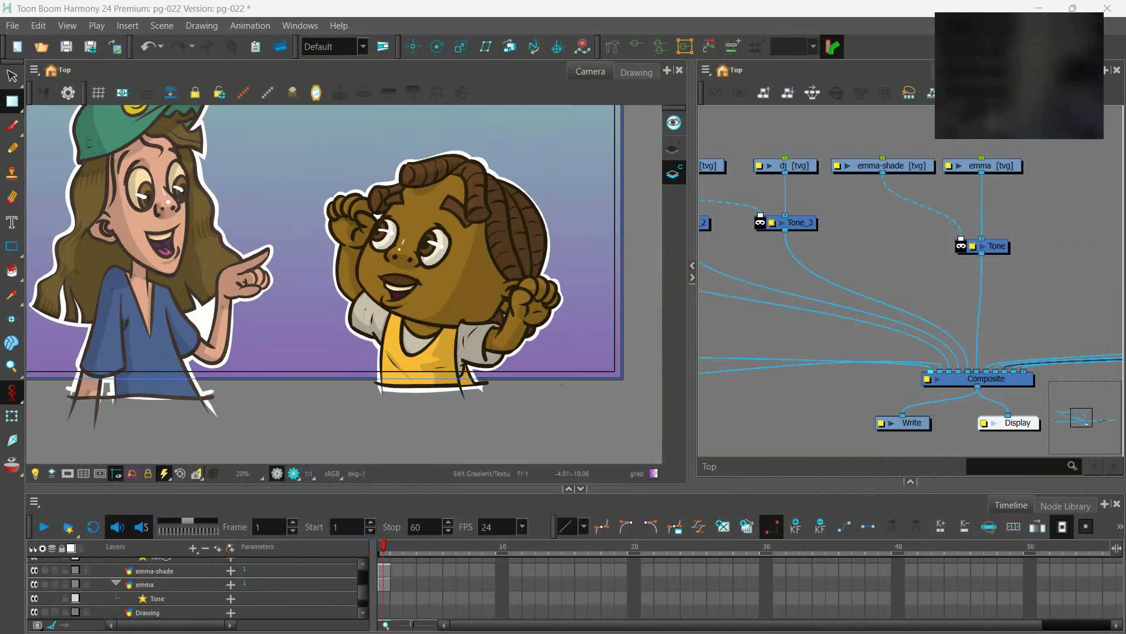
left_click(147, 590)
left_click_drag(219, 197, 327, 236)
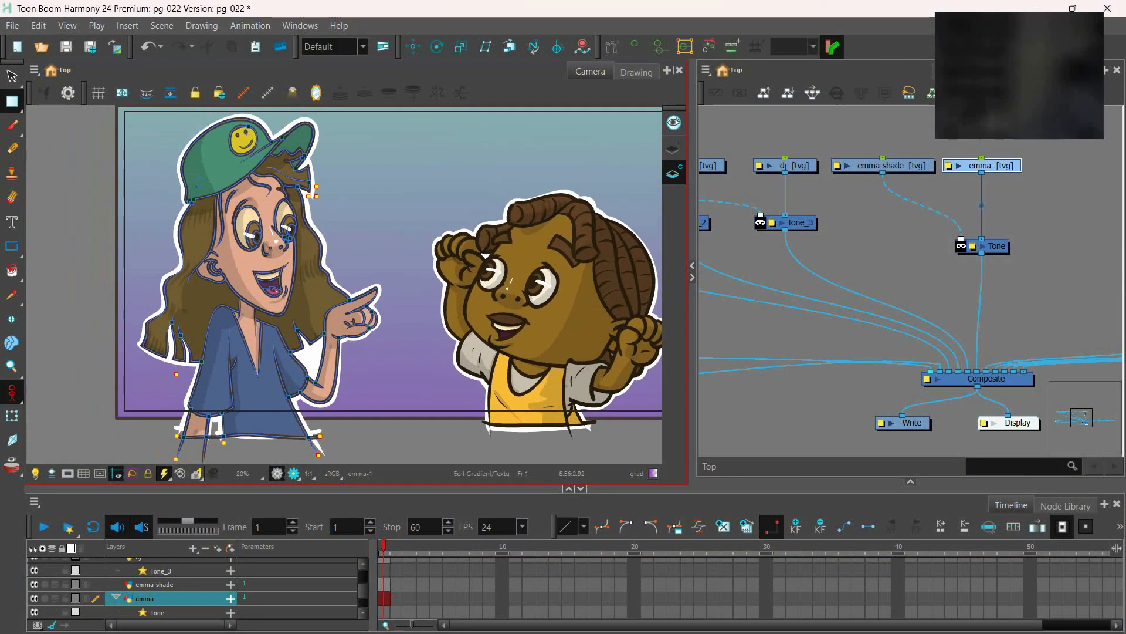
left_click(674, 149)
scroll(257, 235, "up", 5)
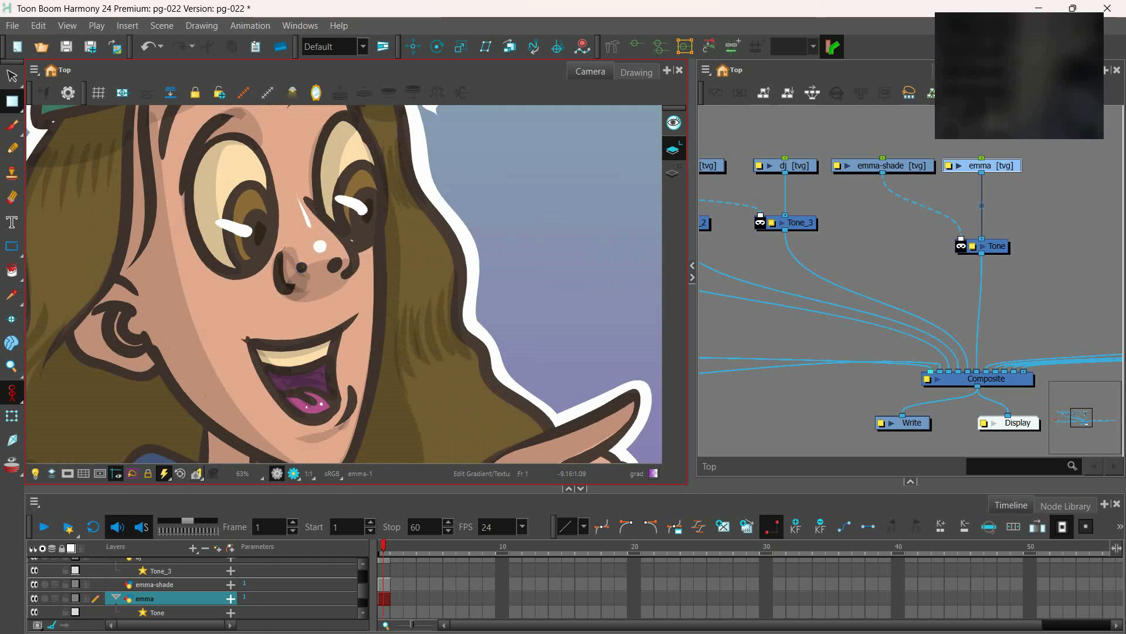
key("alt+s")
Try moving the dark left nostril hole on emma's nose over to the right nostril, and undo the move
left_click(302, 268)
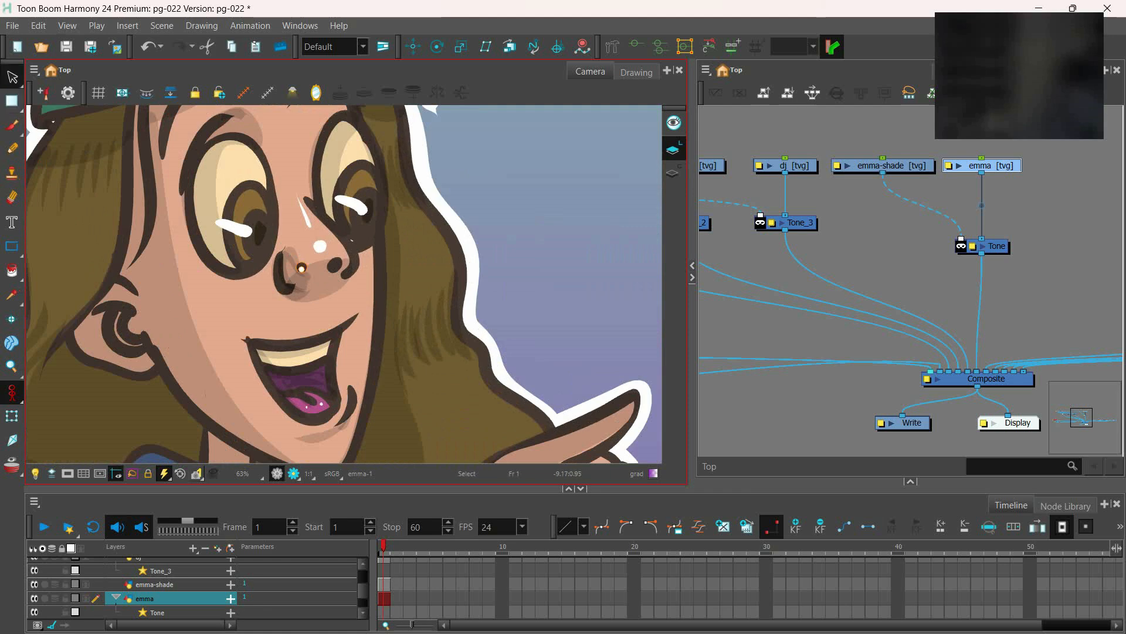
left_click_drag(301, 268, 335, 267)
scroll(335, 267, "up", 2)
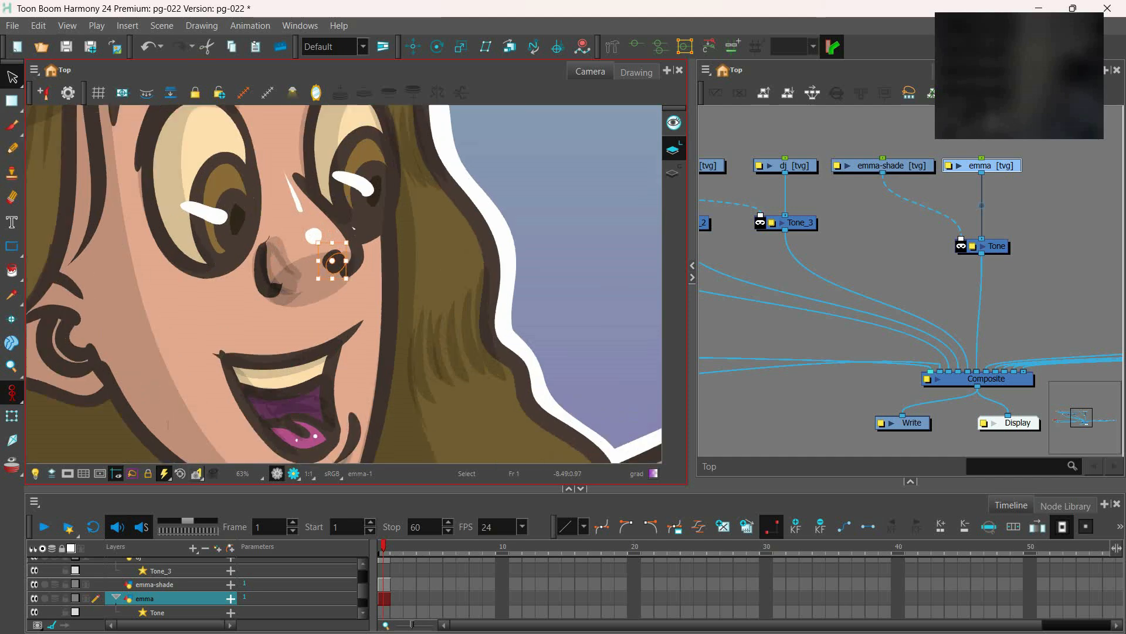
key("Escape")
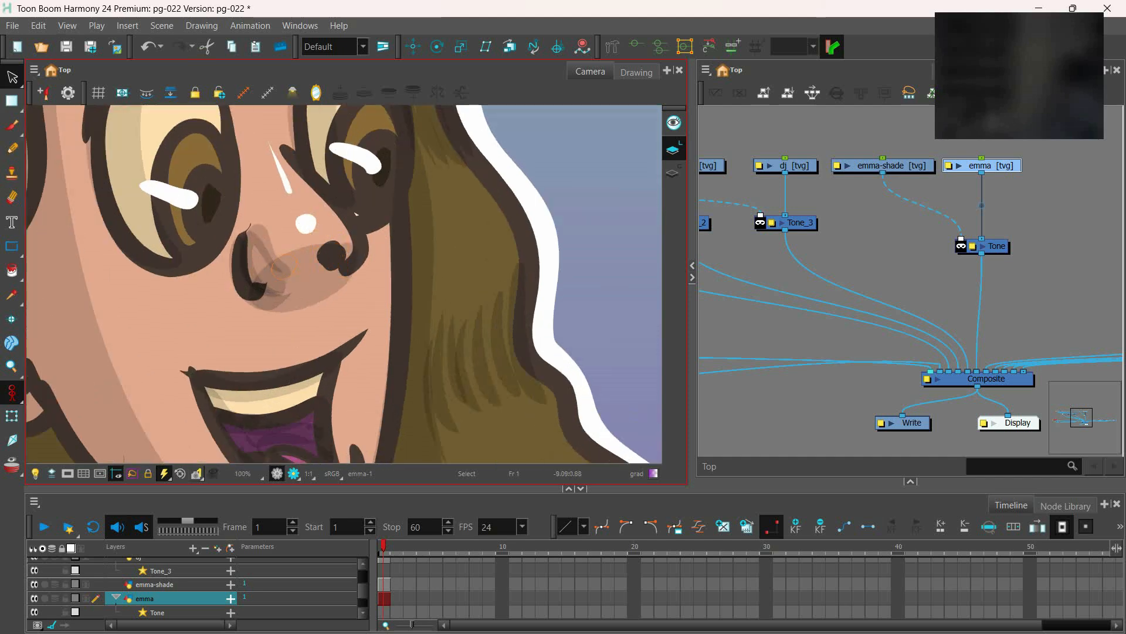
key("ctrl+z")
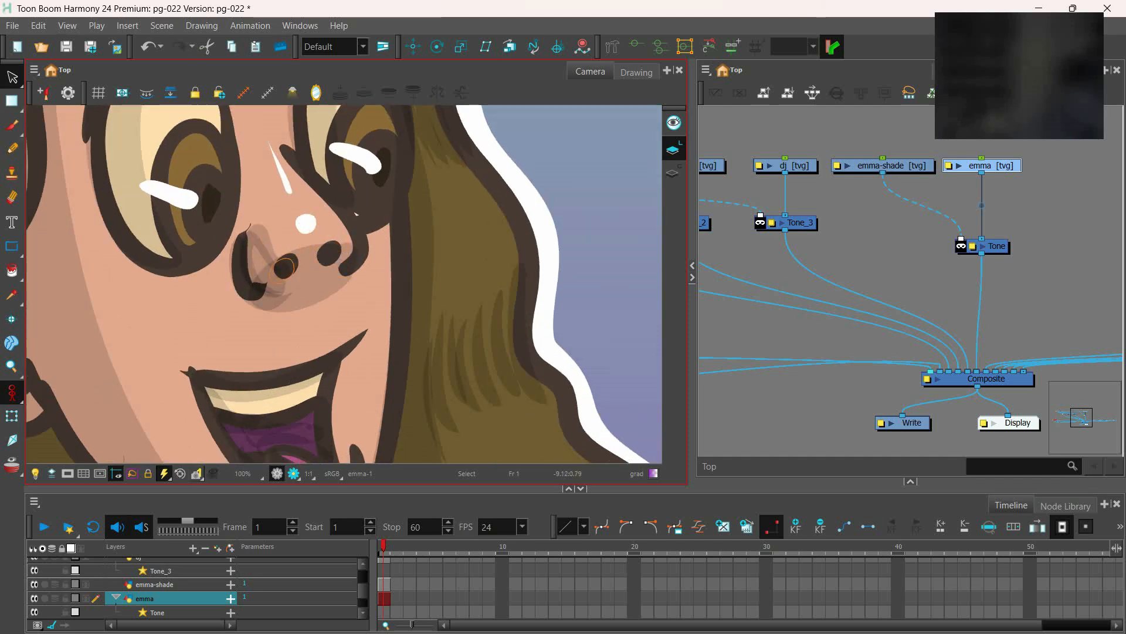
Shift emma's left nostril hole slightly to the left, closer to the side of her nose
left_click_drag(282, 268, 282, 265)
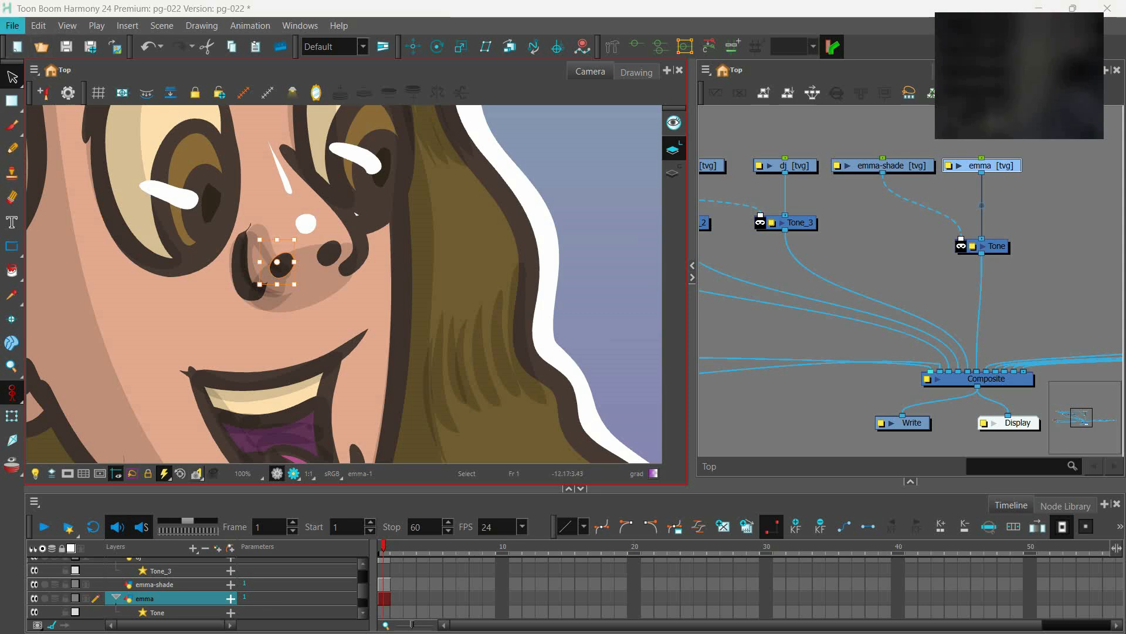
Render the Write node again for Selected Frames 1 to 1, check the updated pg-0001.jpg and return to Harmony
left_click(12, 26)
mouse_move(65, 230)
left_click(194, 231)
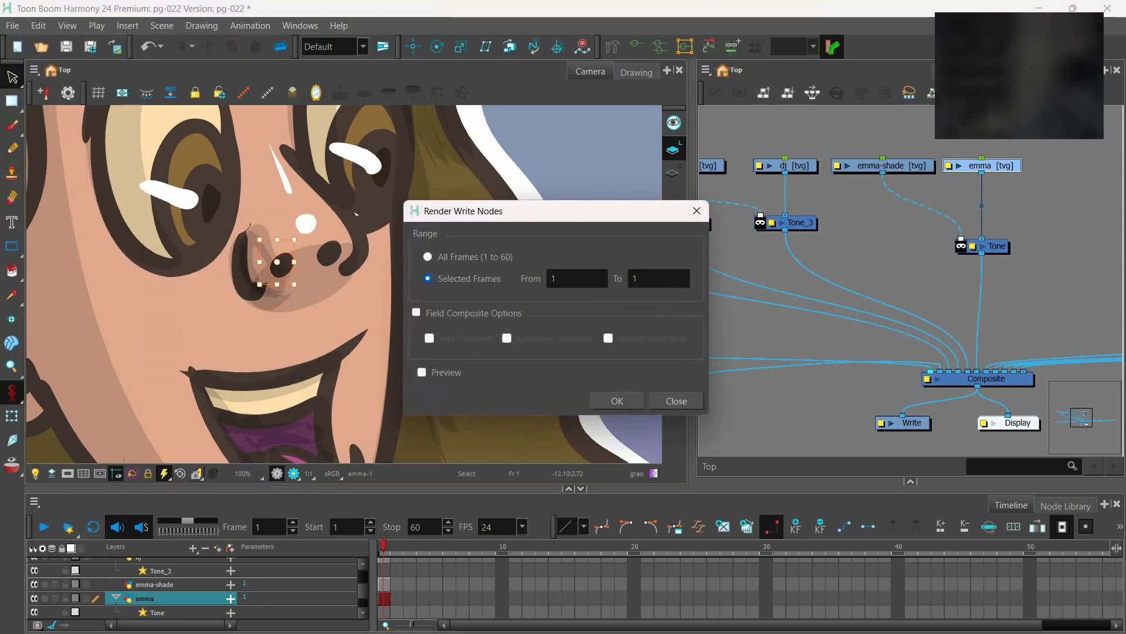
left_click(618, 401)
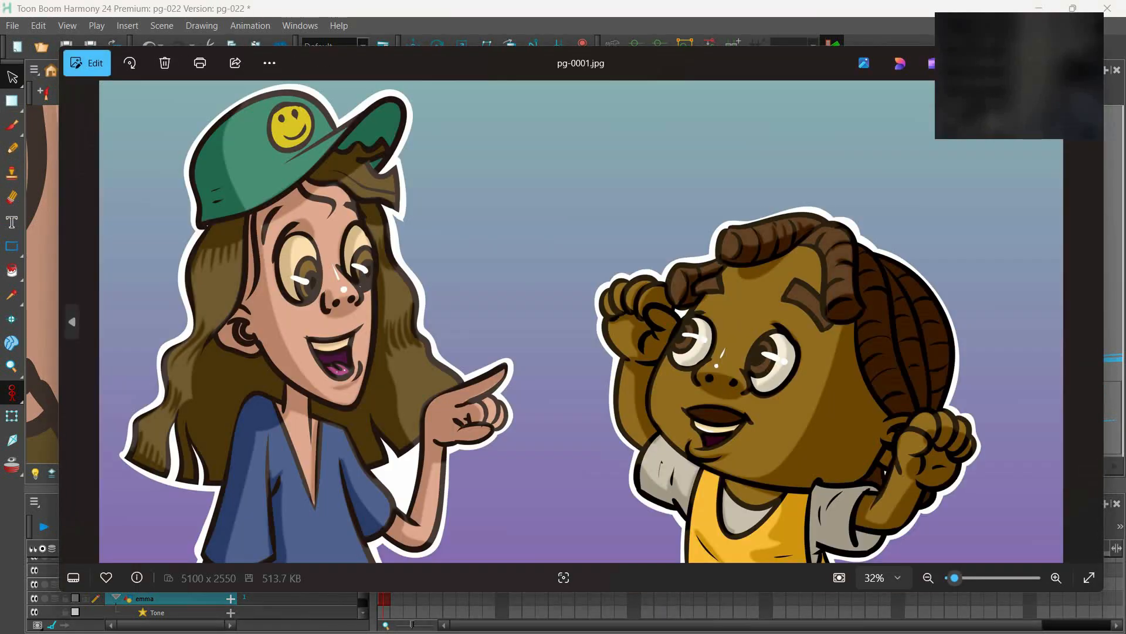
key("alt+Tab")
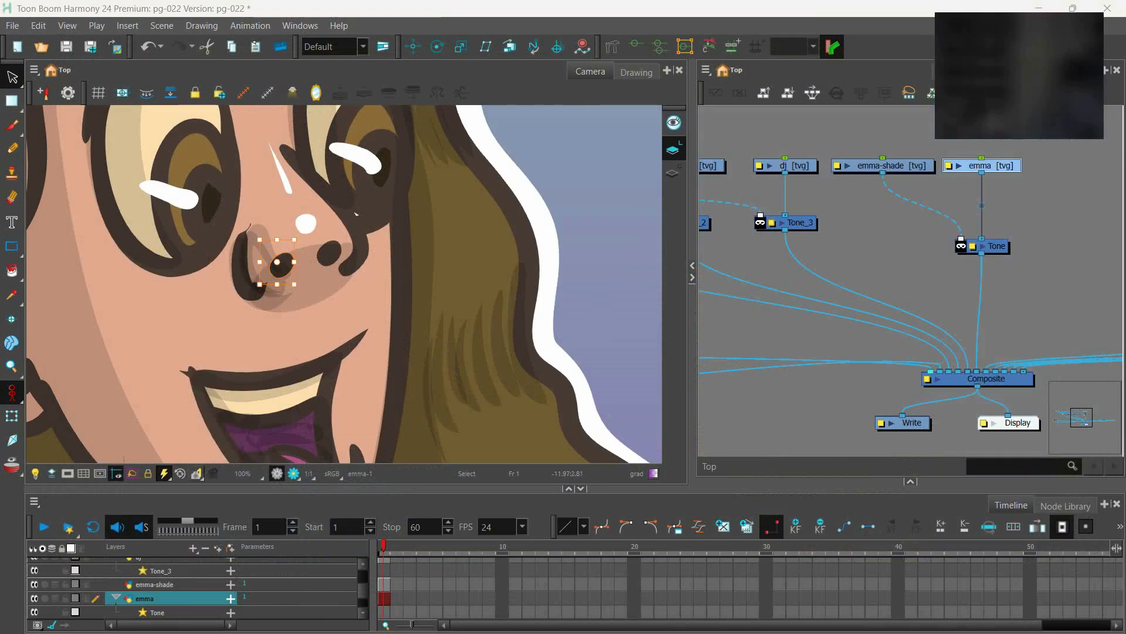